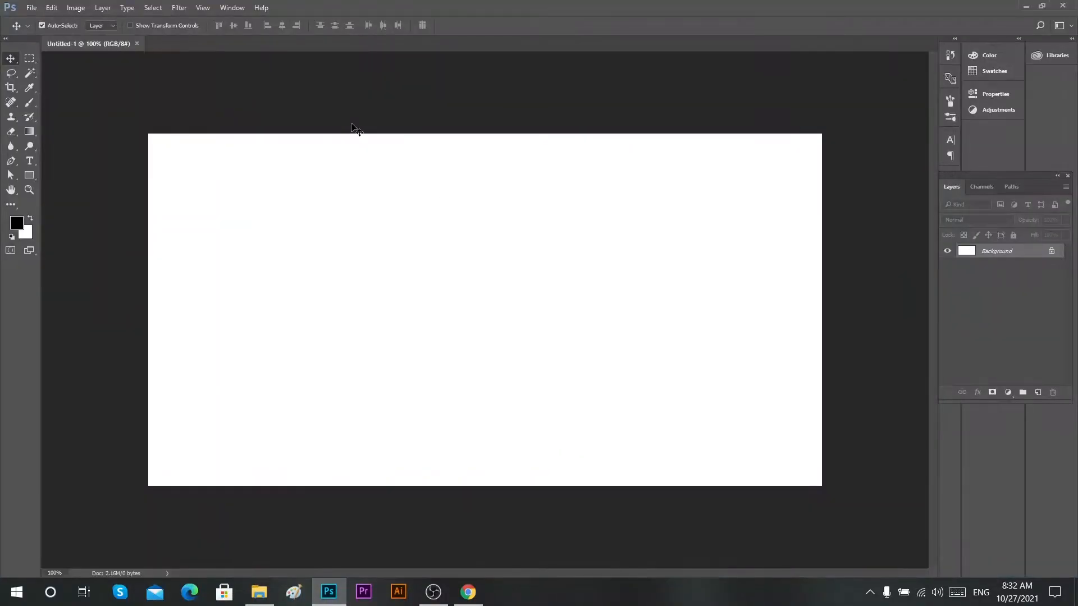
pyautogui.hotkey('ctrl', 'n')
pyautogui.press('Tab')
pyautogui.press('Tab')
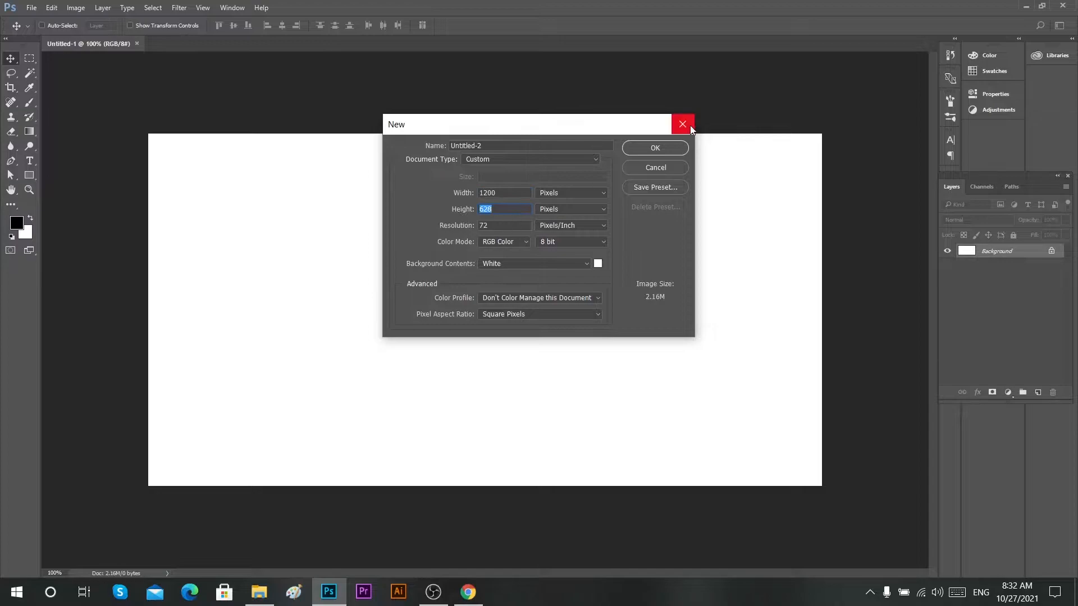
pyautogui.click(688, 124)
# Draw a closed Pen tool shape about 654 × 669 px covering the canvas's right side, with an S-curved left edge.
pyautogui.click(11, 161)
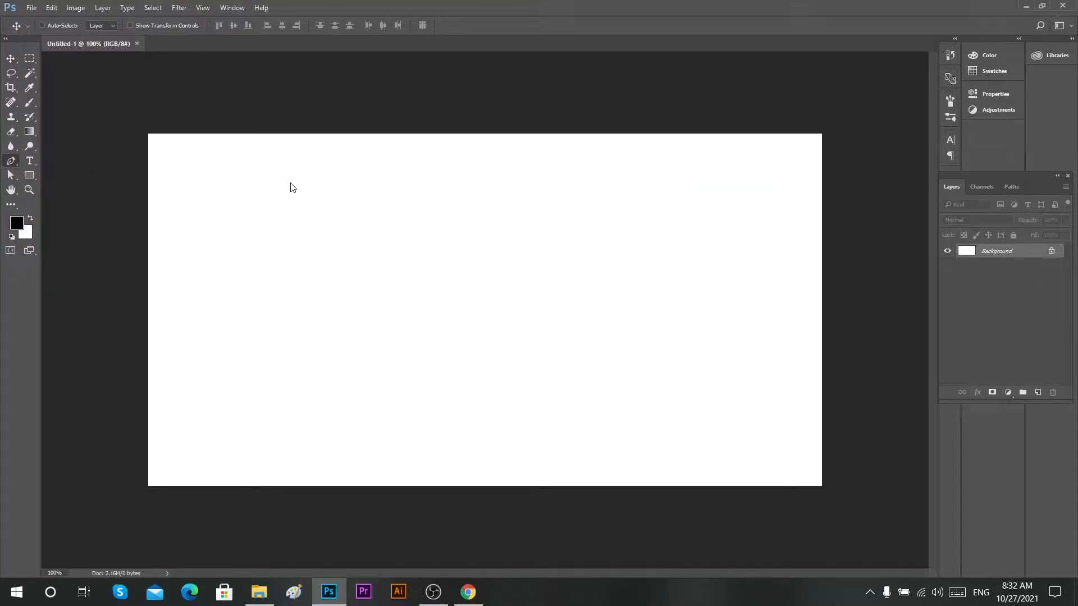
pyautogui.click(648, 125)
pyautogui.moveTo(611, 302); pyautogui.dragTo(615, 422)
pyautogui.click(614, 420)
pyautogui.click(488, 495)
pyautogui.hotkey('ctrl', 'z')
pyautogui.hotkey('ctrl', 'z')
pyautogui.click(488, 495)
pyautogui.click(855, 494)
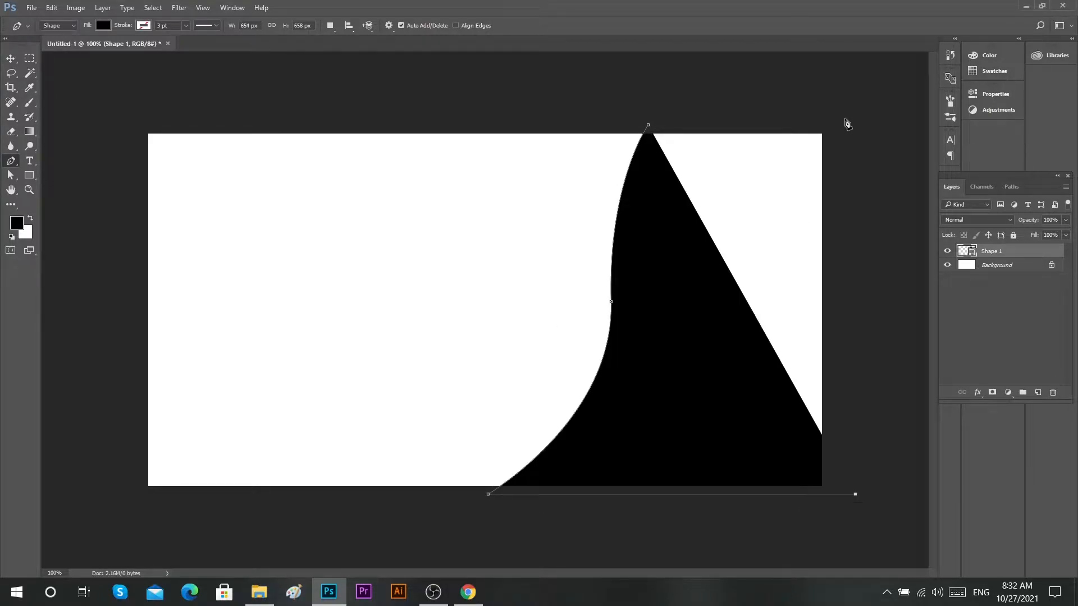
pyautogui.click(855, 118)
pyautogui.click(648, 124)
# Fill the curved shape with the yellow-orange color #ffbe23.
pyautogui.click(97, 27)
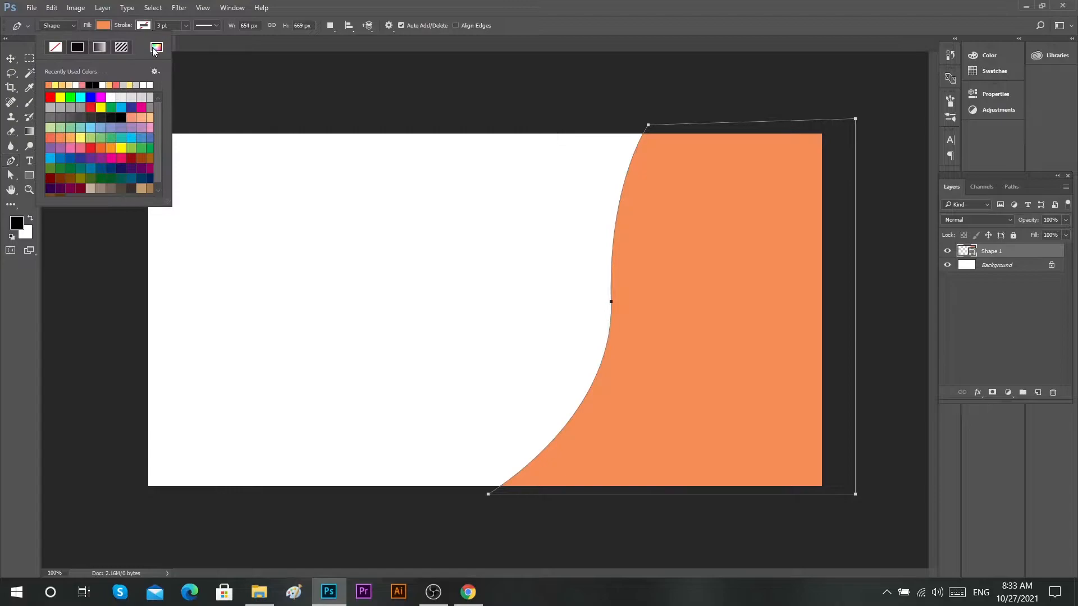
pyautogui.click(156, 46)
pyautogui.moveTo(879, 269); pyautogui.dragTo(879, 258)
pyautogui.moveTo(822, 150); pyautogui.dragTo(845, 120)
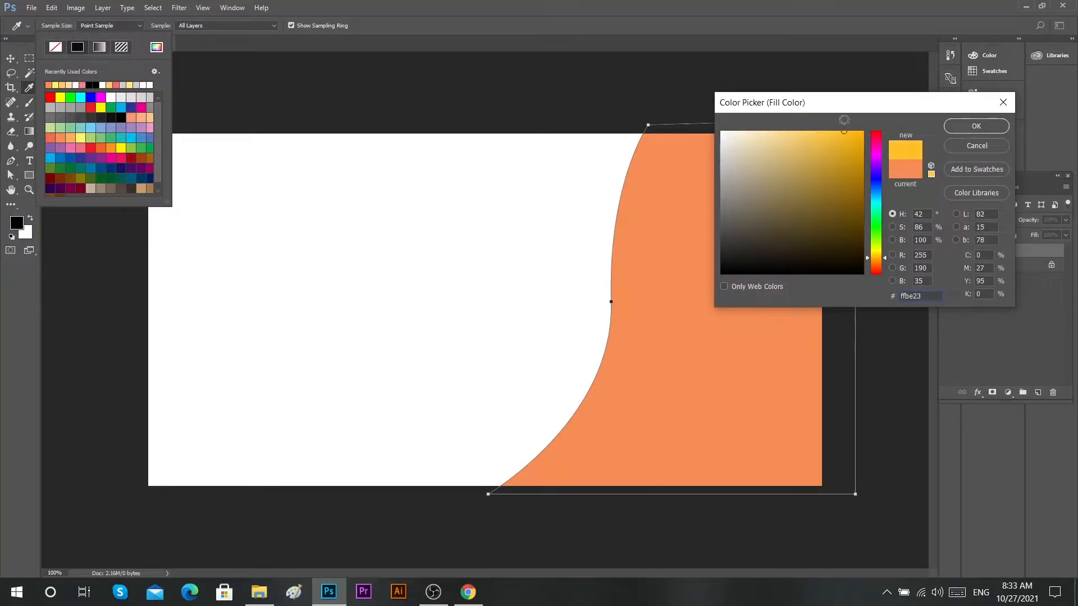
pyautogui.click(945, 129)
pyautogui.click(10, 58)
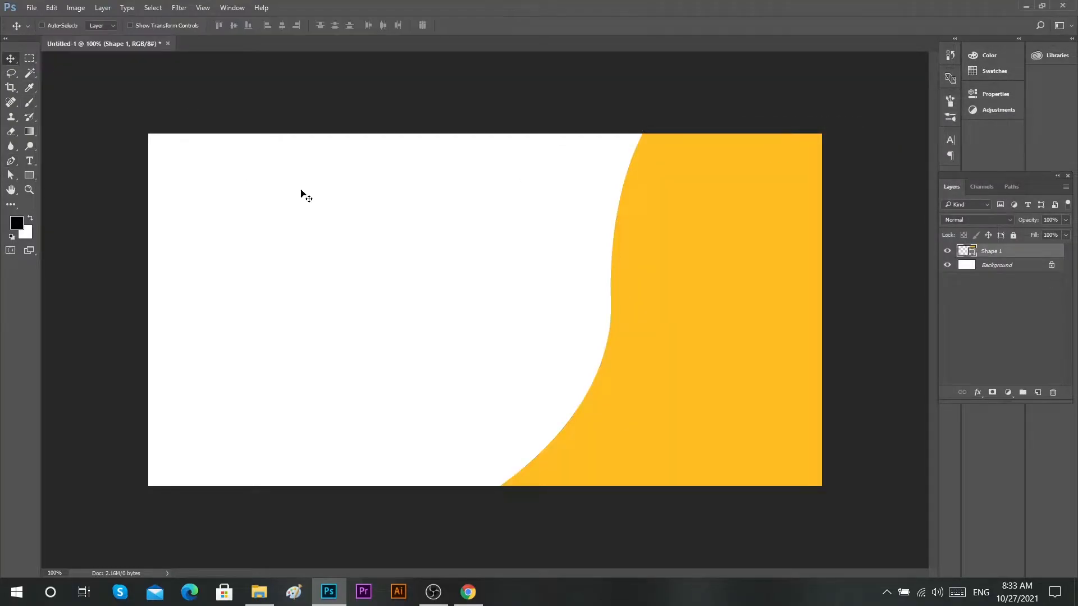
# Place the pngegg fruit image from File Explorer, scaled to about 66%, and position it across the shape's curved edge.
pyautogui.click(258, 592)
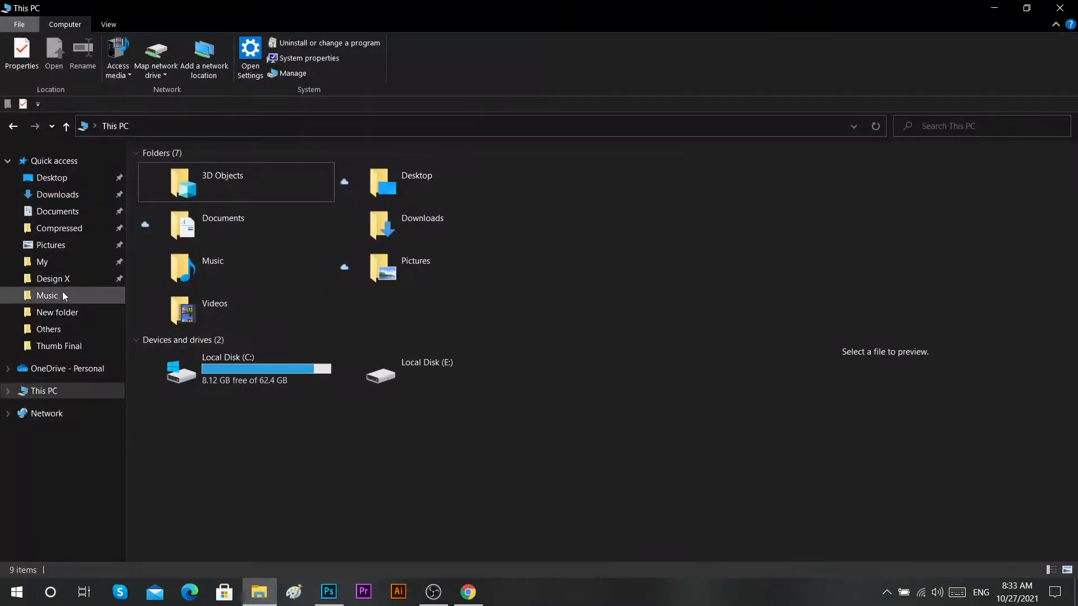
pyautogui.click(52, 277)
pyautogui.click(51, 335)
pyautogui.scroll(-12, 439, 466)
pyautogui.moveTo(259, 192); pyautogui.dragTo(516, 384)
pyautogui.moveTo(693, 136); pyautogui.dragTo(635, 187)
pyautogui.moveTo(601, 280); pyautogui.dragTo(681, 280)
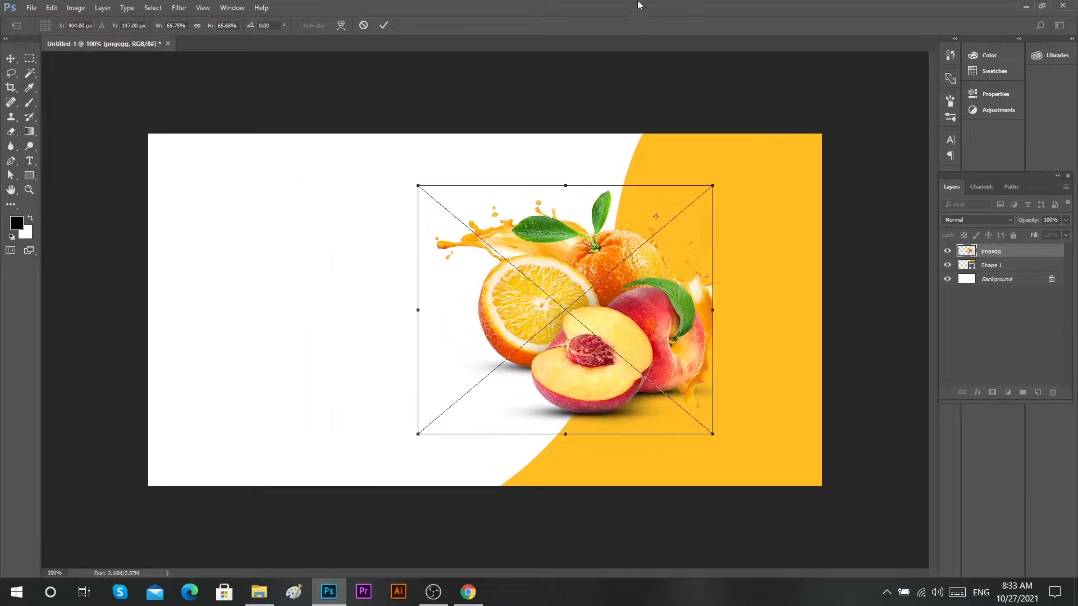
pyautogui.click(381, 28)
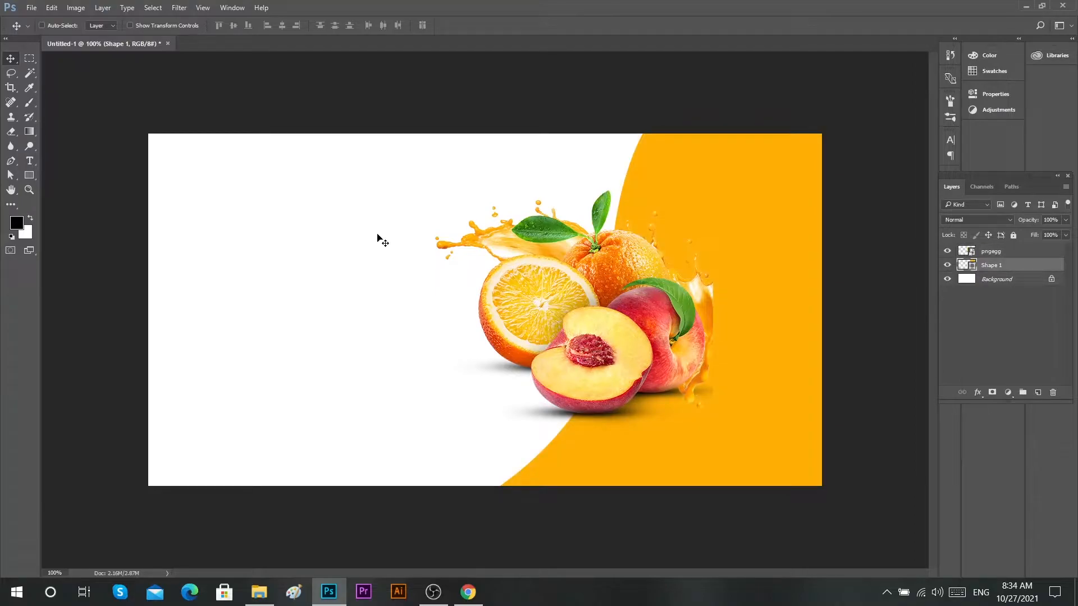
pyautogui.moveTo(600, 311); pyautogui.dragTo(622, 335)
pyautogui.hotkey('ctrl', 'z')
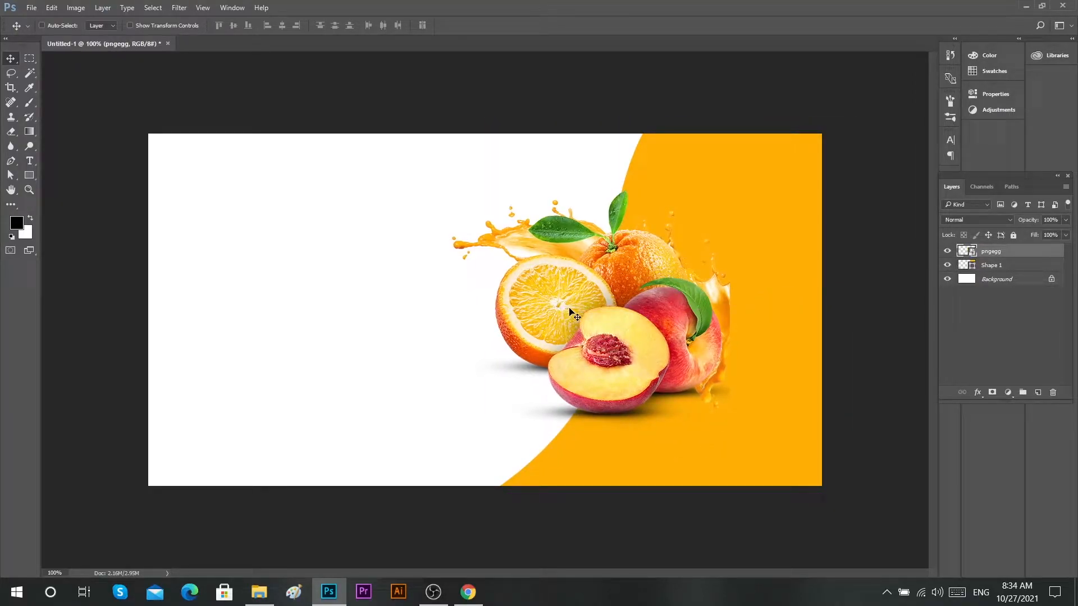
# Rasterize the fruit image and soften the cut-off right edge of the juice splash with a soft Eraser.
pyautogui.press('e')
pyautogui.click(658, 371)
pyautogui.click(517, 231)
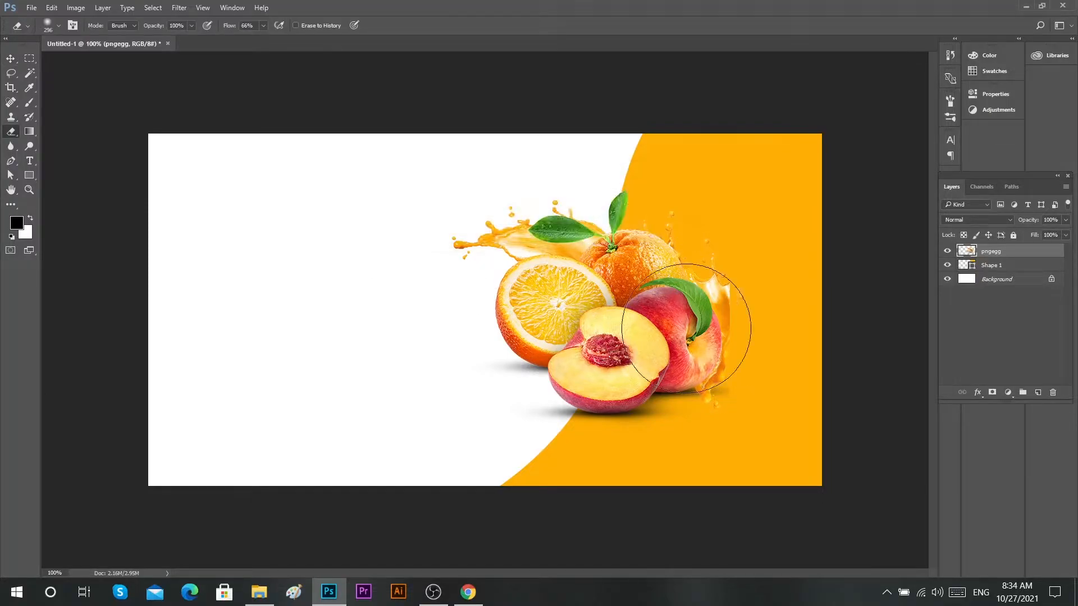
pyautogui.scroll(4, 767, 446)
pyautogui.hscroll(1, 741, 449)
pyautogui.hscroll(2, 724, 458)
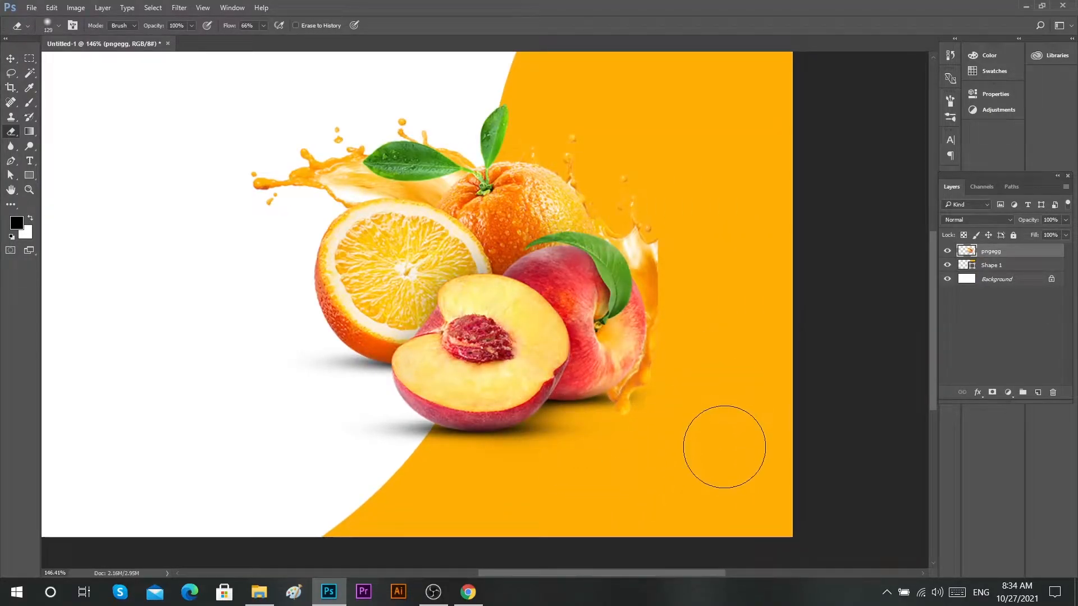
pyautogui.rightClick(456, 206)
pyautogui.click(497, 224)
# Add the heading text "FRESH FRUITS BOX" on the white area beside the fruit.
pyautogui.press('t')
pyautogui.click(256, 250)
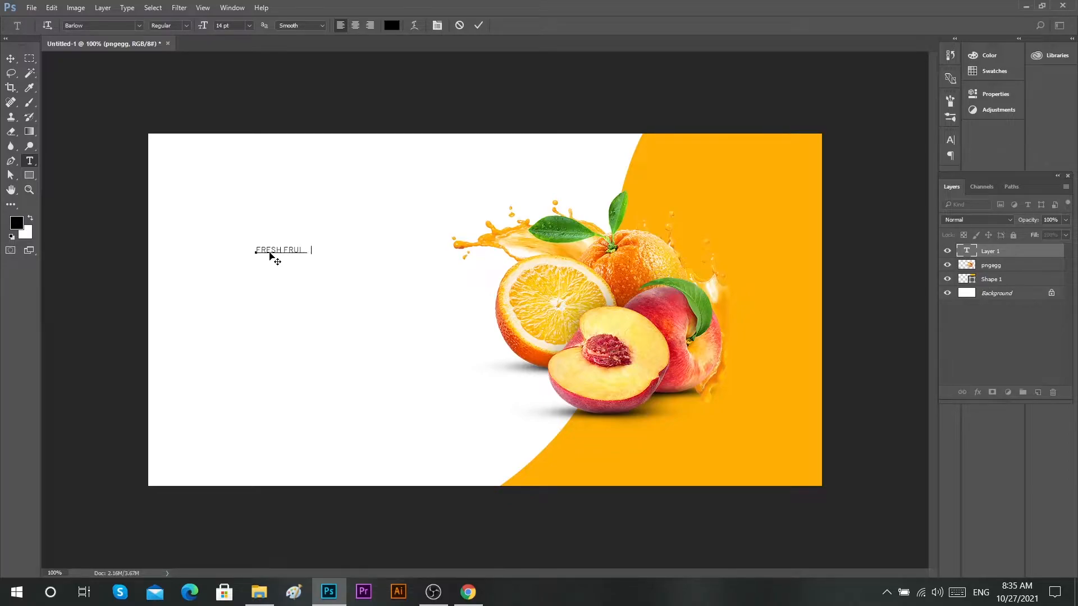
pyautogui.write('FRESH FRUITS BOX')
# Set the heading's font to HelveticaNeueCyr in the Medium style.
pyautogui.hotkey('ctrl', 'a')
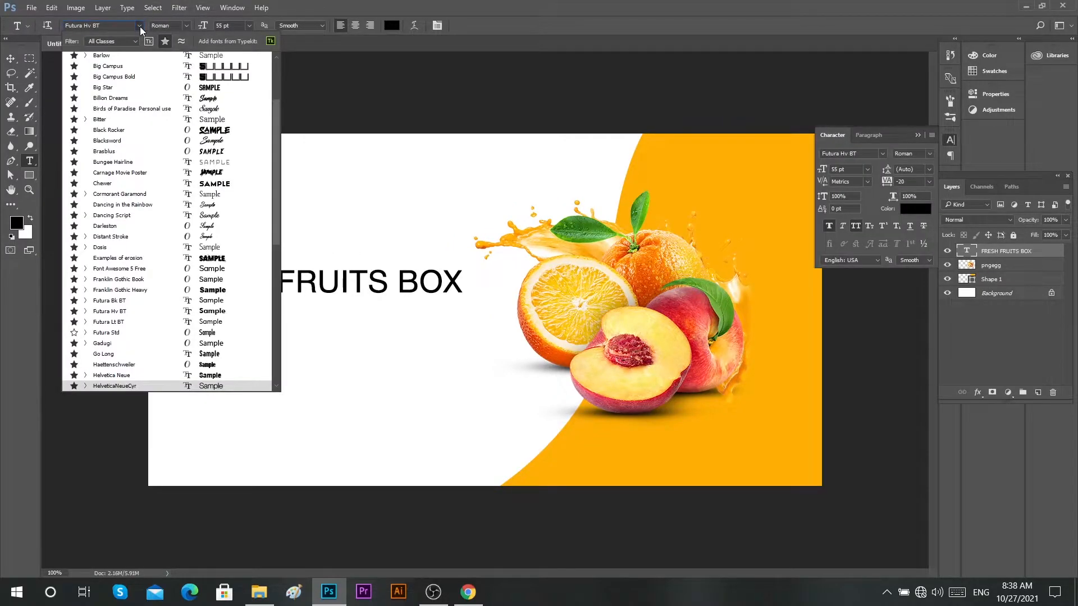
pyautogui.click(140, 26)
pyautogui.click(187, 26)
pyautogui.click(290, 297)
pyautogui.click(290, 296)
pyautogui.hotkey('ctrl', 'a')
pyautogui.click(187, 26)
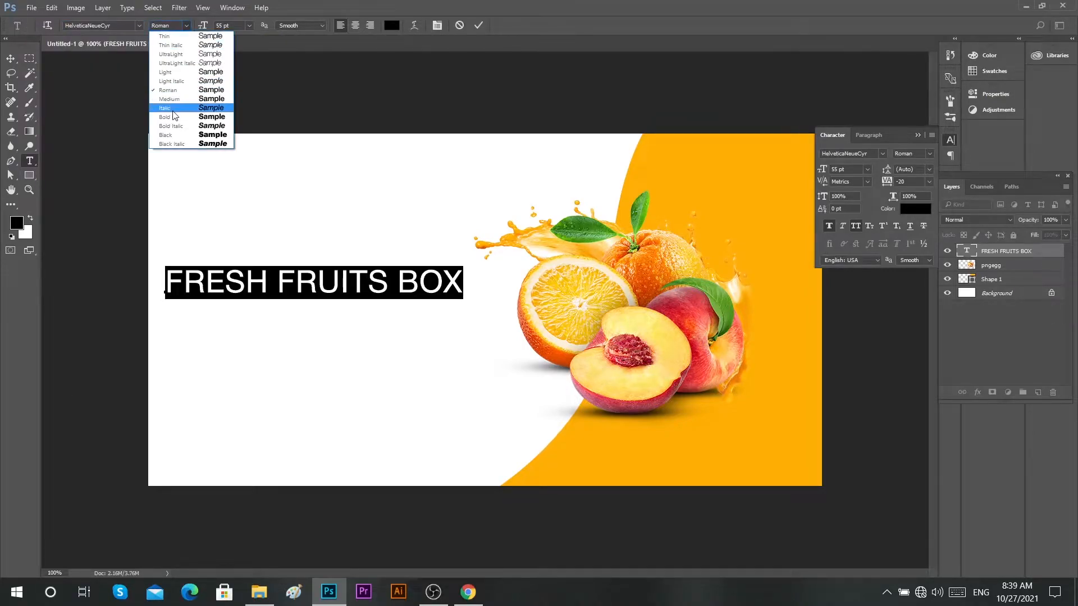
pyautogui.click(169, 117)
pyautogui.click(187, 26)
pyautogui.click(182, 99)
pyautogui.click(471, 61)
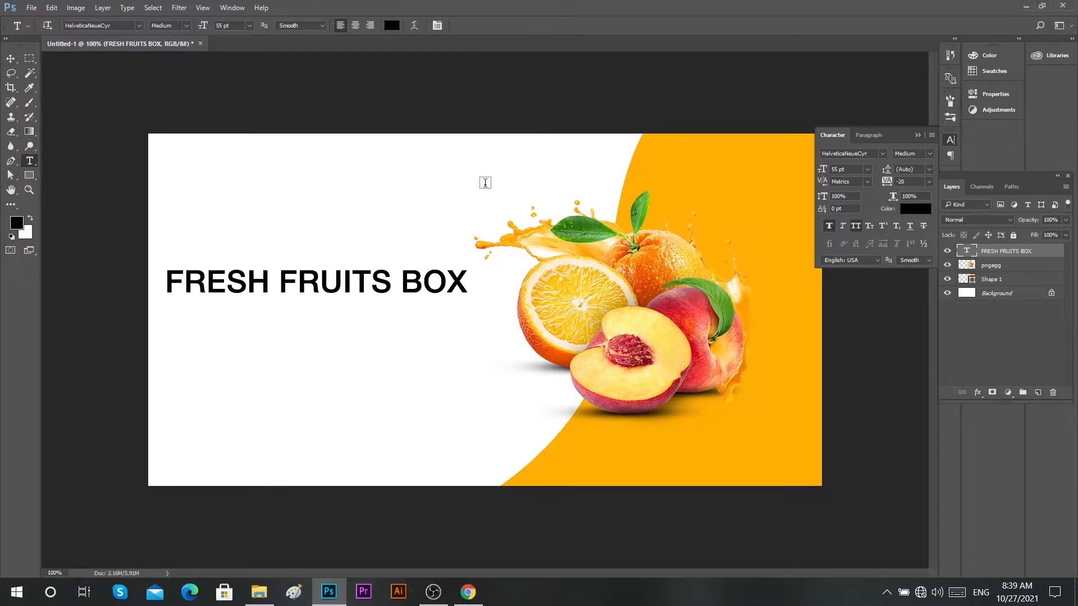
# Scale the fruit image down slightly and shift both it and the orange shape to the right.
pyautogui.press('v')
pyautogui.click(650, 274)
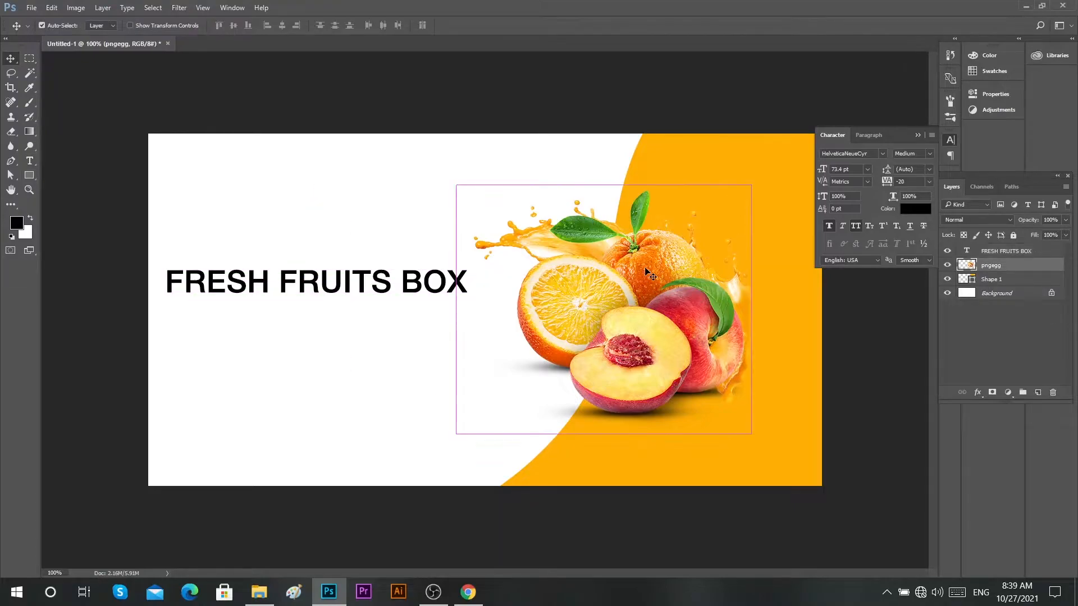
pyautogui.hotkey('ctrl', 't')
pyautogui.moveTo(750, 185); pyautogui.dragTo(742, 193)
pyautogui.click(496, 26)
pyautogui.moveTo(646, 300); pyautogui.dragTo(665, 298)
pyautogui.moveTo(790, 332); pyautogui.dragTo(826, 332)
# Reposition the heading slightly to the right and higher, with a duplicate directly below it.
pyautogui.press('ctrl')
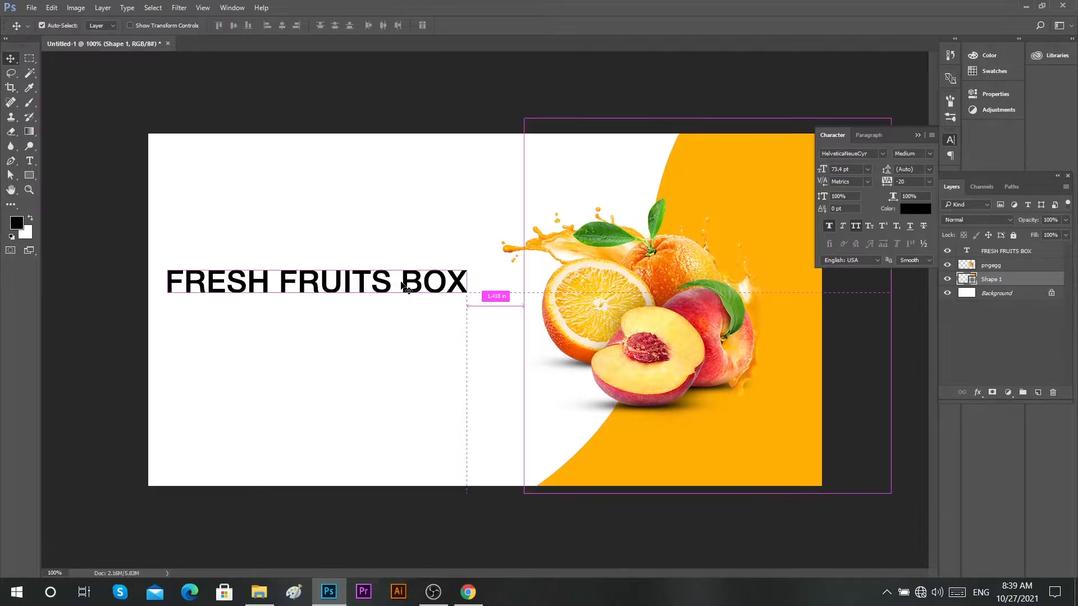
pyautogui.keyDown('ctrl'); pyautogui.click(406, 289); pyautogui.keyUp('ctrl')
pyautogui.moveTo(414, 286); pyautogui.dragTo(345, 284)
# Replace the duplicated heading's text with "DELIVERED STRAIGHT TO YOUR DOOR".
pyautogui.doubleClick(343, 278)
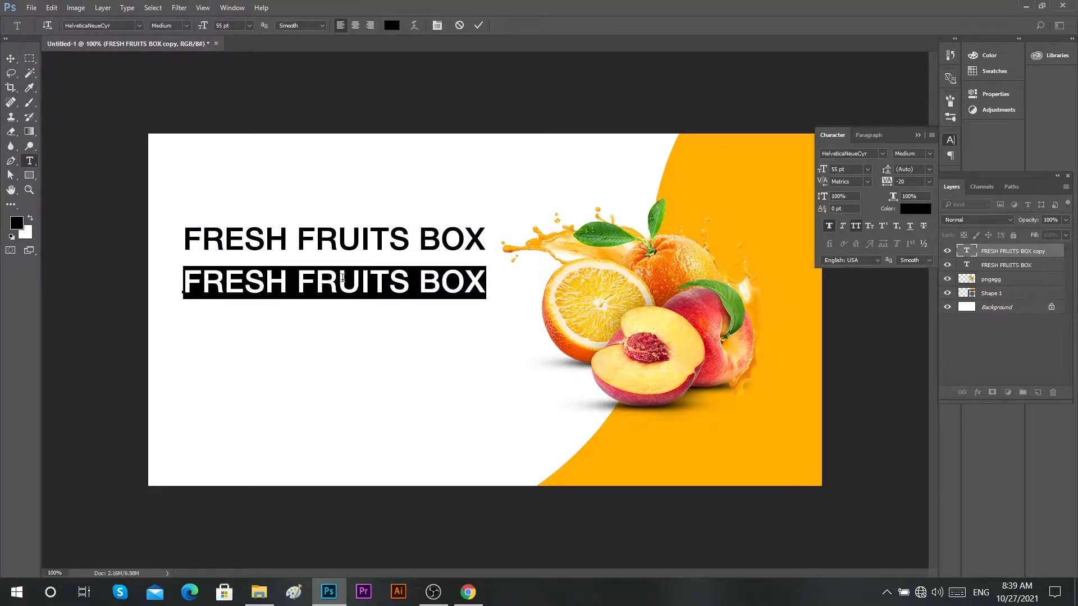
pyautogui.write('DE')
pyautogui.press('BackSpace')
pyautogui.press('BackSpace')
pyautogui.write('DELIVERED ')
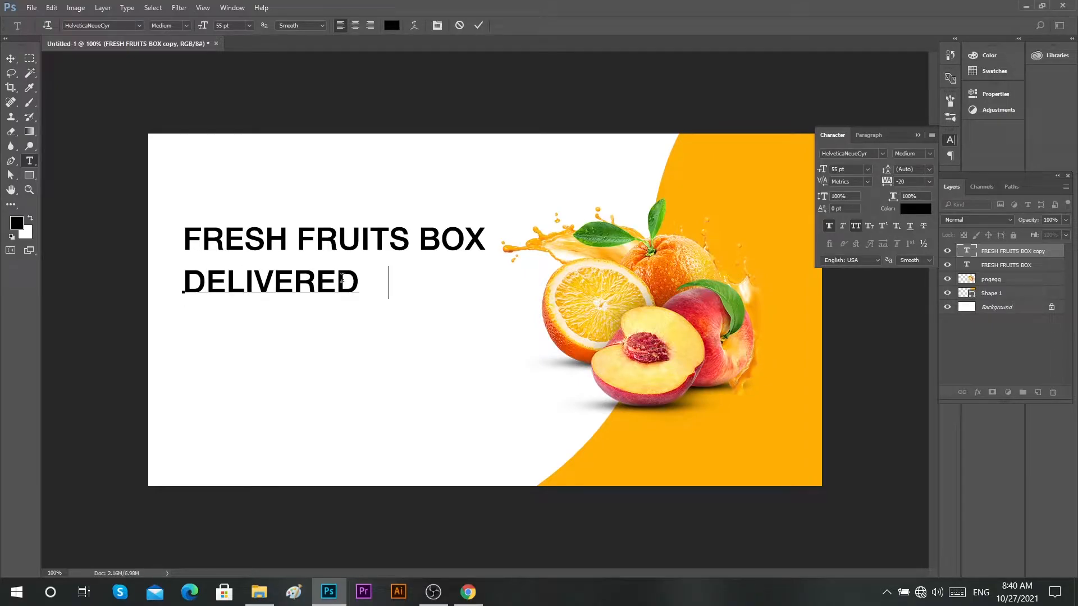
pyautogui.write('STRAIGHT ')
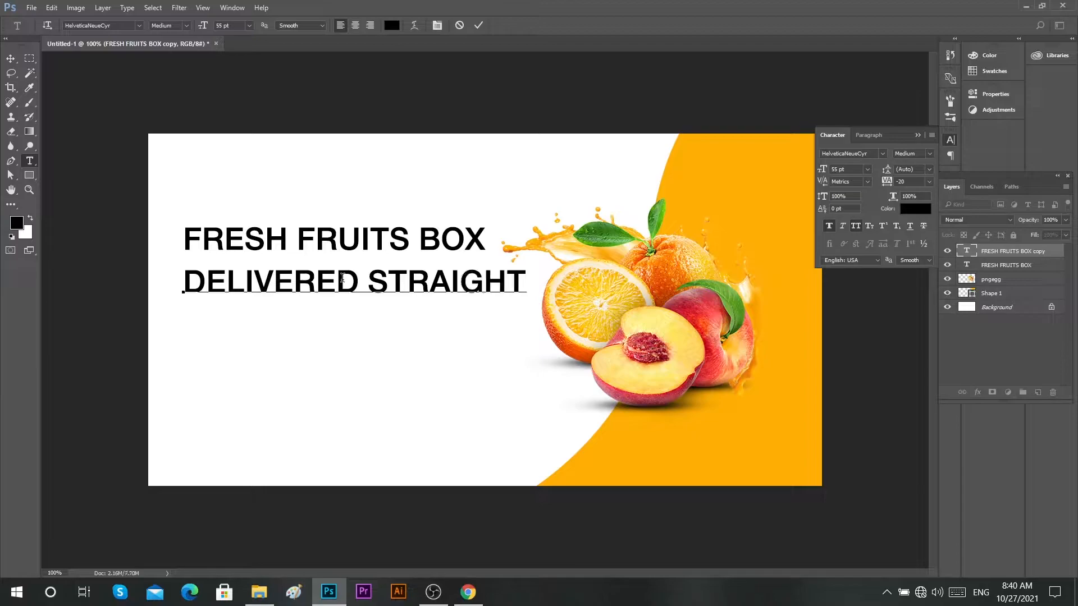
pyautogui.write('TO YOUR DOOE')
pyautogui.press('BackSpace')
pyautogui.write('R')
# Turn off All Caps and Faux Bold for the tagline and set it to 36 pt in the Light style.
pyautogui.hotkey('ctrl', 'a')
pyautogui.click(856, 225)
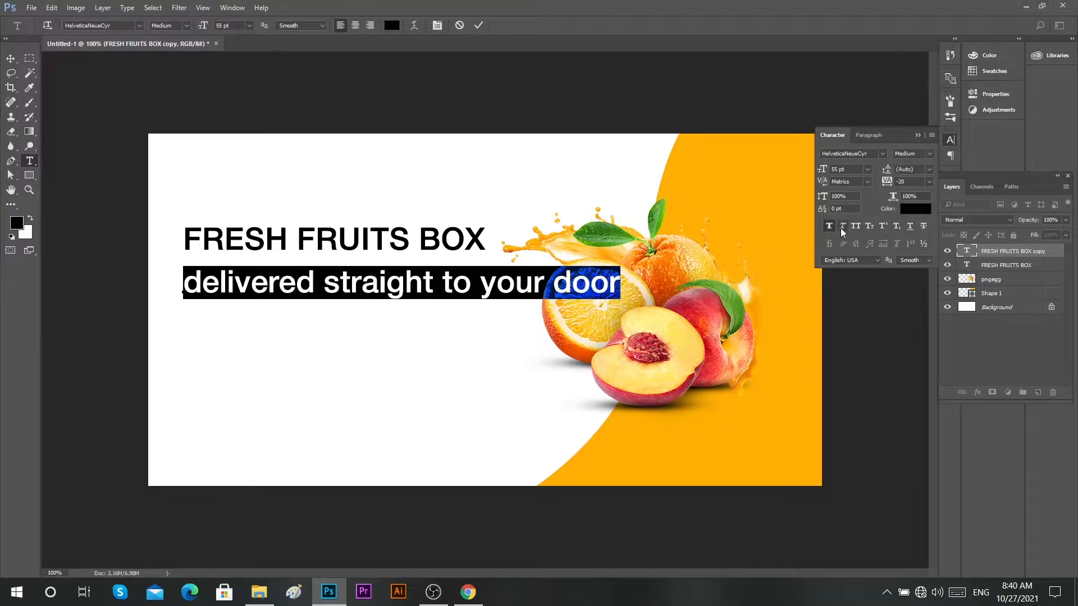
pyautogui.click(231, 26)
pyautogui.scroll(-19, 230, 26)
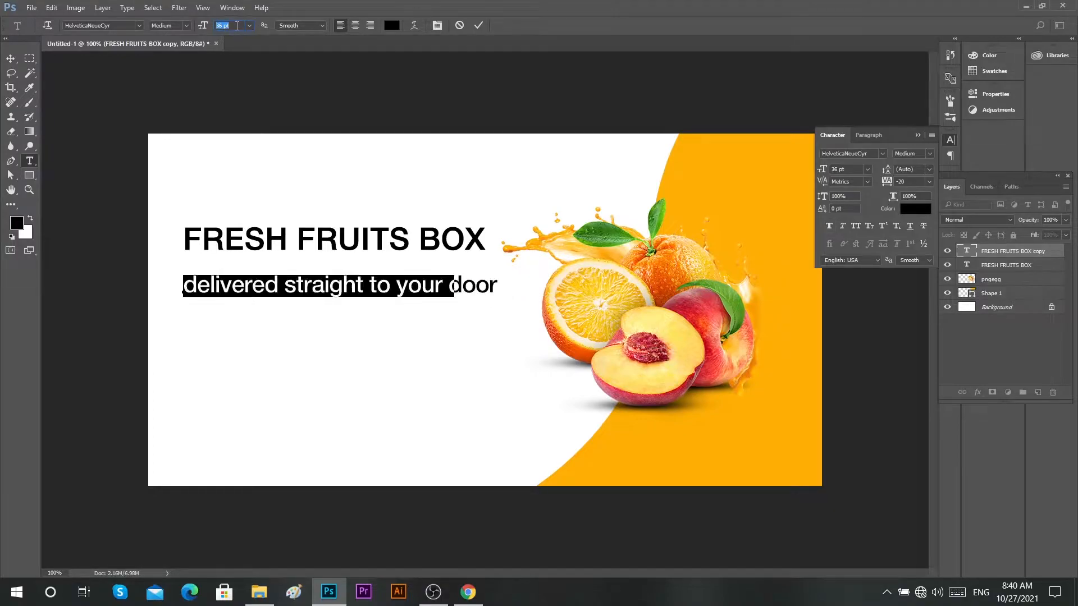
pyautogui.click(187, 25)
pyautogui.click(169, 72)
pyautogui.click(478, 25)
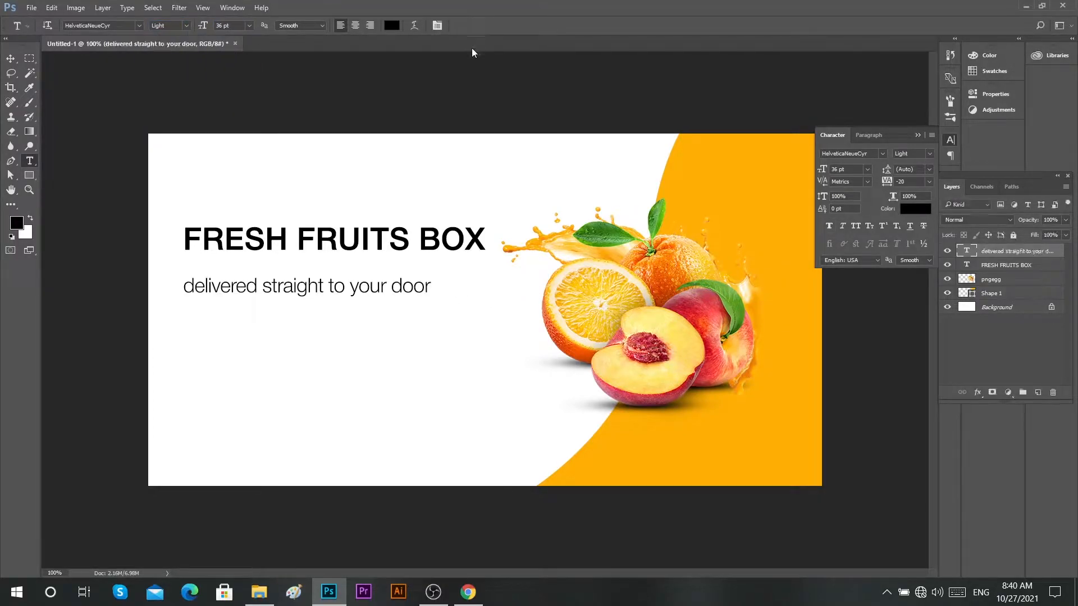
# Set the tagline's size to 28 pt and move it up close beneath the heading.
pyautogui.click(383, 285)
pyautogui.hotkey('ctrl', 'a')
pyautogui.scroll(-5, 230, 26)
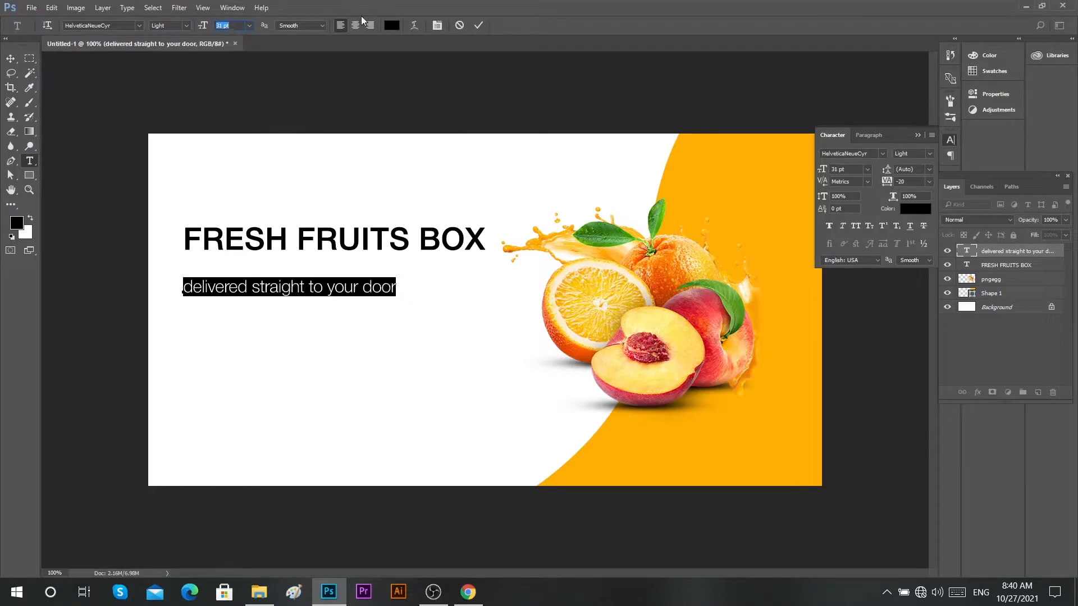
pyautogui.write('30')
pyautogui.scroll(-2, 218, 26)
pyautogui.click(477, 25)
pyautogui.press('v')
pyautogui.moveTo(309, 289); pyautogui.dragTo(307, 269)
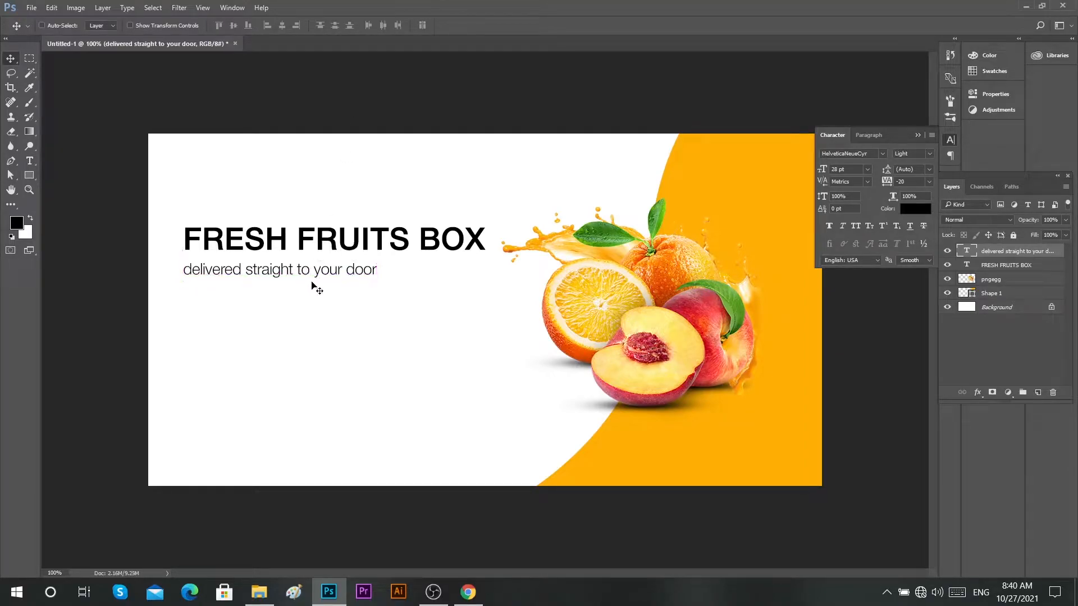
# Set the tagline's tracking to 100.
pyautogui.press('t')
pyautogui.click(309, 273)
pyautogui.hotkey('ctrl', 'a')
pyautogui.write('0')
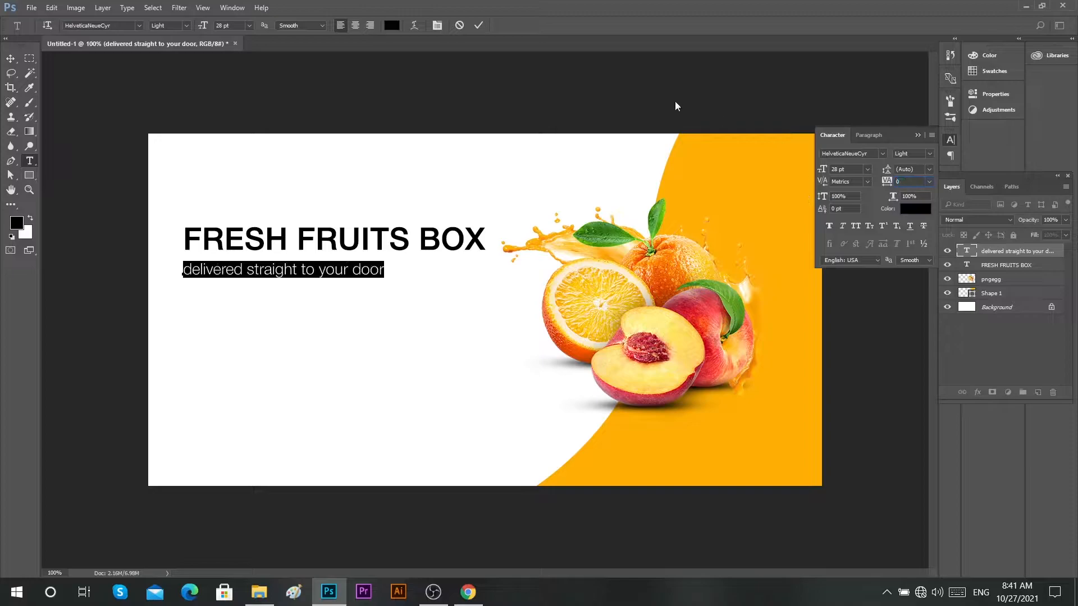
pyautogui.write('100')
pyautogui.press('Return')
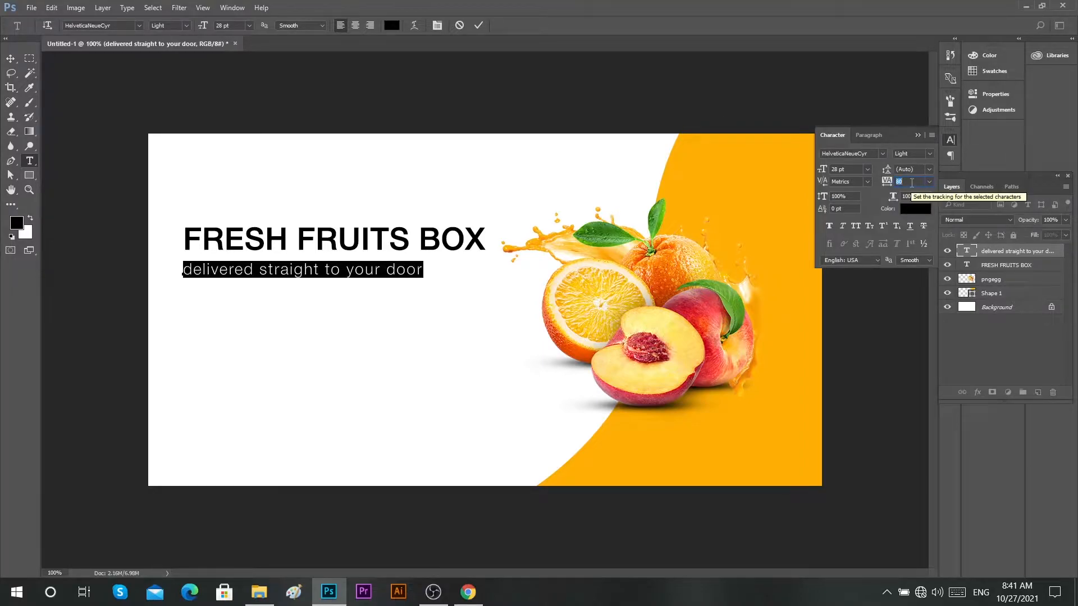
pyautogui.click(478, 25)
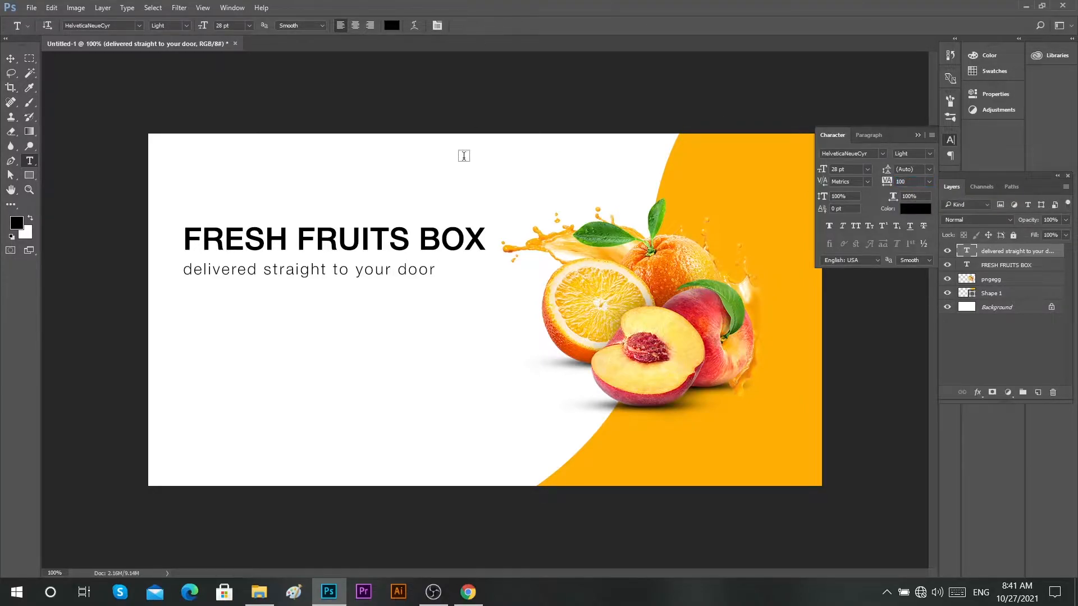
# Turn off Faux Bold for the "FRESH FRUITS BOX" heading.
pyautogui.tripleClick(420, 226)
pyautogui.click(829, 226)
pyautogui.click(478, 26)
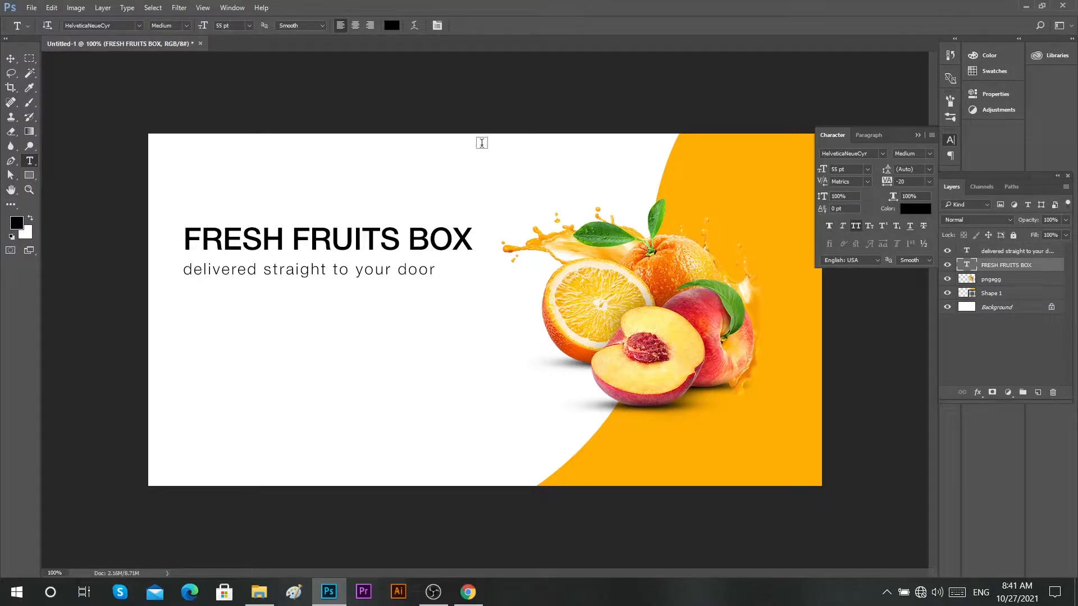
pyautogui.press('v')
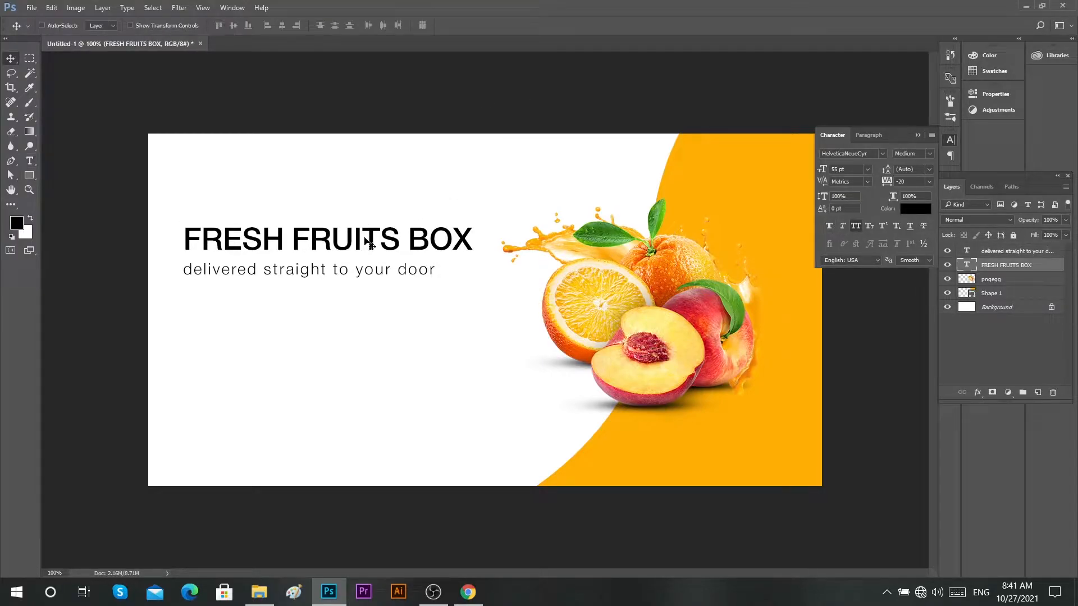
# Draw a rounded rectangle about 241 × 48 px below the tagline and fill it with orange sampled from the curved shape.
pyautogui.moveTo(26, 178); pyautogui.dragTo(58, 188)
pyautogui.moveTo(230, 300); pyautogui.dragTo(365, 326)
pyautogui.click(103, 26)
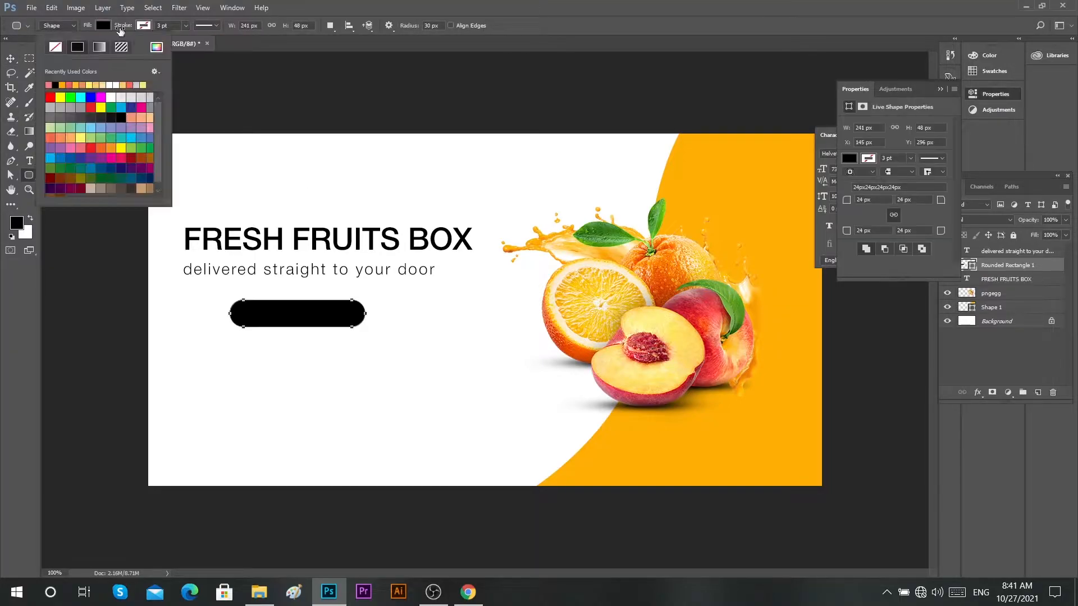
pyautogui.click(156, 46)
pyautogui.click(731, 393)
pyautogui.press('Return')
pyautogui.press('v')
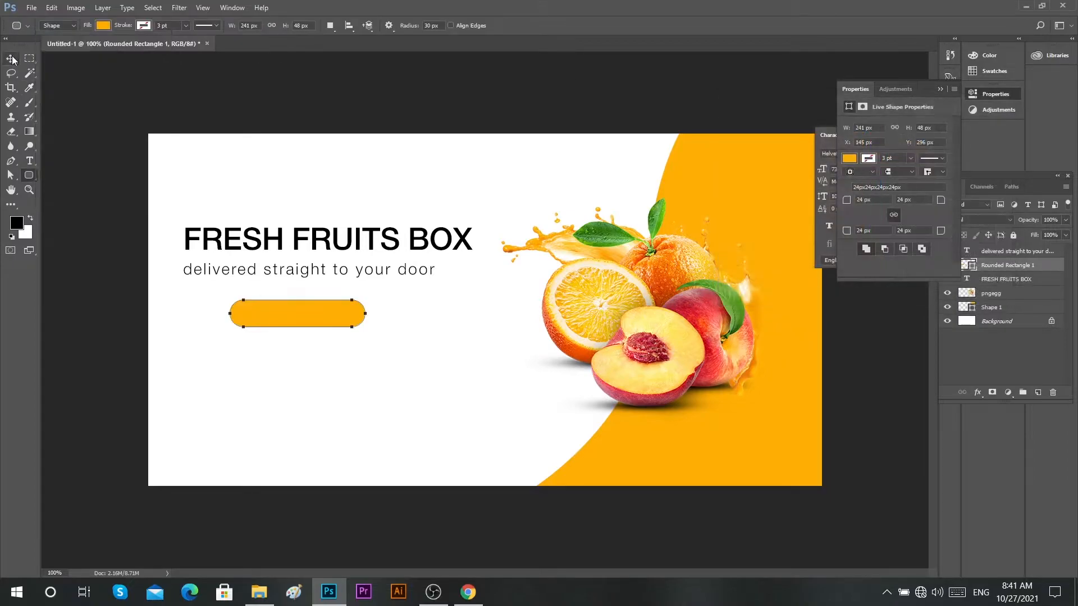
# Move the orange button in line with the text's left edge, show the rulers and add a vertical guide along that edge.
pyautogui.moveTo(326, 315); pyautogui.dragTo(226, 270)
pyautogui.hotkey('ctrl', 'z')
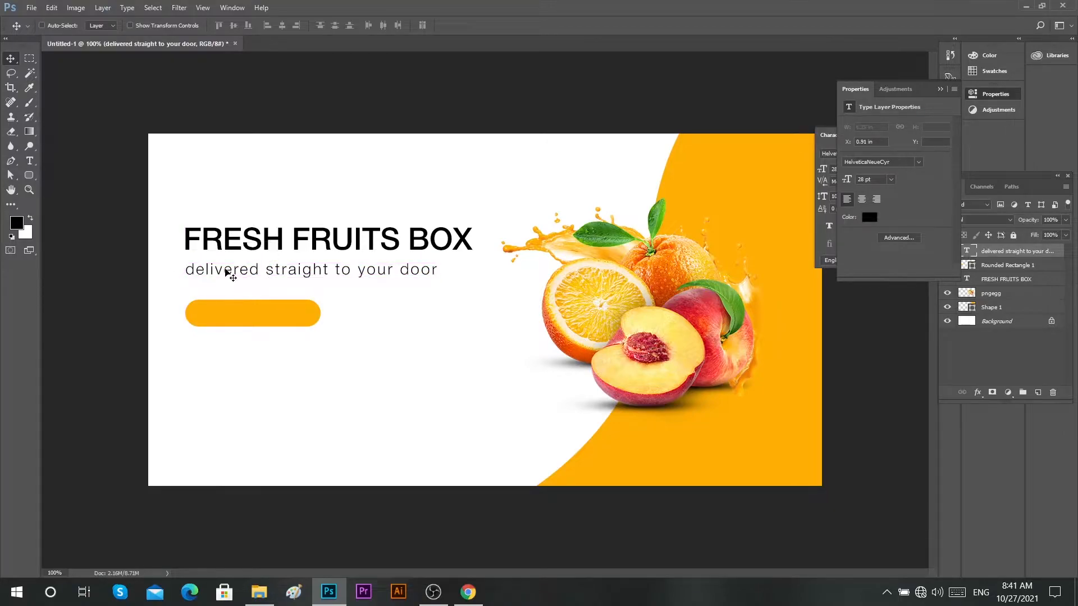
pyautogui.scroll(5, 217, 294)
pyautogui.hotkey('ctrl', 'r')
pyautogui.scroll(-3, 116, 255)
pyautogui.moveTo(47, 254); pyautogui.dragTo(204, 301)
pyautogui.scroll(10, 102, 286)
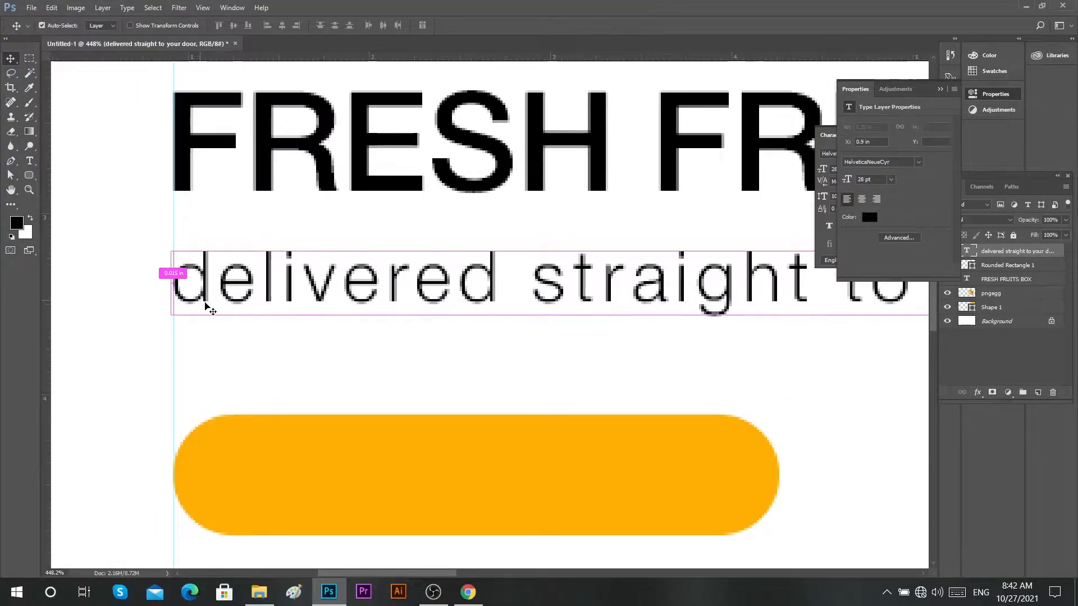
# Duplicate the tagline onto the orange button and replace the copy's text with "CHOSE FRUITS".
pyautogui.scroll(-10, 319, 313)
pyautogui.keyDown('ctrl'); pyautogui.click(366, 360); pyautogui.keyUp('ctrl')
pyautogui.hotkey('ctrl', '0')
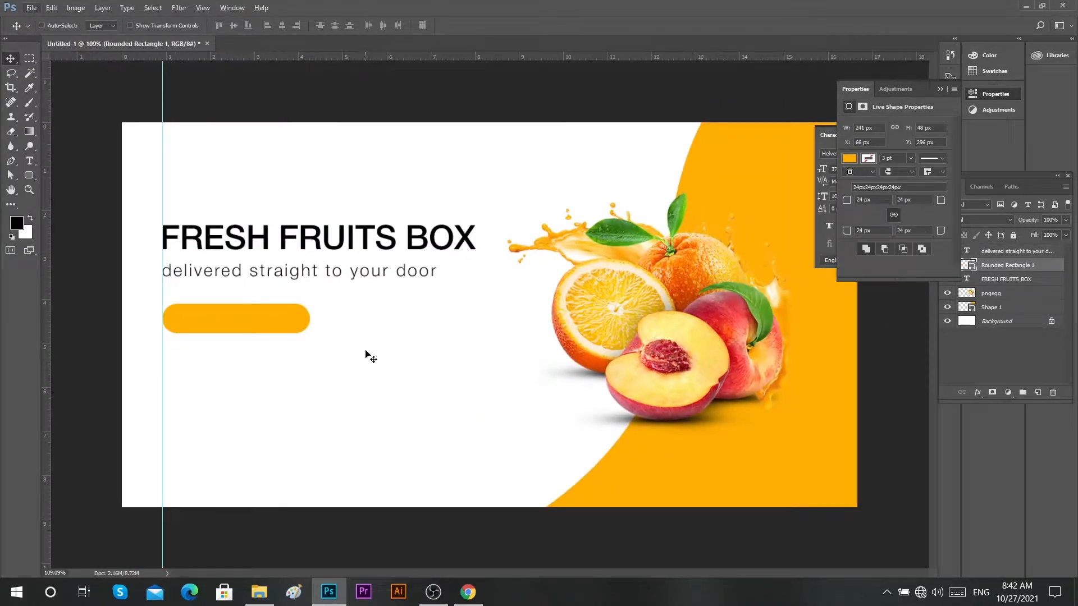
pyautogui.keyDown('ctrl'); pyautogui.click(301, 272); pyautogui.keyUp('ctrl')
pyautogui.moveTo(301, 271); pyautogui.dragTo(302, 315)
pyautogui.press('t')
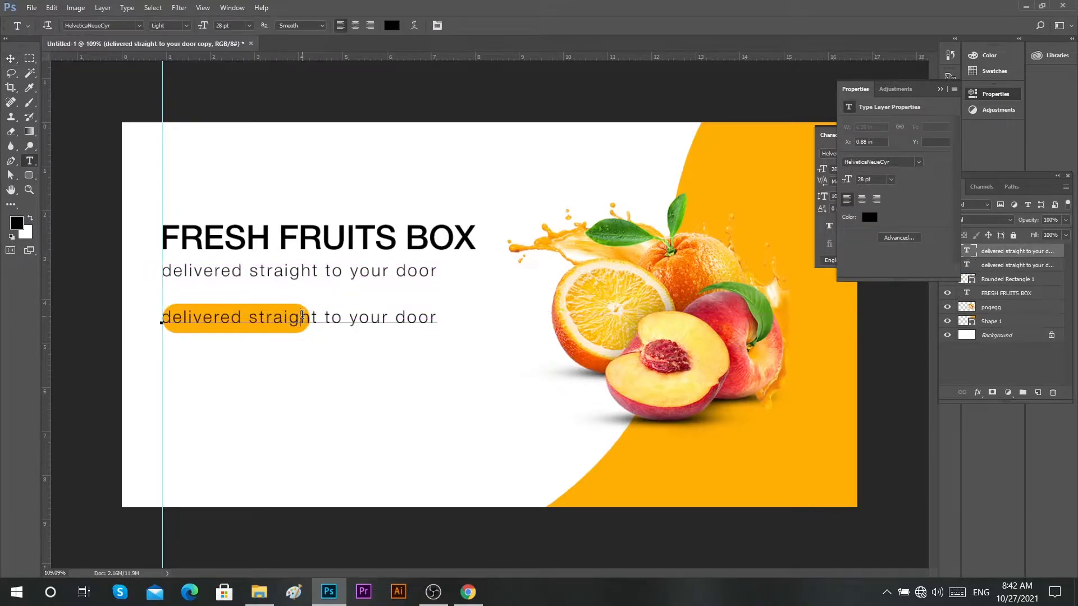
pyautogui.tripleClick(302, 316)
pyautogui.write('ch')
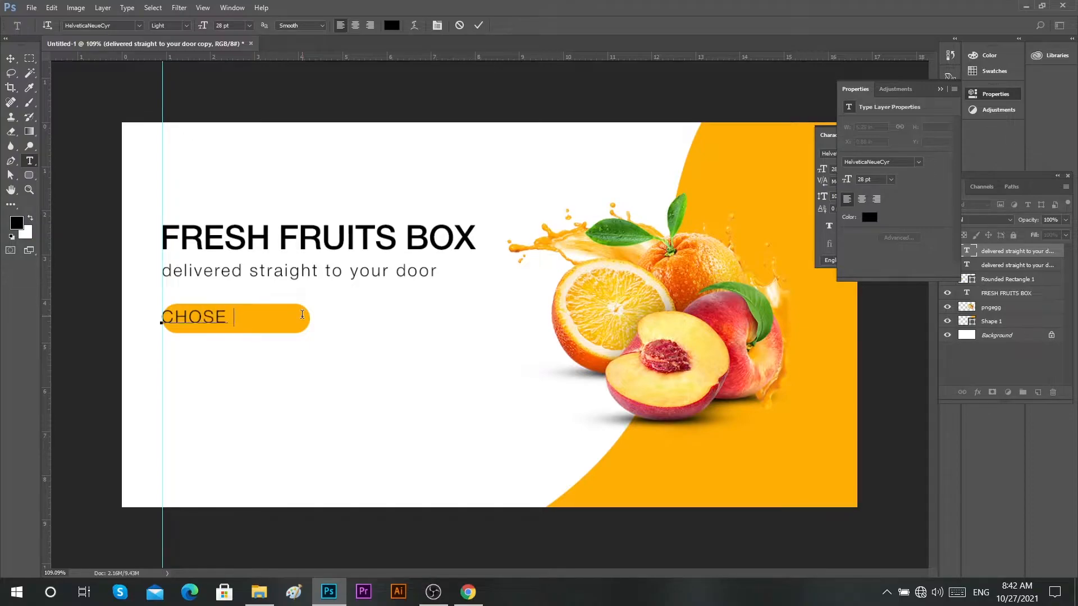
# Set the button label's font size to 24 pt, color it white and change its font weight.
pyautogui.tripleClick(302, 315)
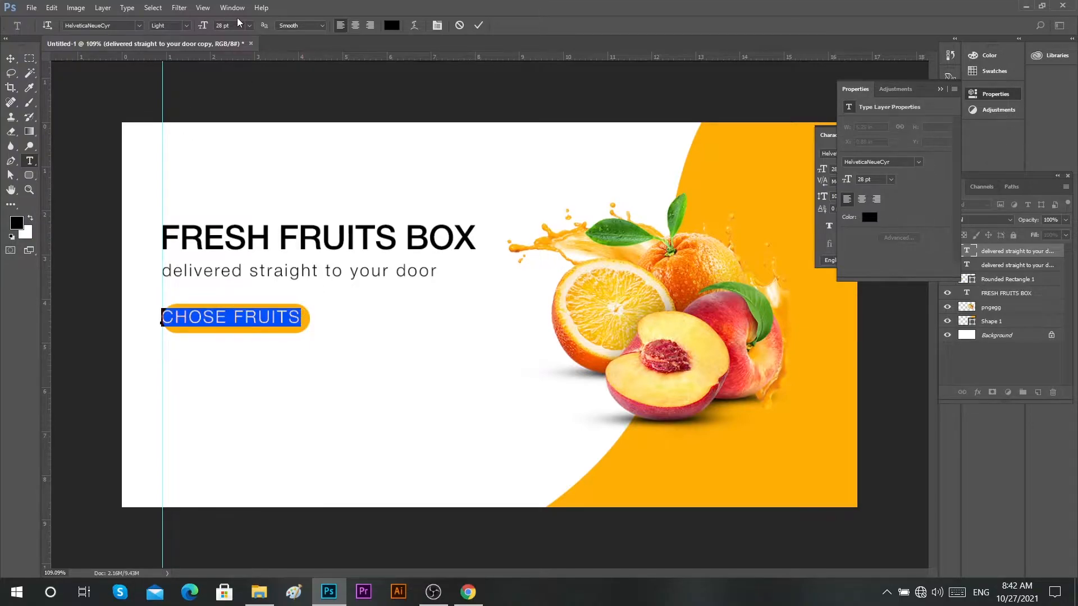
pyautogui.write('24')
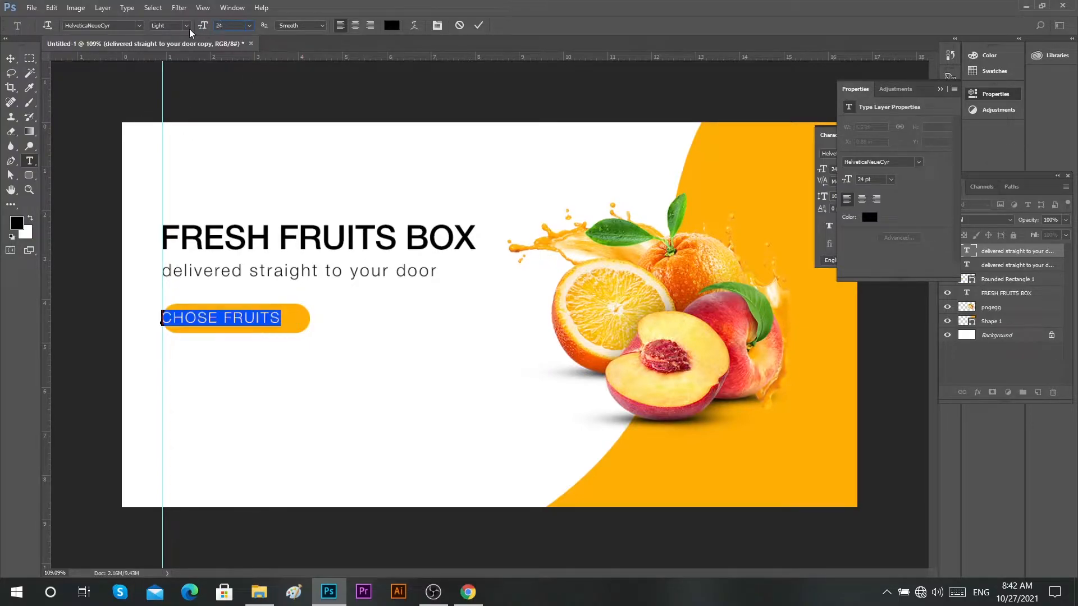
pyautogui.click(391, 25)
pyautogui.click(973, 125)
pyautogui.click(186, 25)
pyautogui.click(168, 90)
# Center the "CHOSE FRUITS" label within the orange button and group the button and text layers.
pyautogui.click(222, 301)
pyautogui.keyDown('ctrl'); pyautogui.click(969, 281); pyautogui.keyUp('ctrl')
pyautogui.press('v')
pyautogui.click(281, 25)
pyautogui.hotkey('ctrl', 'd')
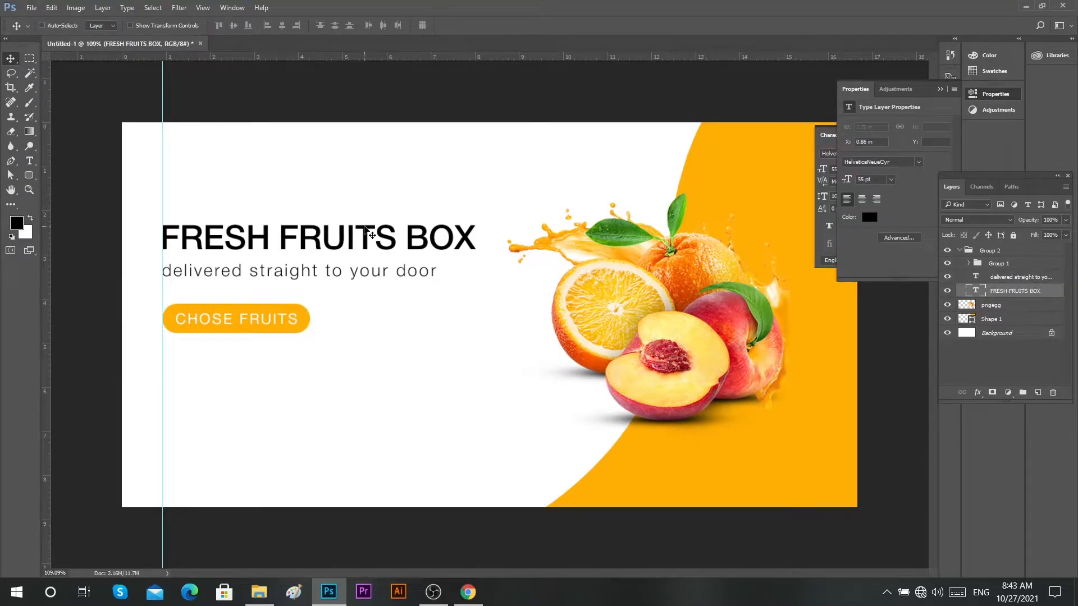
# Duplicate the "FRESH FRUITS BOX" heading above the original and replace the copy's text with "Catalog".
pyautogui.moveTo(393, 239); pyautogui.dragTo(466, 153)
pyautogui.doubleClick(466, 153)
pyautogui.hotkey('ctrl', 'a')
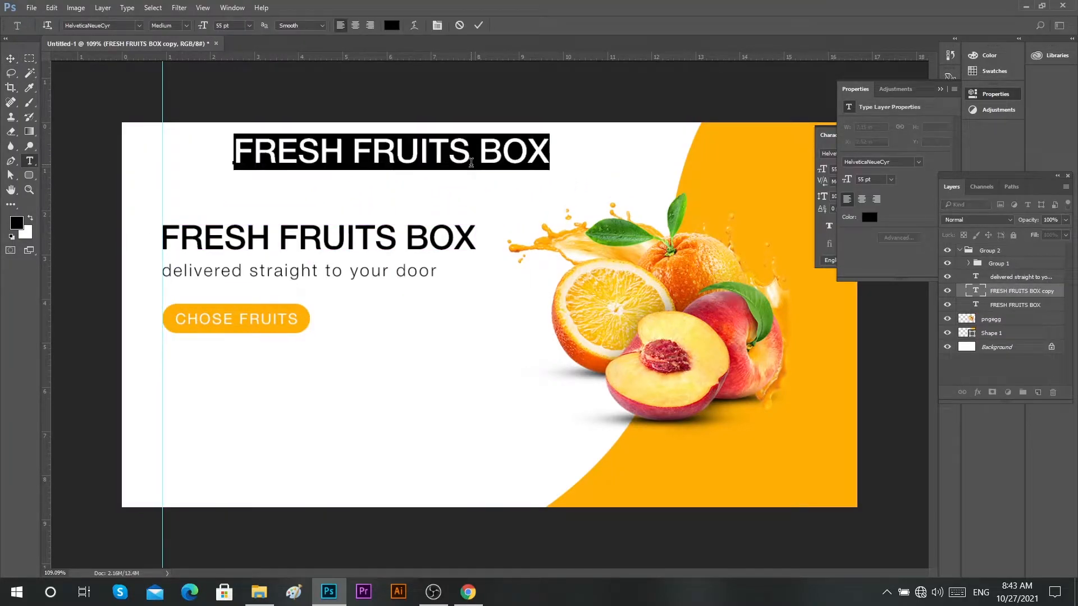
pyautogui.write('CATA')
pyautogui.press('BackSpace')
pyautogui.press('BackSpace')
pyautogui.press('BackSpace')
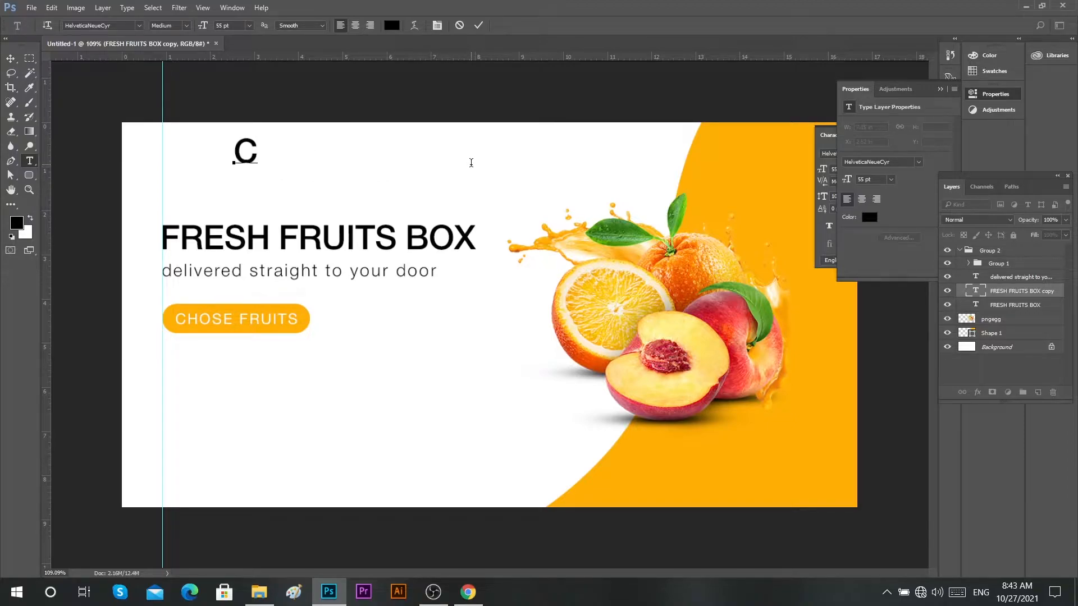
pyautogui.write('A')
pyautogui.press('BackSpace')
pyautogui.write('atalog')
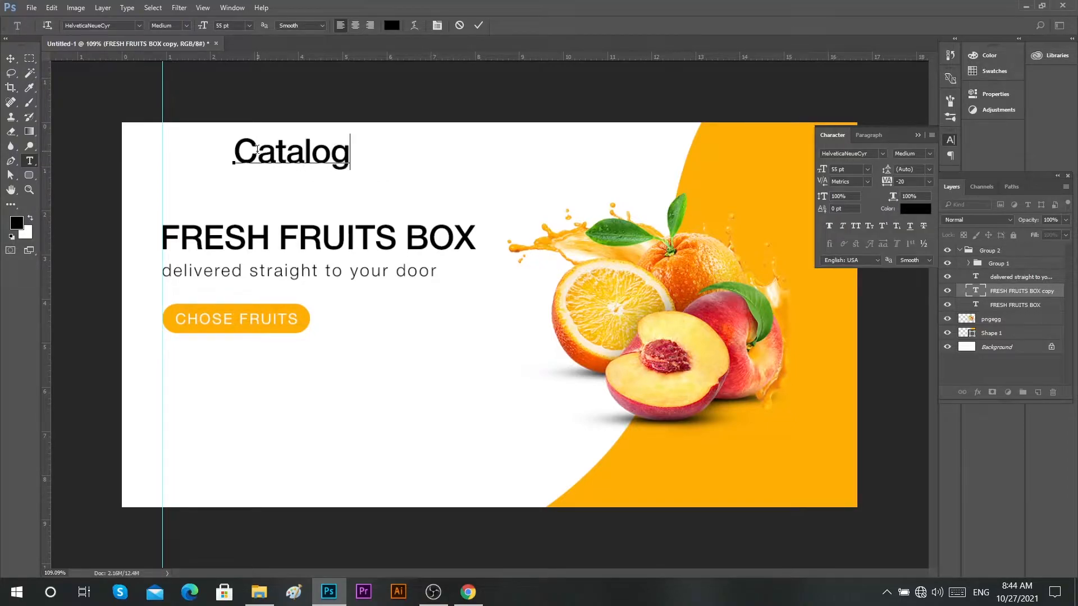
# Set the "Catalog" text's tracking to 50 and its font size to 18 pt.
pyautogui.hotkey('ctrl', 'a')
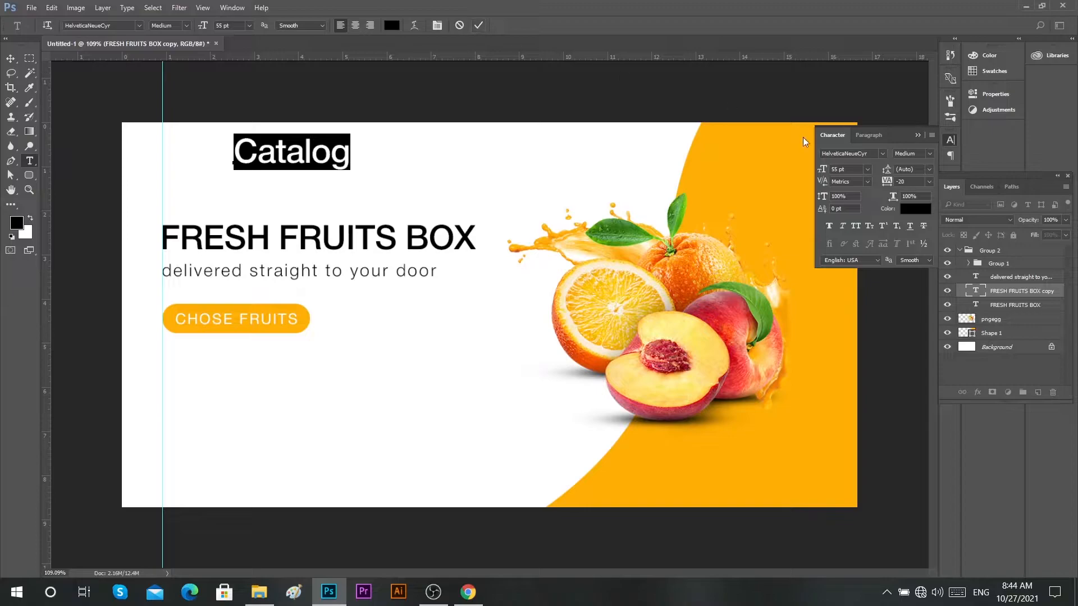
pyautogui.moveTo(909, 181); pyautogui.dragTo(511, 5)
pyautogui.write('0')
pyautogui.press('BackSpace')
pyautogui.write('100')
pyautogui.press('BackSpace')
pyautogui.press('BackSpace')
pyautogui.press('BackSpace')
pyautogui.write('80')
pyautogui.press('BackSpace')
pyautogui.press('BackSpace')
pyautogui.write('50')
pyautogui.click(234, 27)
pyautogui.write('18')
pyautogui.click(479, 25)
pyautogui.press('v')
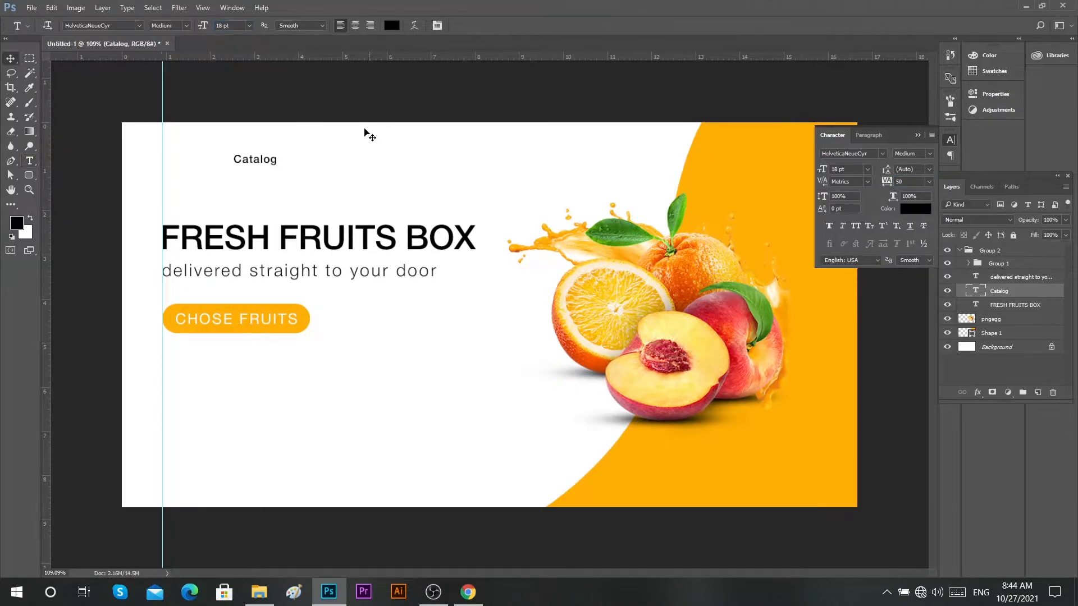
# Move "Catalog" to the banner's top, duplicate it to its right and change the copy's text to "Reviews".
pyautogui.moveTo(272, 162); pyautogui.dragTo(543, 138)
pyautogui.doubleClick(532, 137)
pyautogui.write('B')
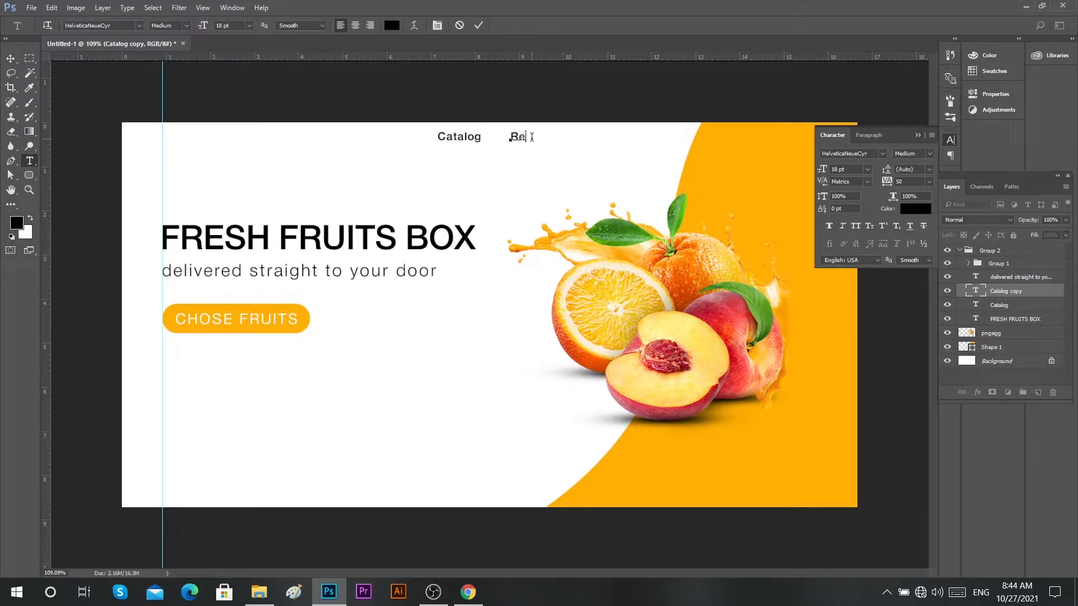
pyautogui.click(479, 25)
pyautogui.press('v')
# Duplicate the "Reviews" menu item to its right and change the copy's text to "Delivery".
pyautogui.moveTo(544, 140); pyautogui.dragTo(614, 149)
pyautogui.scroll(3, 615, 148)
pyautogui.scroll(2, 620, 133)
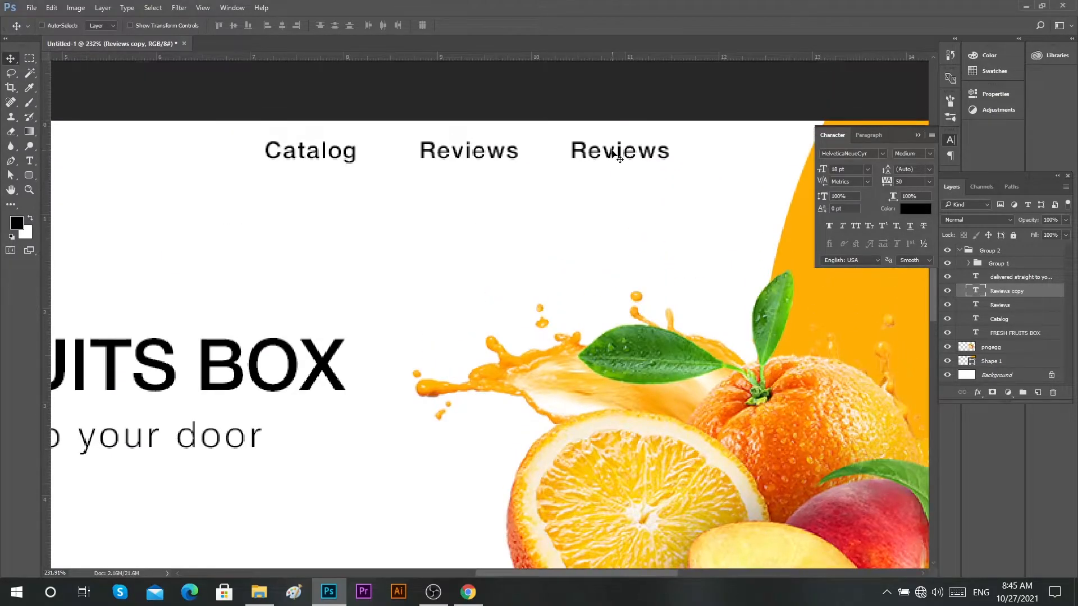
pyautogui.doubleClick(617, 150)
pyautogui.write('Deliv')
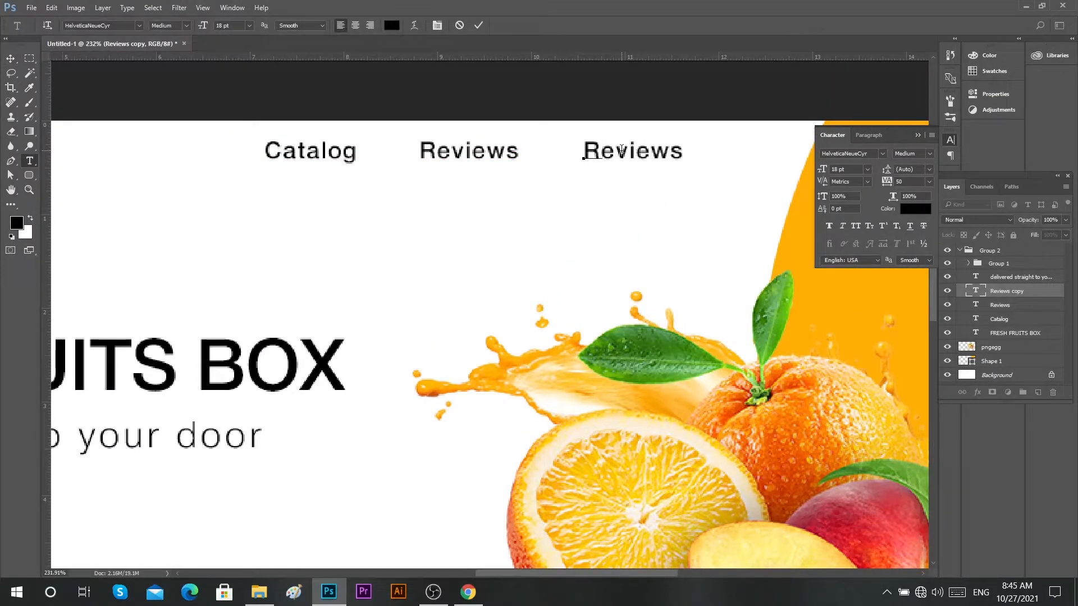
pyautogui.write('ery')
pyautogui.click(480, 26)
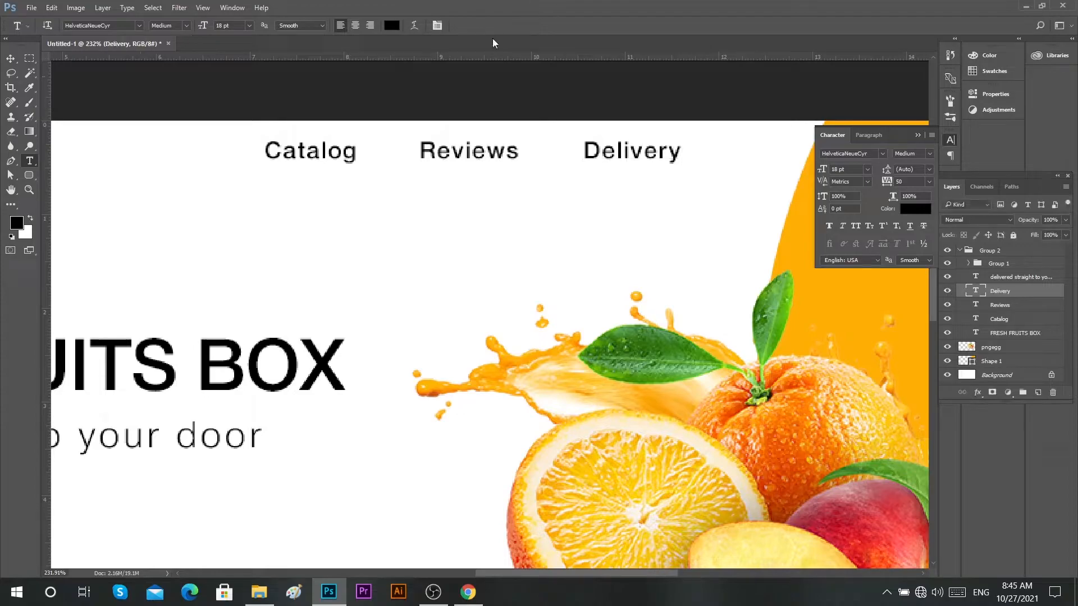
# Duplicate the "Delivery" menu item to its right and change the copy's text to "Contact".
pyautogui.press('v')
pyautogui.hscroll(2, 621, 150)
pyautogui.hscroll(2, 627, 159)
pyautogui.moveTo(524, 155); pyautogui.dragTo(685, 156)
pyautogui.press('t')
pyautogui.doubleClick(663, 147)
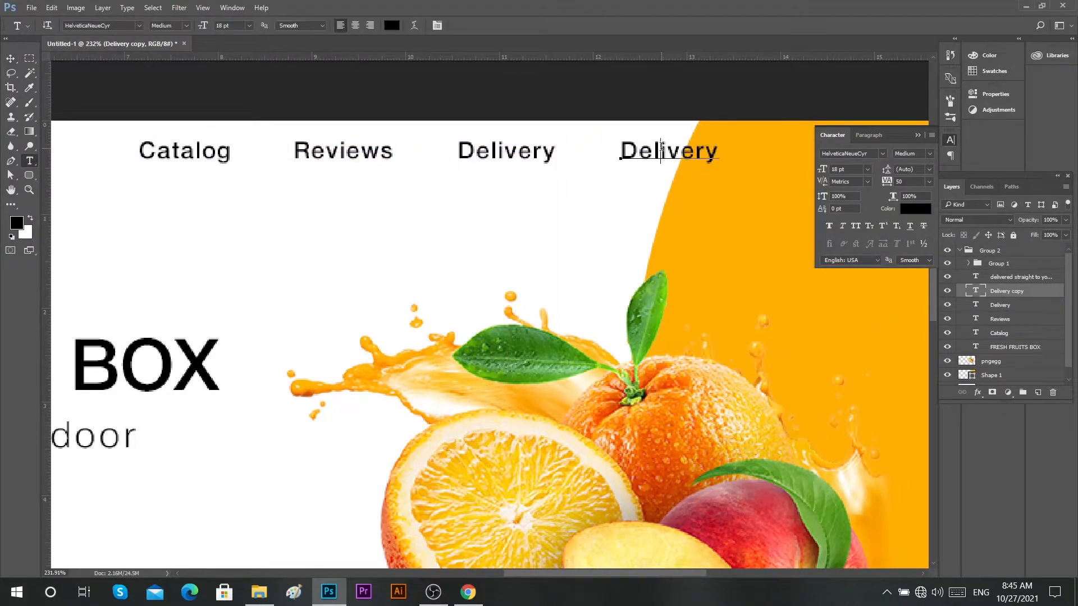
pyautogui.write('Contact')
pyautogui.click(478, 25)
# Shift the "Reviews", "Contact" and "Catalog" menu items to even out the spacing between them.
pyautogui.press('v')
pyautogui.moveTo(321, 153); pyautogui.dragTo(336, 161)
pyautogui.moveTo(671, 153); pyautogui.dragTo(668, 152)
pyautogui.click(226, 156)
pyautogui.moveTo(224, 155); pyautogui.dragTo(228, 156)
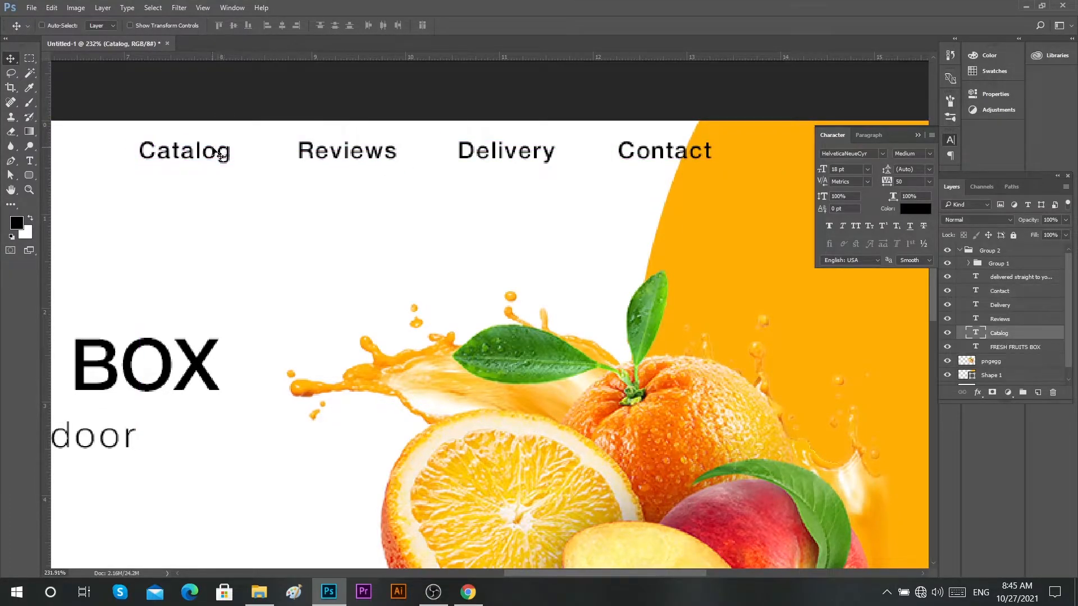
# Group the four menu text layers and move the group above Group 2 in the layer stack.
pyautogui.keyDown('shift'); pyautogui.click(1017, 291); pyautogui.keyUp('shift')
pyautogui.hotkey('ctrl', 'g')
pyautogui.moveTo(1016, 291); pyautogui.dragTo(1009, 247)
pyautogui.click(961, 264)
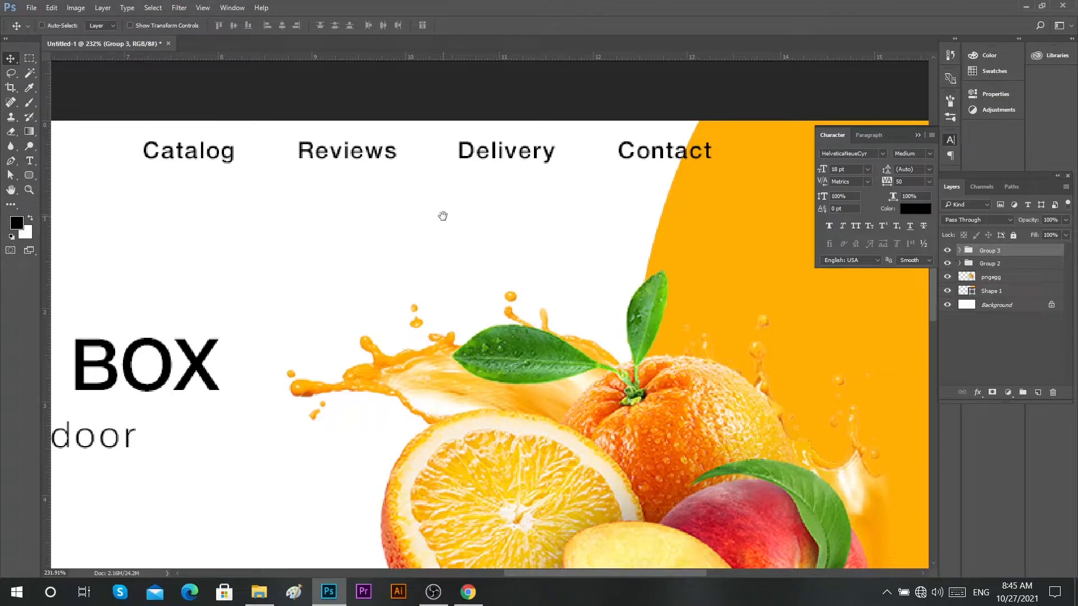
# Move the menu group and center it horizontally on the canvas.
pyautogui.hotkey('ctrl', '1')
pyautogui.moveTo(542, 154); pyautogui.dragTo(501, 172)
pyautogui.hotkey('ctrl', 'a')
pyautogui.click(282, 25)
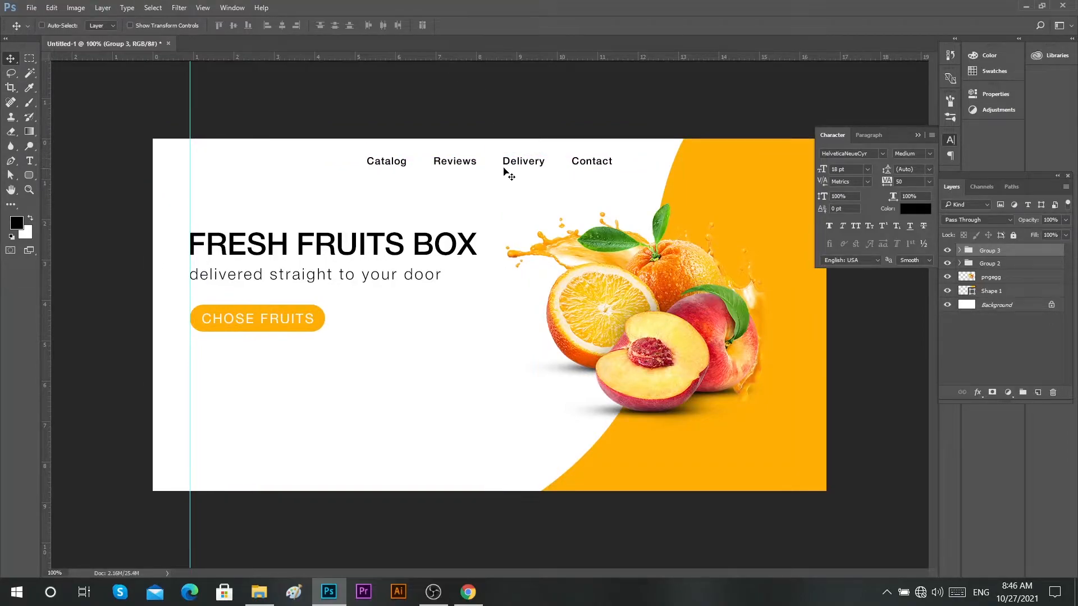
# Add a horizontal guide and align it with the baseline of the menu text.
pyautogui.moveTo(482, 62); pyautogui.dragTo(495, 155)
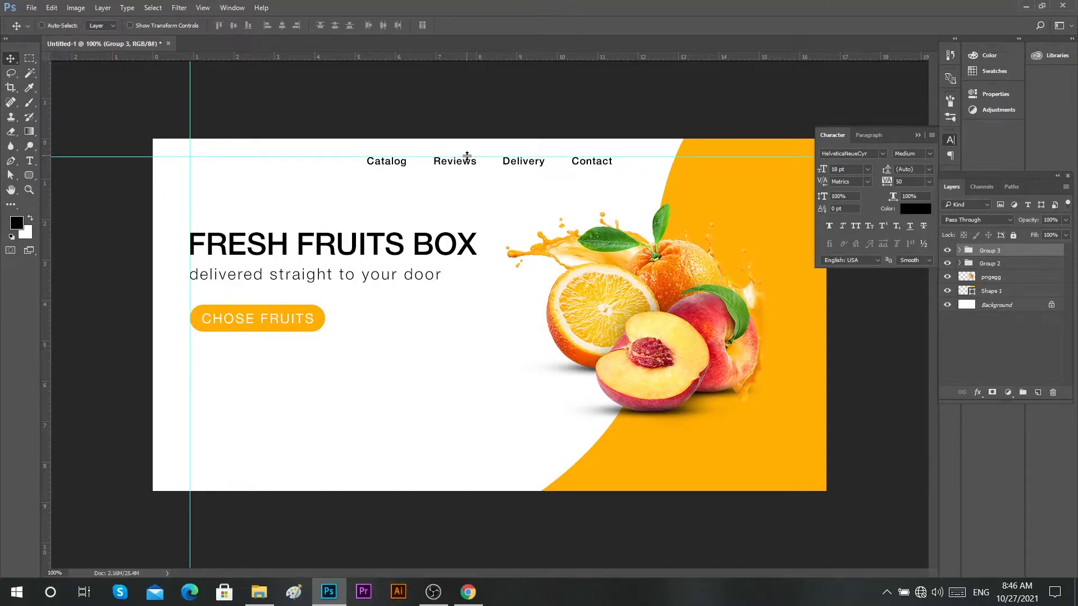
pyautogui.moveTo(480, 156); pyautogui.dragTo(481, 164)
pyautogui.scroll(13, 408, 141)
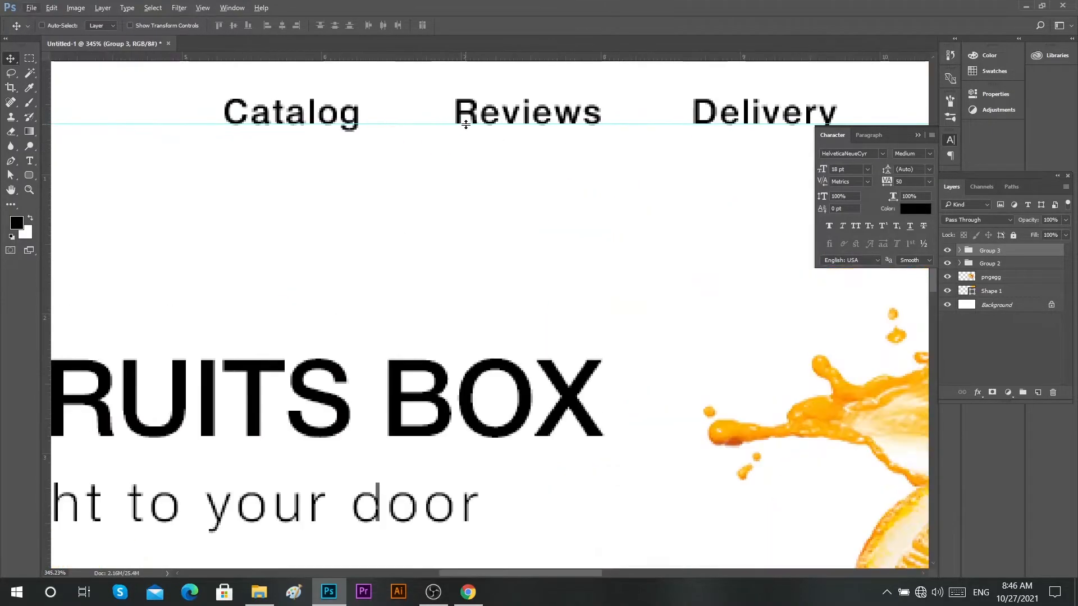
pyautogui.scroll(5, 465, 124)
pyautogui.moveTo(466, 125); pyautogui.dragTo(462, 133)
pyautogui.scroll(-8, 462, 133)
pyautogui.rightClick(462, 155)
pyautogui.click(497, 171)
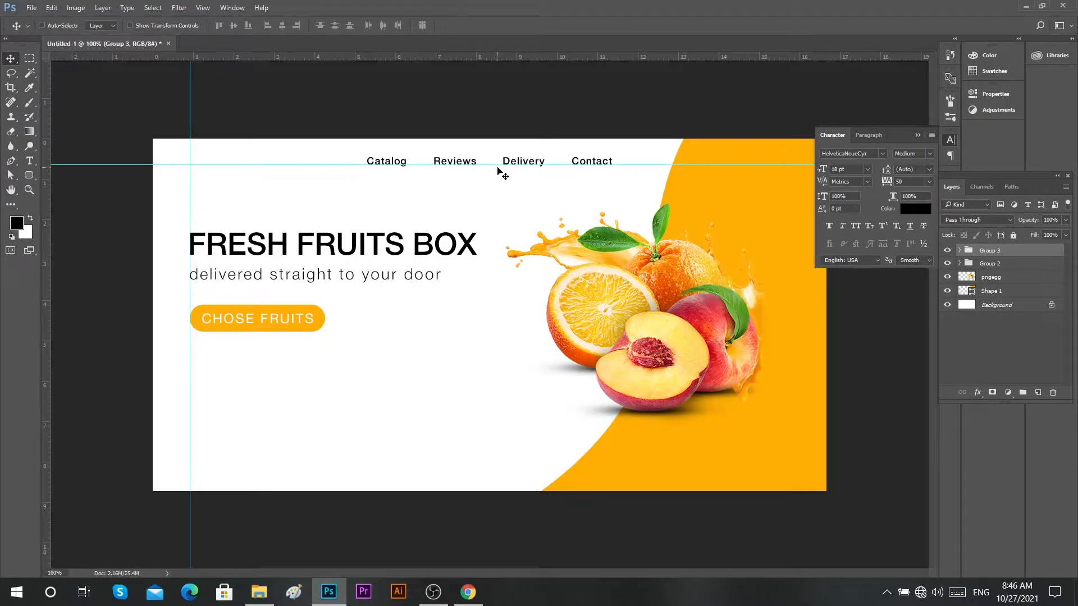
pyautogui.press('t')
pyautogui.doubleClick(516, 162)
pyautogui.click(462, 25)
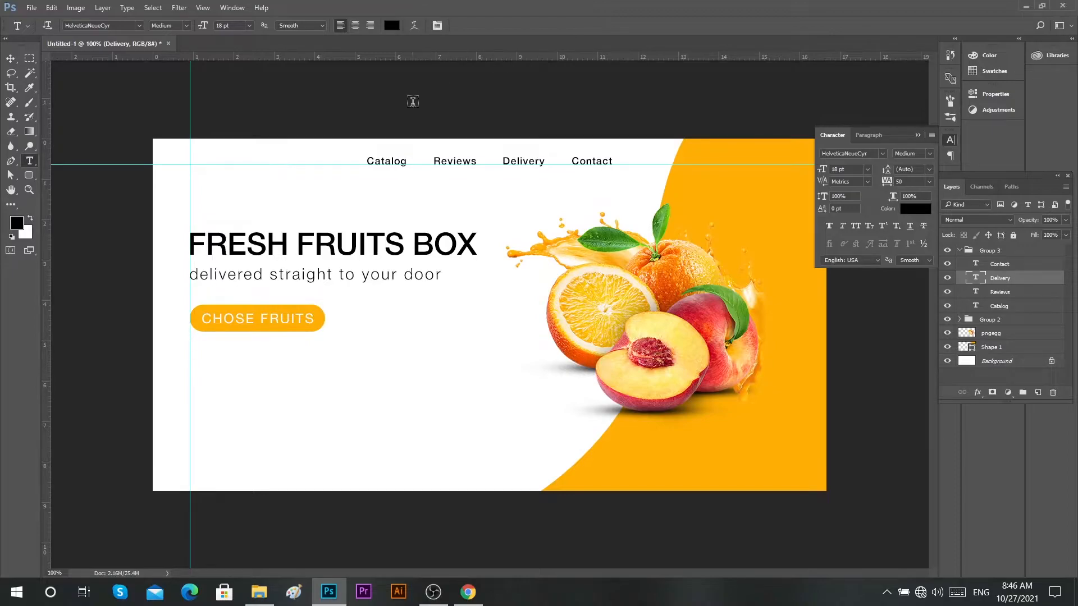
pyautogui.press('v')
# Place the Logo Here file from the Design X folder into the banner, scaled down above the heading.
pyautogui.click(259, 593)
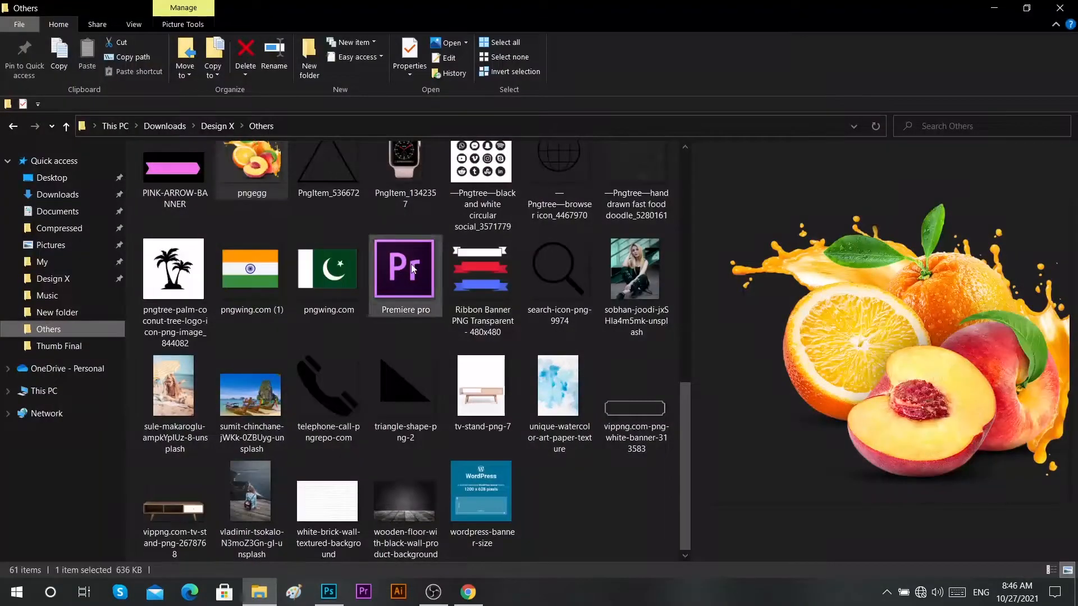
pyautogui.click(215, 130)
pyautogui.click(567, 285)
pyautogui.moveTo(567, 285); pyautogui.dragTo(488, 314)
pyautogui.moveTo(722, 314); pyautogui.dragTo(538, 310)
pyautogui.moveTo(503, 312); pyautogui.dragTo(251, 192)
pyautogui.click(384, 26)
# Add a black Color Overlay effect to the logo layer.
pyautogui.doubleClick(1035, 284)
pyautogui.click(702, 167)
pyautogui.click(896, 54)
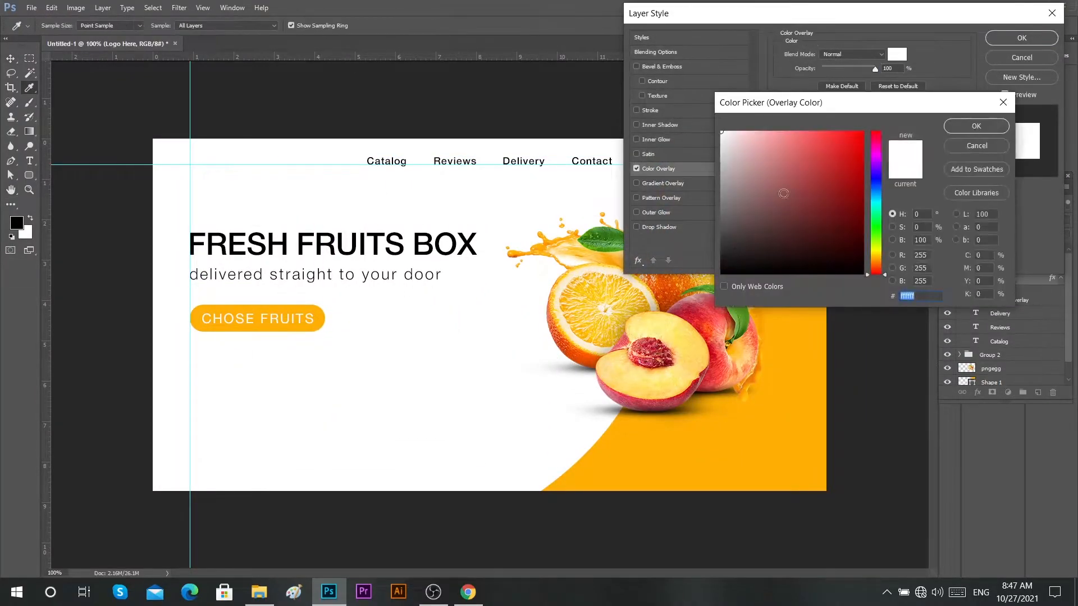
pyautogui.click(959, 128)
pyautogui.click(1016, 40)
# Move the logo layer above the menu group and position the logo level with the menu items.
pyautogui.moveTo(1025, 279); pyautogui.dragTo(1018, 247)
pyautogui.click(958, 285)
pyautogui.moveTo(245, 195); pyautogui.dragTo(235, 157)
# Scale the logo down to 14.42% and align its left edge with the vertical guide.
pyautogui.scroll(4, 204, 149)
pyautogui.scroll(4, 203, 153)
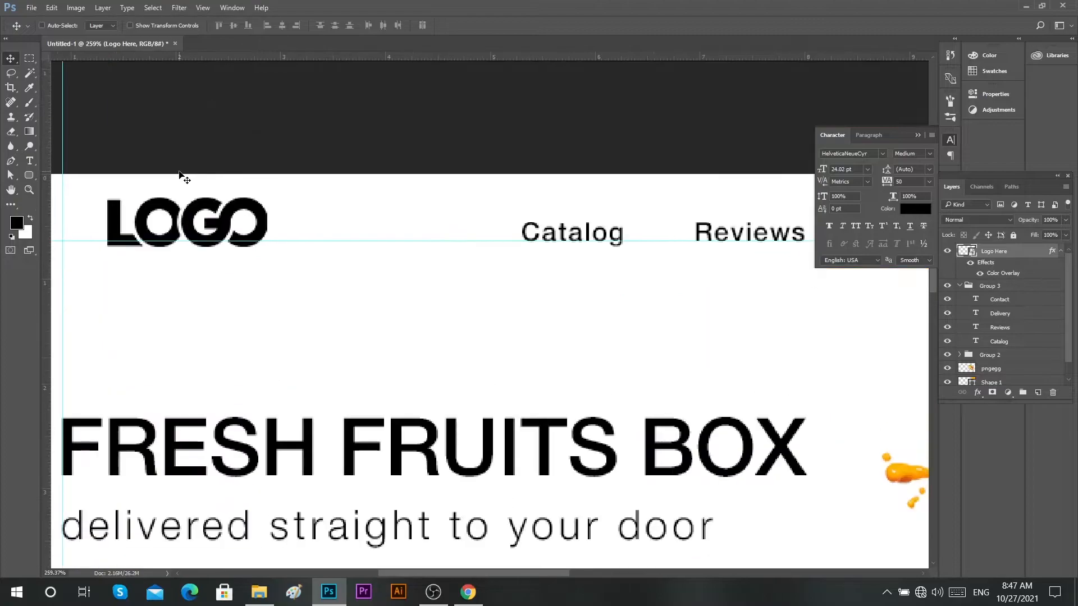
pyautogui.hotkey('ctrl', 't')
pyautogui.moveTo(445, 185); pyautogui.dragTo(431, 210)
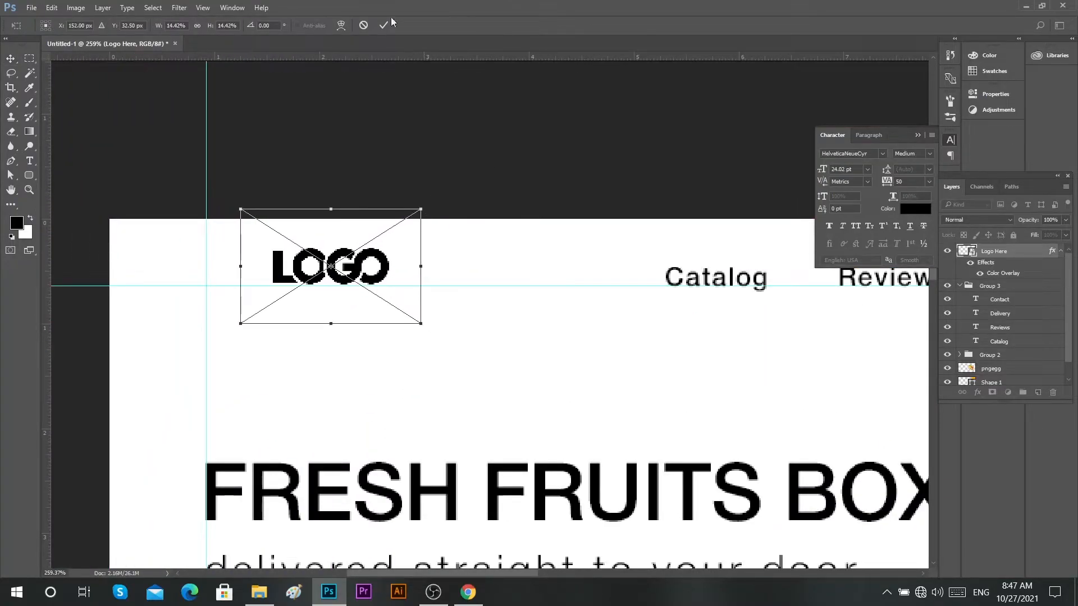
pyautogui.click(384, 25)
pyautogui.moveTo(329, 275); pyautogui.dragTo(269, 276)
pyautogui.rightClick(385, 265)
pyautogui.click(418, 289)
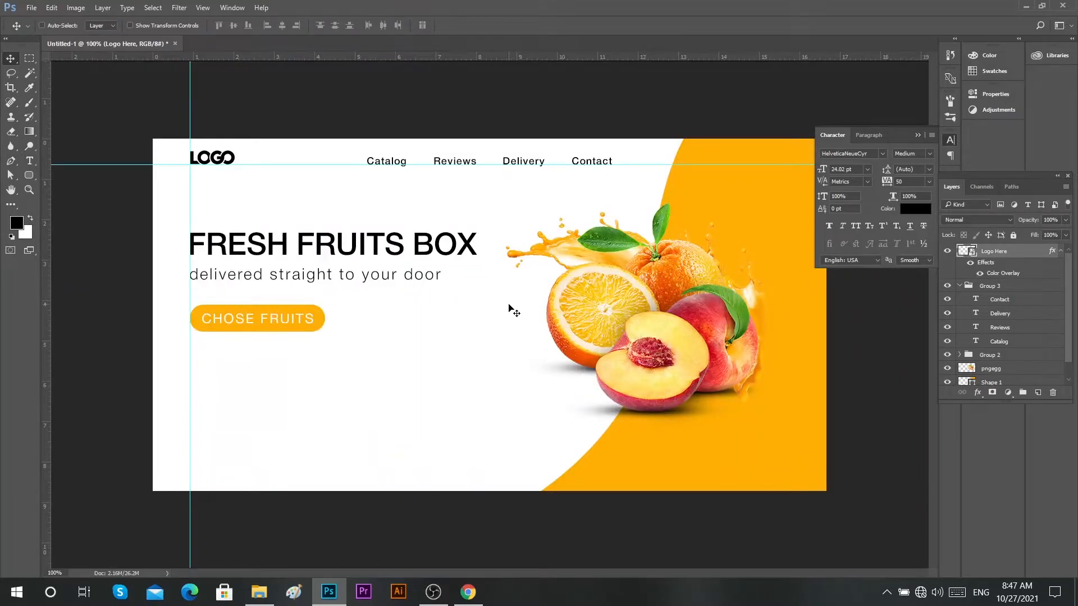
# Draw a rounded rectangle about 101 × 24 px around the "Catalog" menu item and remove its fill.
pyautogui.click(917, 136)
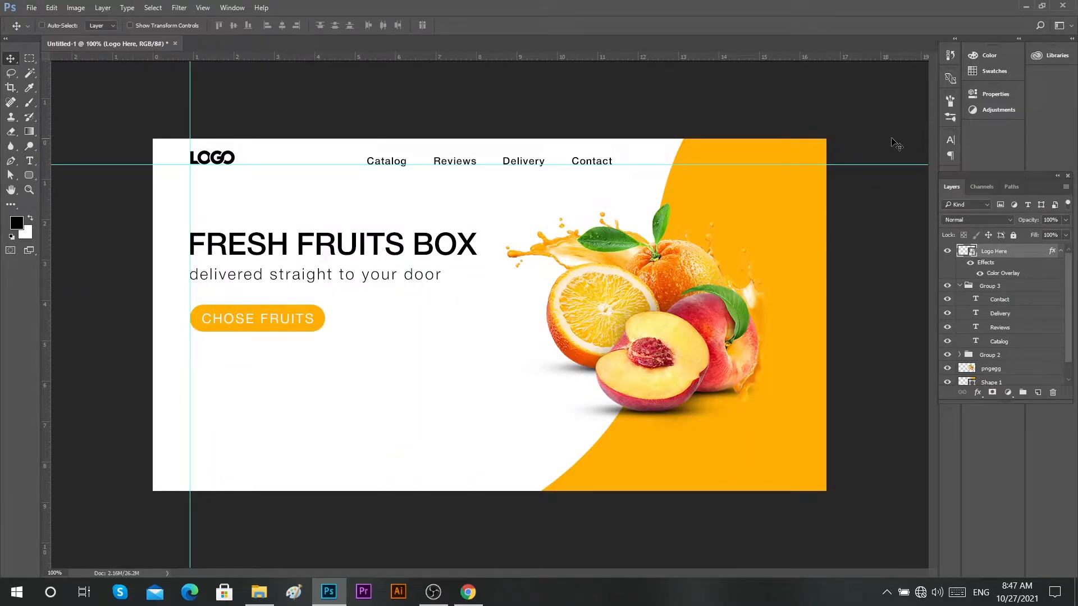
pyautogui.keyDown('ctrl'); pyautogui.click(403, 161); pyautogui.keyUp('ctrl')
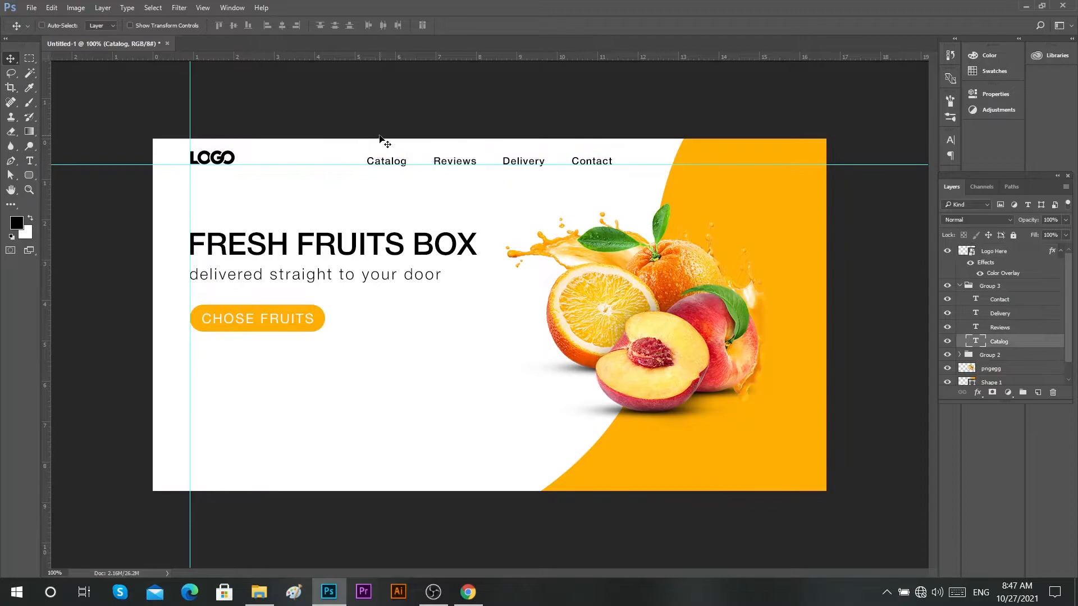
pyautogui.click(29, 175)
pyautogui.moveTo(357, 152); pyautogui.dragTo(413, 167)
pyautogui.click(104, 26)
pyautogui.click(54, 46)
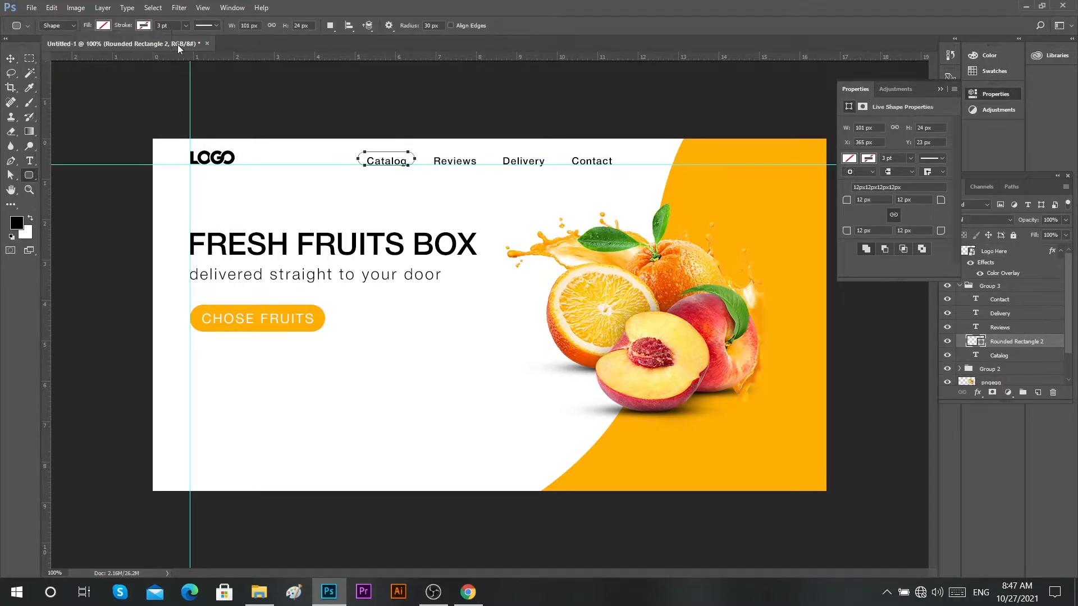
# Give the rounded rectangle around "Catalog" a 2 pt orange stroke sampled from the banner.
pyautogui.click(144, 25)
pyautogui.click(197, 46)
pyautogui.click(578, 219)
pyautogui.press('Return')
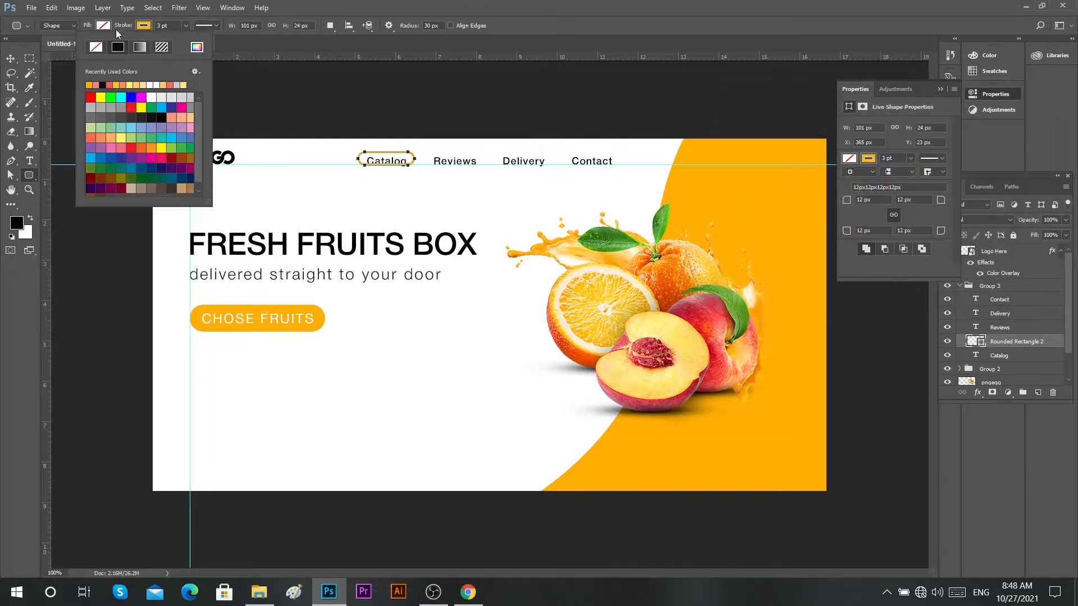
pyautogui.click(156, 27)
# Align the rounded rectangle's centers vertically and horizontally with the "Catalog" menu text.
pyautogui.click(11, 58)
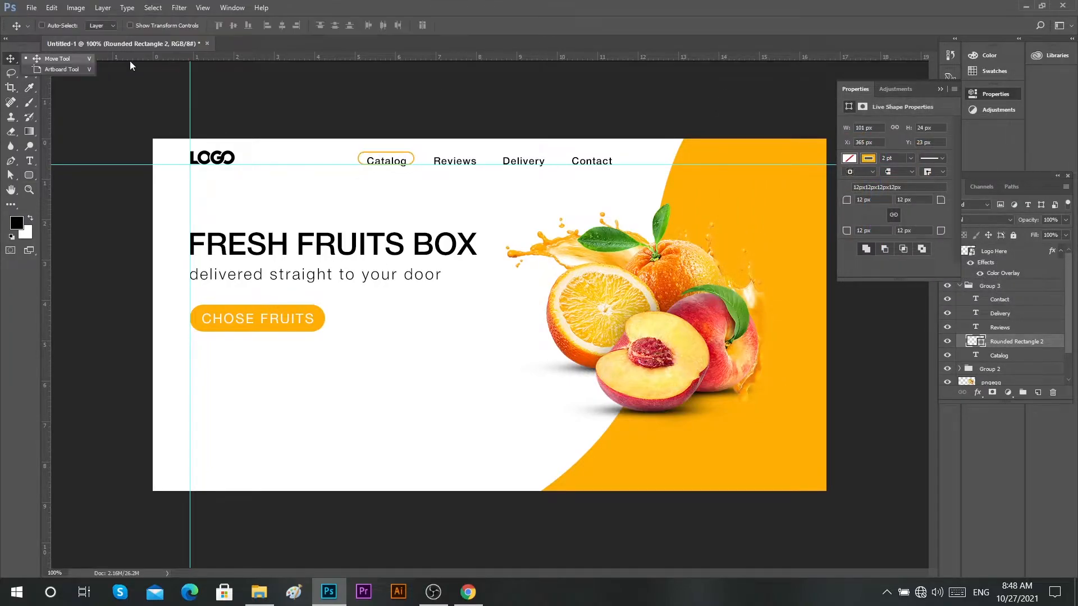
pyautogui.keyDown('ctrl'); pyautogui.click(976, 358); pyautogui.keyUp('ctrl')
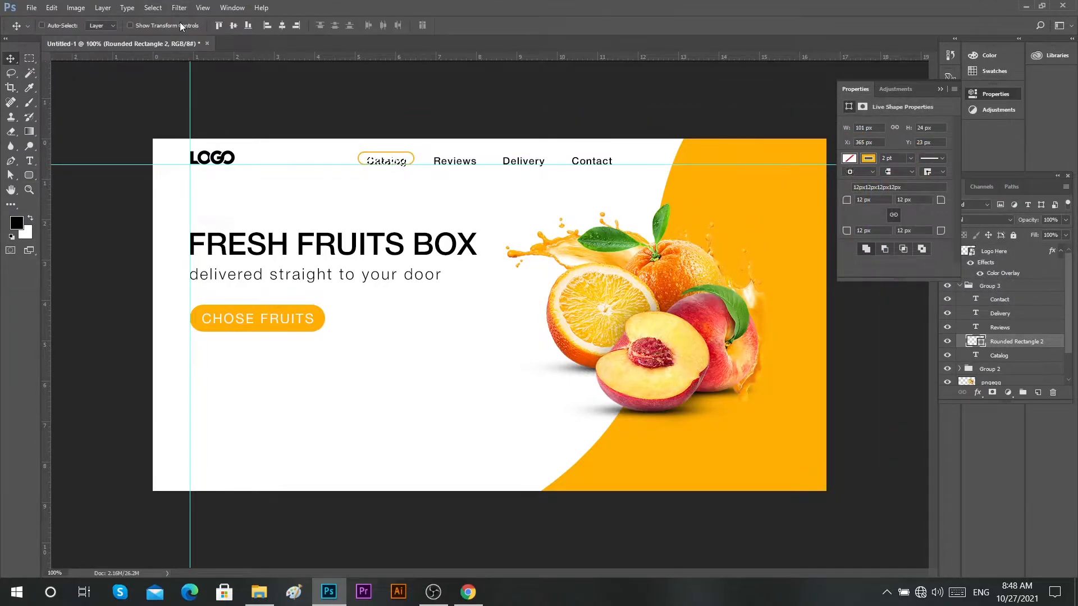
pyautogui.click(976, 357)
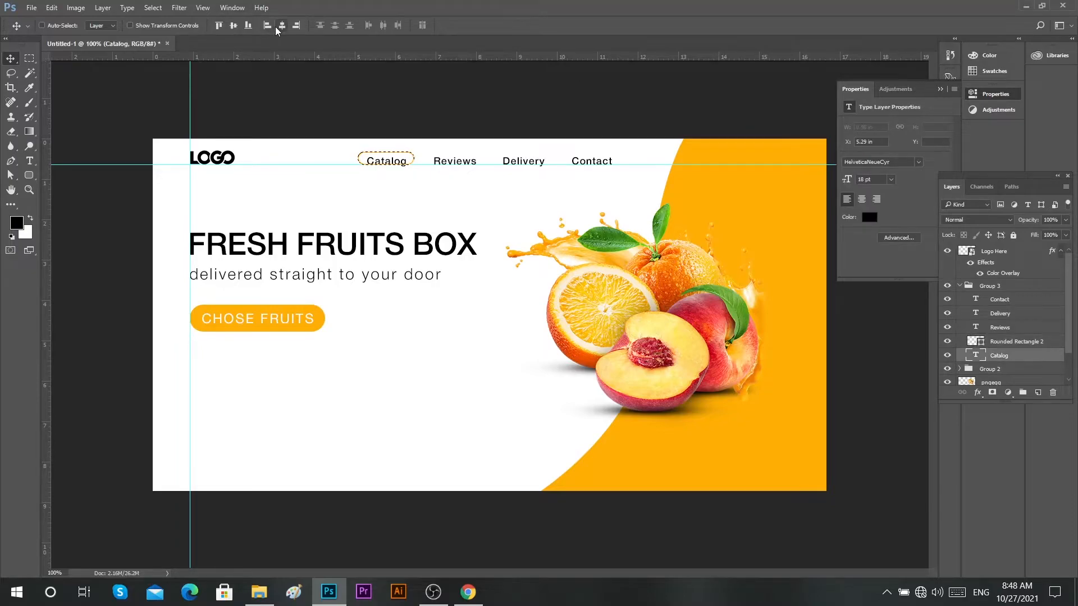
pyautogui.click(975, 347)
pyautogui.click(232, 25)
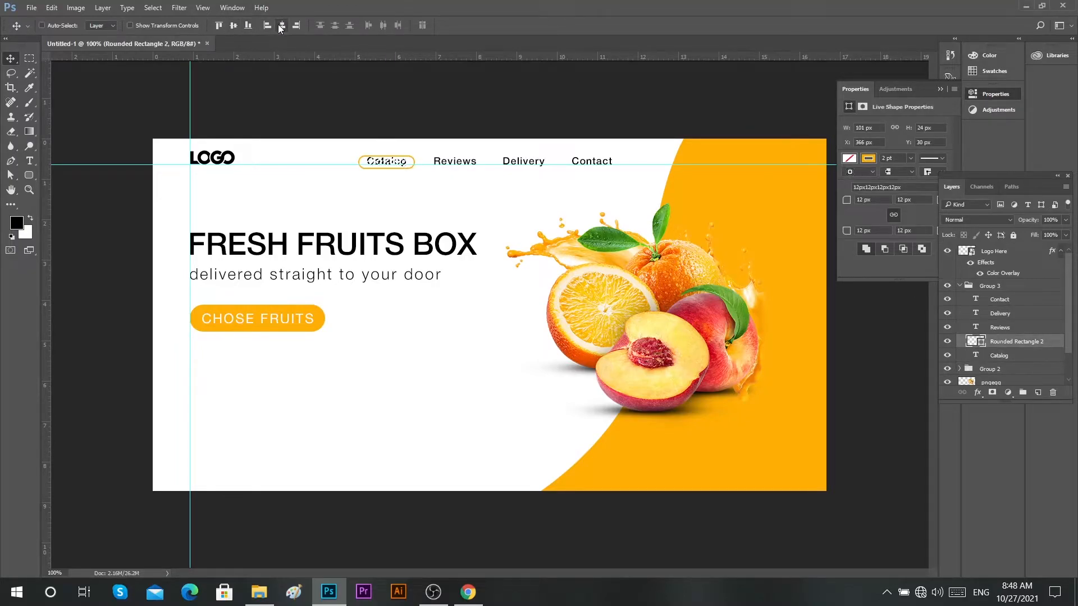
# Increase the height of the rounded rectangle around "Catalog" to 112.50%, keeping it centered and its width at 100%.
pyautogui.scroll(6, 418, 174)
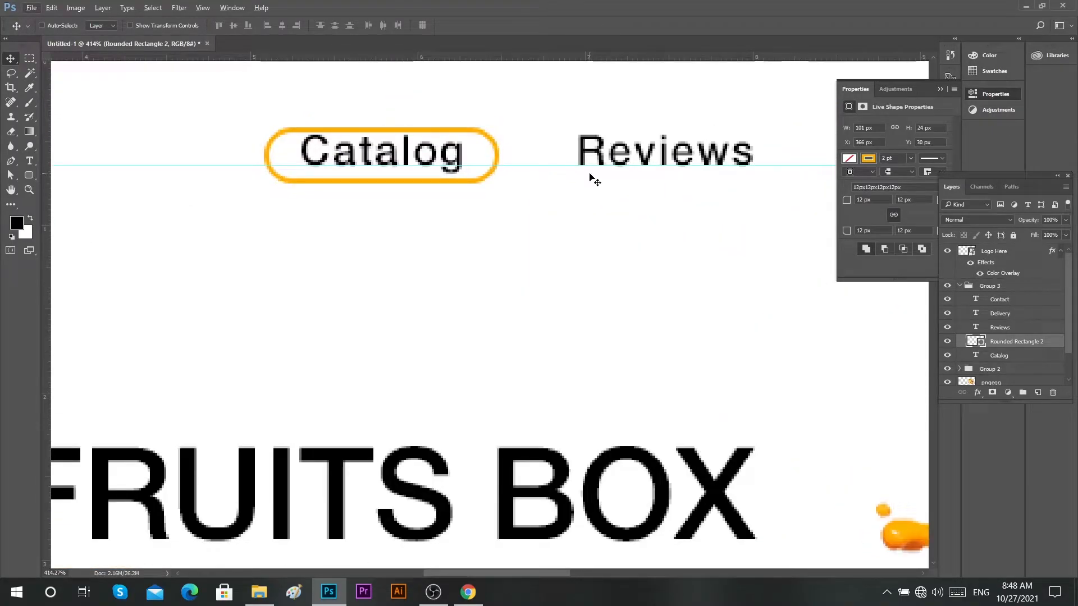
pyautogui.scroll(-3, 594, 180)
pyautogui.hotkey('ctrl', 't')
pyautogui.moveTo(422, 108); pyautogui.dragTo(440, 94)
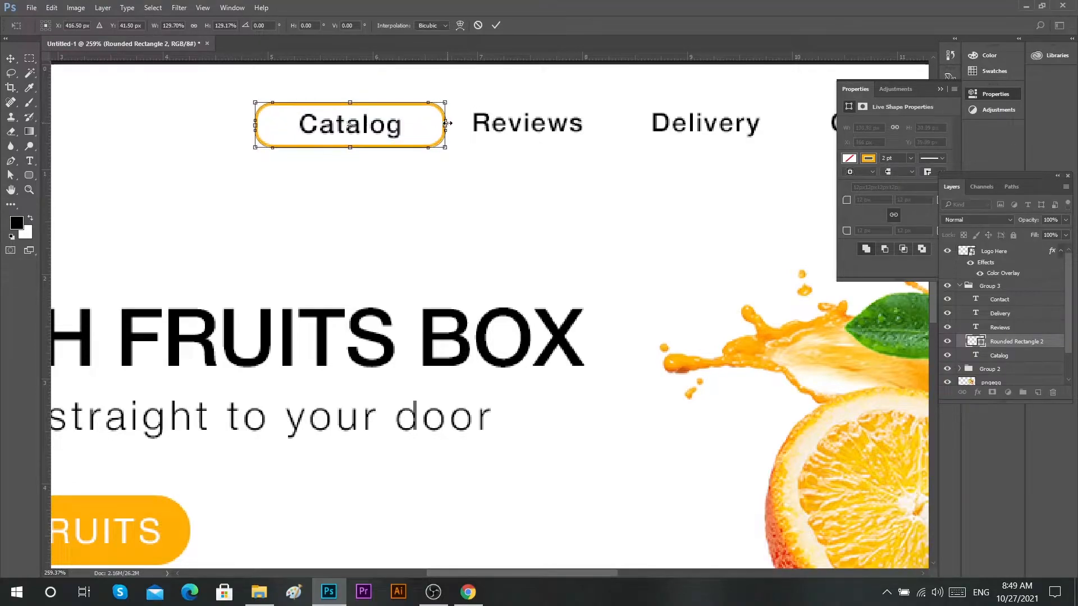
pyautogui.hotkey('ctrl', 'z')
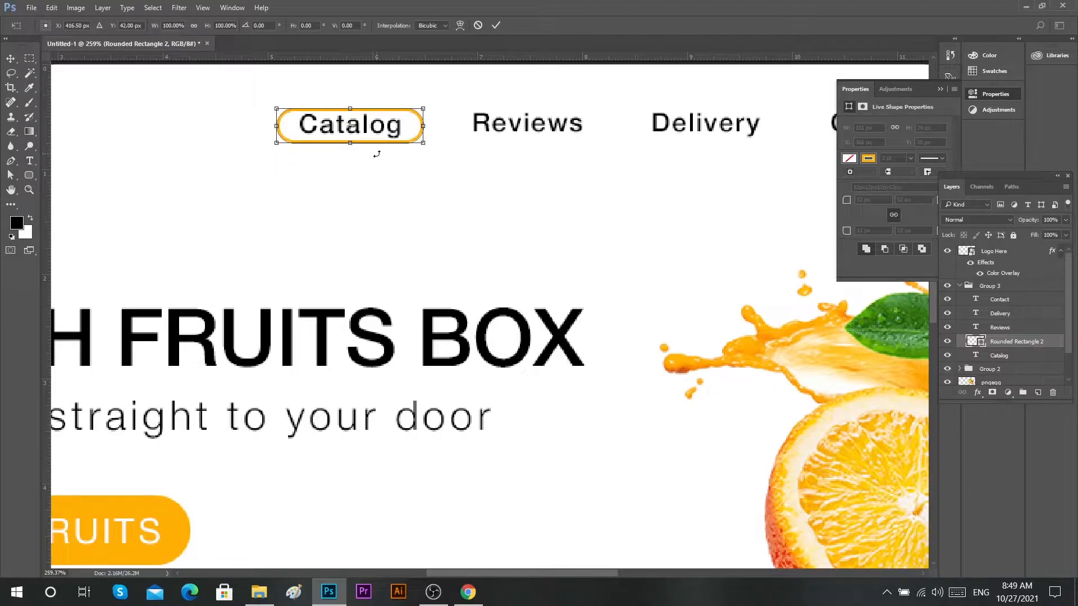
pyautogui.moveTo(352, 108); pyautogui.dragTo(351, 104)
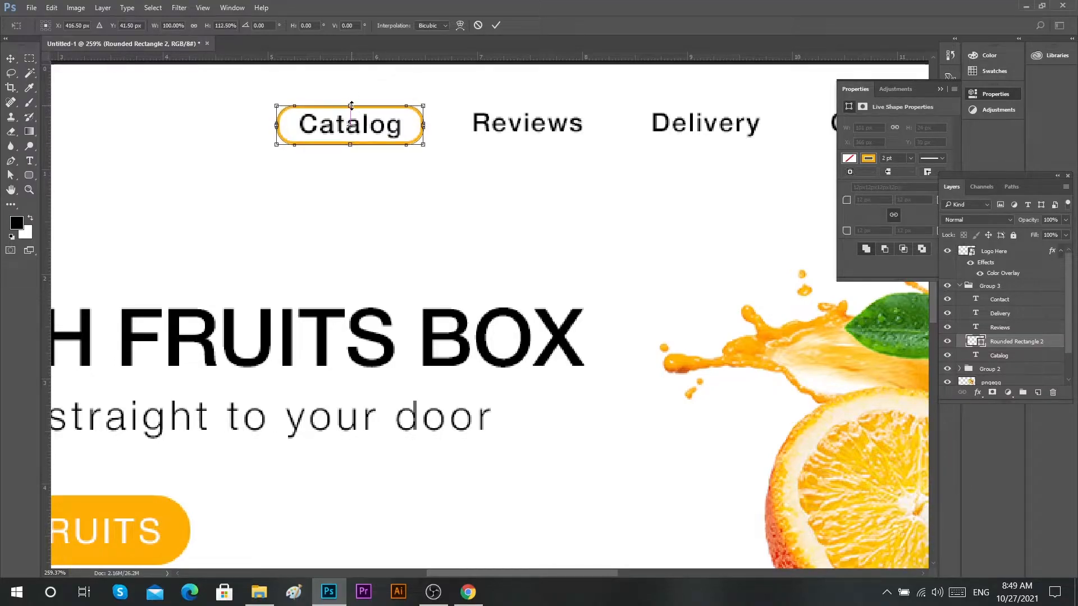
pyautogui.click(495, 26)
pyautogui.rightClick(481, 150)
pyautogui.click(530, 173)
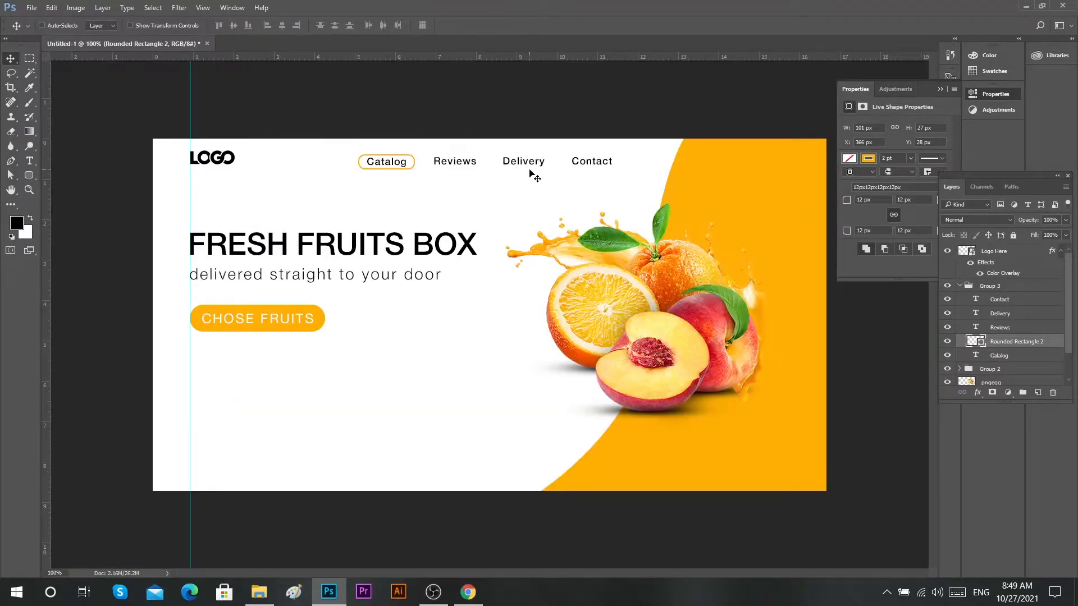
# Collapse the menu group and add a horizontal guide along the base of the menu items.
pyautogui.click(959, 286)
pyautogui.click(959, 286)
pyautogui.moveTo(568, 62); pyautogui.dragTo(585, 138)
pyautogui.scroll(3, 573, 169)
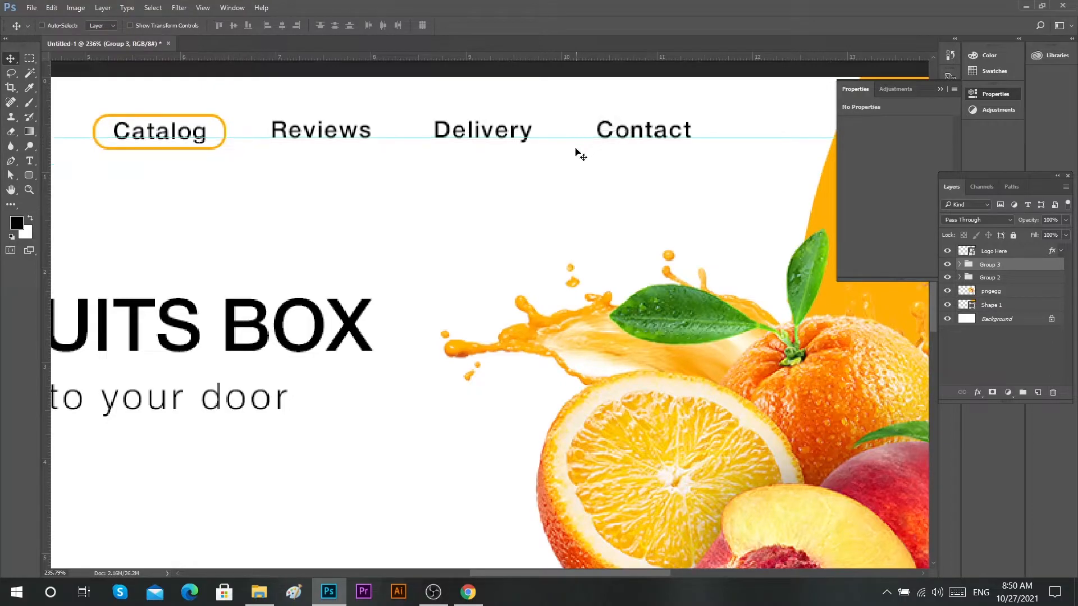
pyautogui.rightClick(514, 186)
pyautogui.click(551, 206)
# Place the search-icon-png-9974 image at about 0.39 × 0.40 in on the orange area, level with the menu.
pyautogui.hotkey('alt', 'Tab')
pyautogui.moveTo(527, 268); pyautogui.dragTo(478, 342)
pyautogui.moveTo(563, 243); pyautogui.dragTo(778, 163)
pyautogui.press('Return')
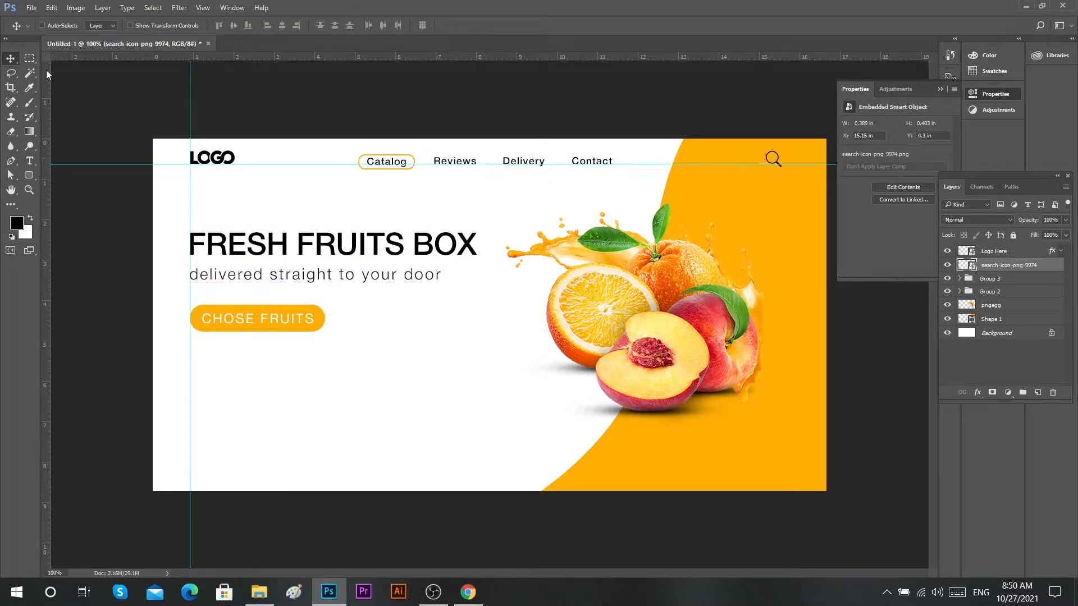
pyautogui.rightClick(29, 59)
pyautogui.click(73, 79)
pyautogui.click(167, 179)
pyautogui.hotkey('ctrl', 'd')
# Add a vertical guide near the banner's right edge and a horizontal one near its bottom, using a rectangular selection to match the margins.
pyautogui.rightClick(25, 58)
pyautogui.click(68, 59)
pyautogui.moveTo(153, 143); pyautogui.dragTo(190, 175)
pyautogui.moveTo(173, 168); pyautogui.dragTo(805, 178)
pyautogui.moveTo(47, 225); pyautogui.dragTo(788, 247)
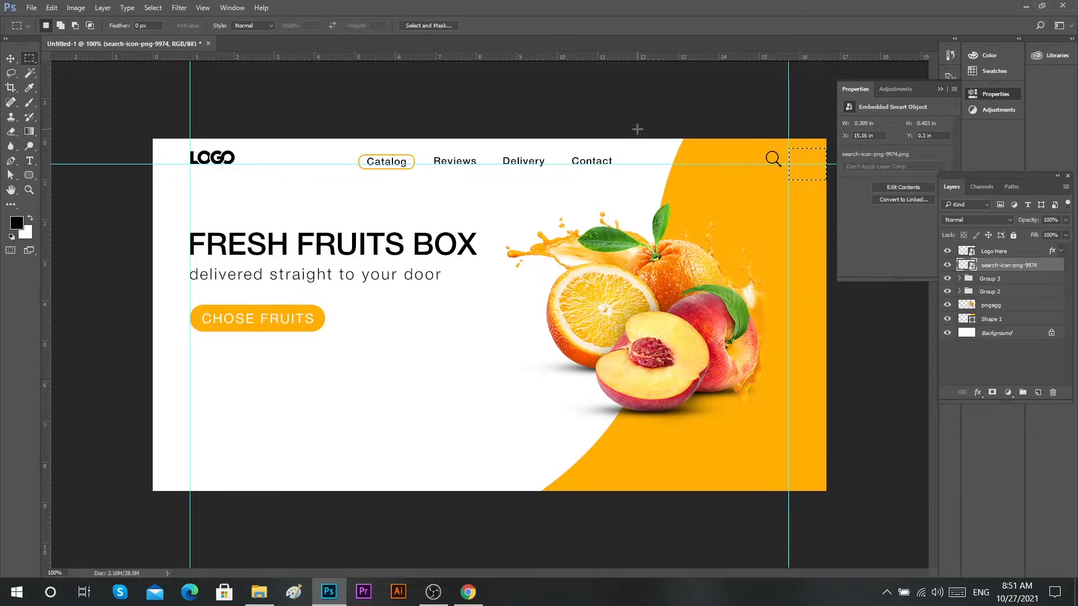
pyautogui.moveTo(640, 359); pyautogui.dragTo(674, 478)
pyautogui.moveTo(592, 57); pyautogui.dragTo(611, 465)
# Move the search icon so its lower-right corner sits at the intersection of the upper and right guides.
pyautogui.press('v')
pyautogui.scroll(3, 816, 134)
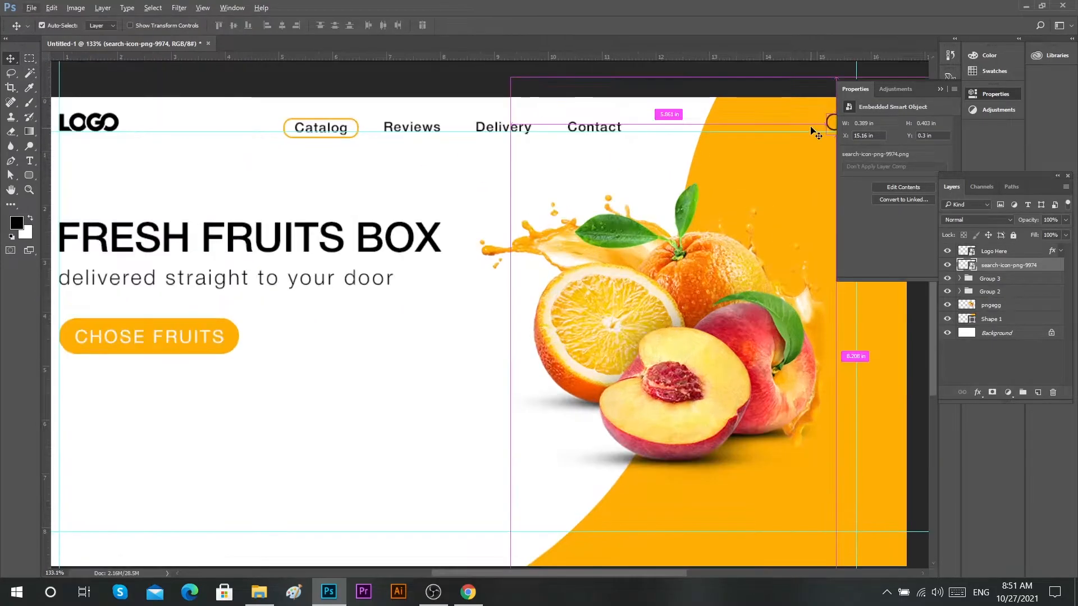
pyautogui.hscroll(3, 815, 135)
pyautogui.scroll(2, 816, 134)
pyautogui.click(995, 94)
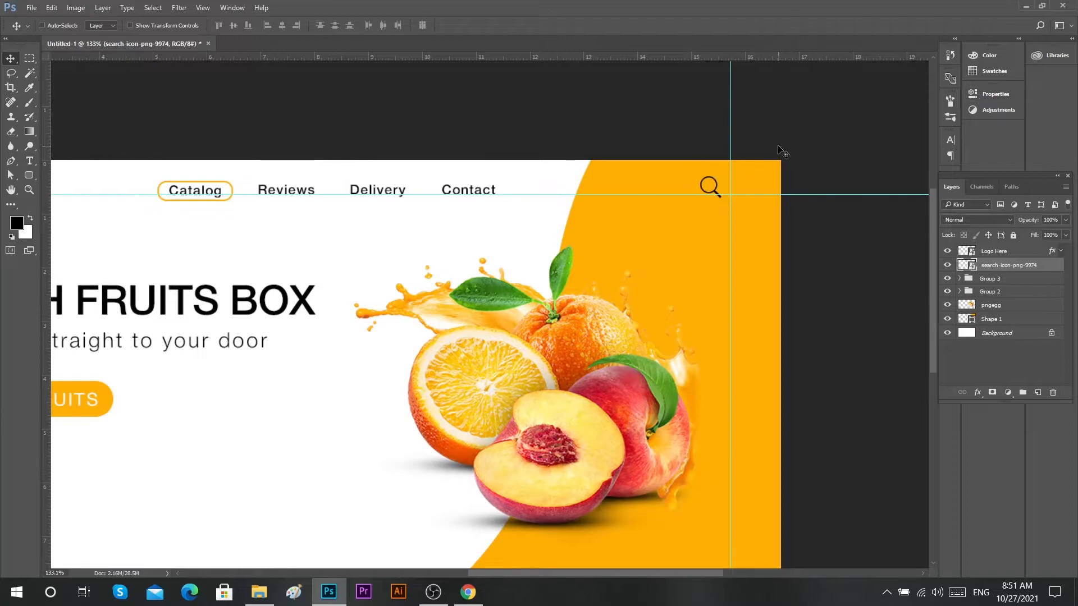
pyautogui.scroll(3, 720, 169)
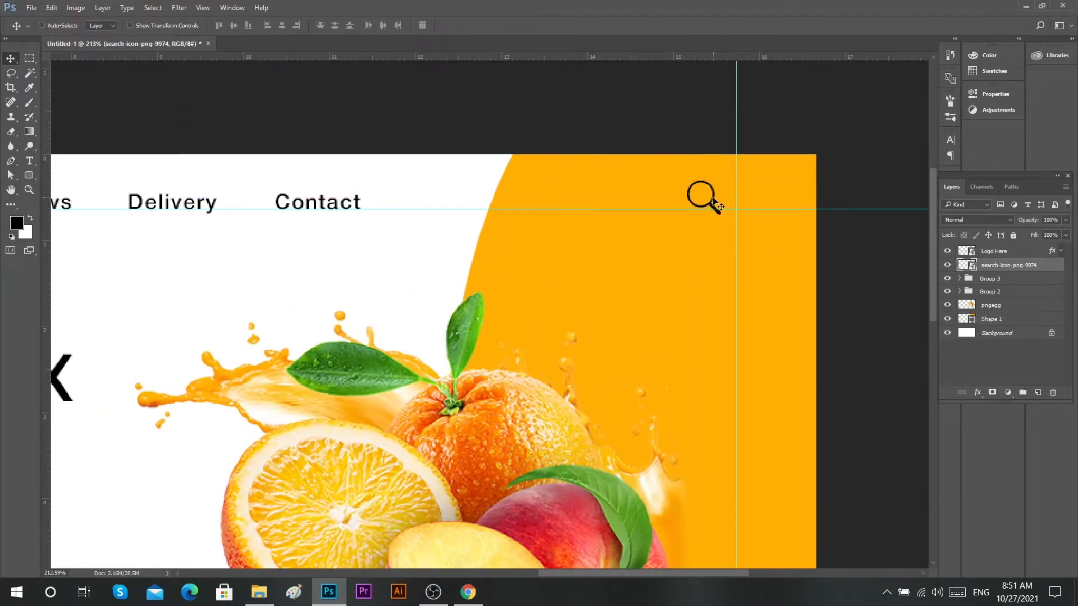
pyautogui.moveTo(720, 207); pyautogui.dragTo(732, 201)
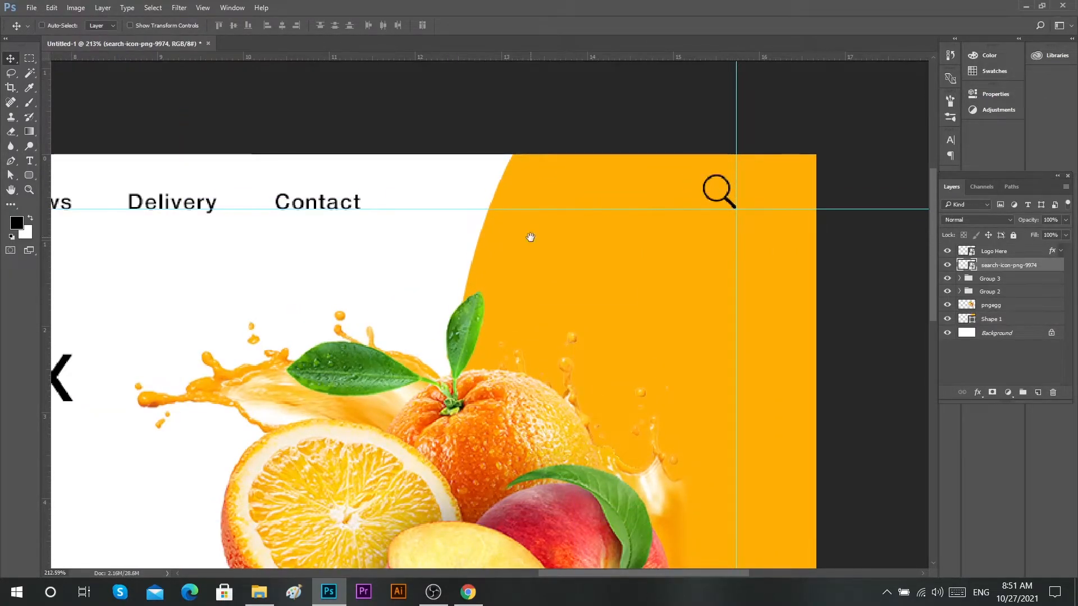
# Scale the search icon down to about 0.31 × 0.32 in and move it back against the upper and right guides.
pyautogui.hotkey('ctrl', '1')
pyautogui.scroll(2, 815, 133)
pyautogui.hotkey('ctrl', 't')
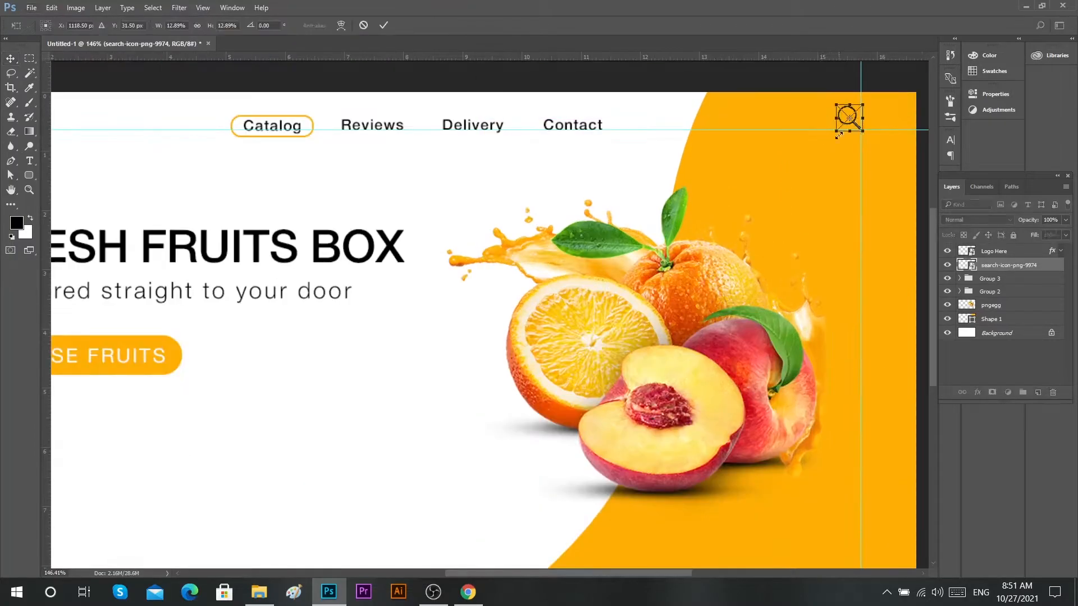
pyautogui.click(383, 24)
pyautogui.scroll(2, 891, 102)
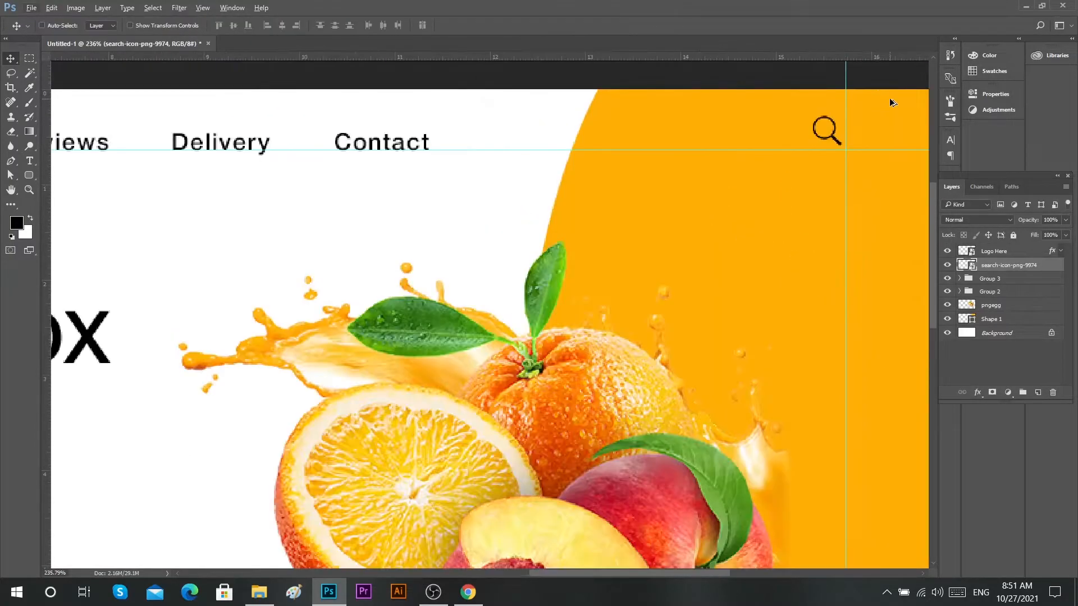
pyautogui.moveTo(832, 130); pyautogui.dragTo(837, 135)
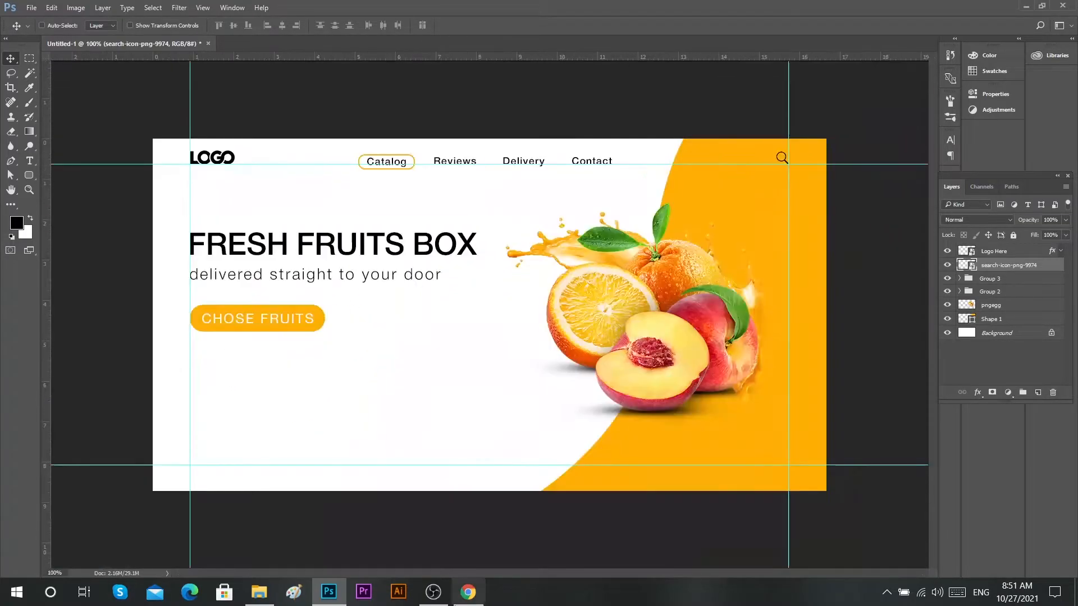
# Place the clipart3335189 hamburger menu icon beside the search icon and scale it down to a similar size.
pyautogui.moveTo(638, 224); pyautogui.dragTo(763, 176)
pyautogui.press('Return')
pyautogui.scroll(5, 834, 140)
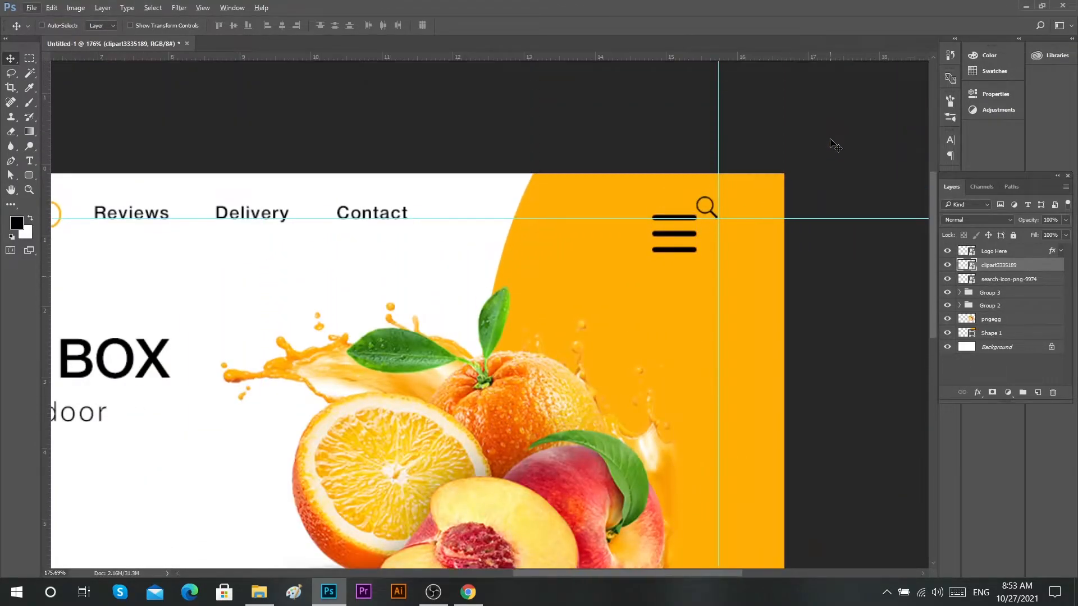
pyautogui.scroll(5, 836, 144)
pyautogui.hotkey('ctrl', 't')
pyautogui.moveTo(469, 368); pyautogui.dragTo(440, 395)
pyautogui.press('Return')
# Position the hamburger icon against the right vertical guide and the search icon to its left, level with each other.
pyautogui.moveTo(416, 446); pyautogui.dragTo(464, 397)
pyautogui.scroll(1, 415, 359)
pyautogui.moveTo(499, 354); pyautogui.dragTo(308, 358)
pyautogui.moveTo(398, 366); pyautogui.dragTo(501, 367)
pyautogui.moveTo(335, 367)
pyautogui.mouseDown()
pyautogui.moveTo(353, 366)
pyautogui.moveTo(342, 367)
pyautogui.mouseUp()
pyautogui.moveTo(341, 368); pyautogui.dragTo(342, 373)
pyautogui.rightClick(408, 372)
pyautogui.click(457, 389)
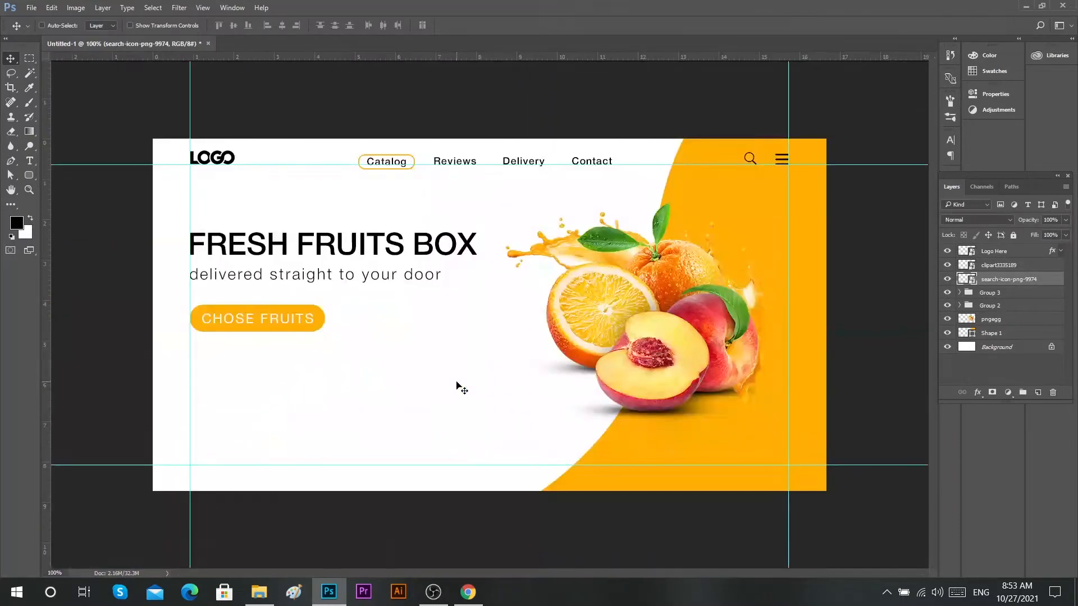
pyautogui.moveTo(752, 162); pyautogui.dragTo(753, 163)
# Create a vertical row of five black 12 × 12 px circles in the left margin, starting at the canvas's vertical center.
pyautogui.click(29, 175)
pyautogui.click(62, 195)
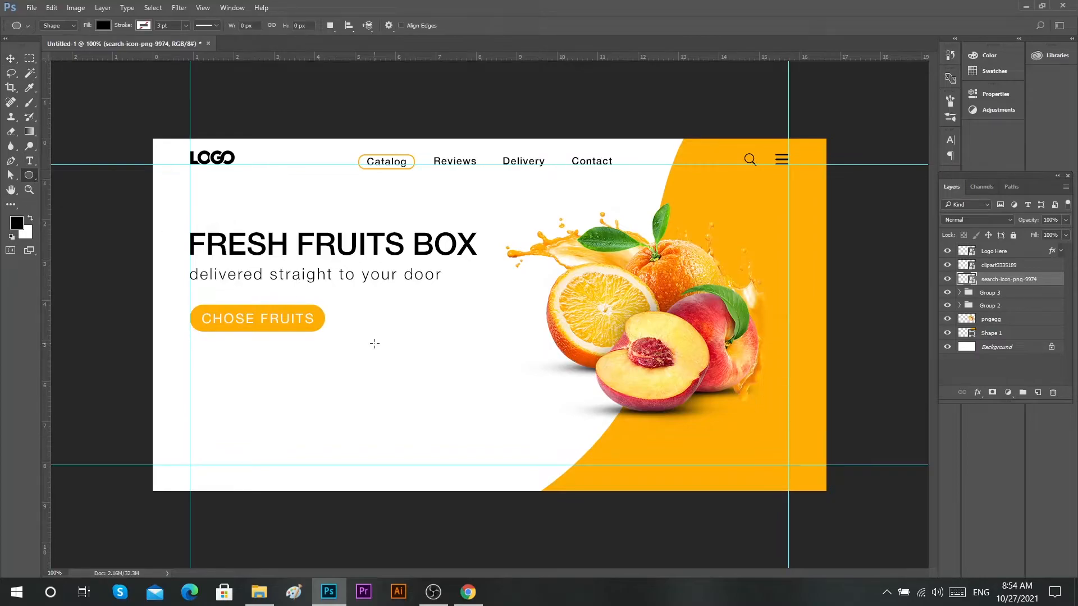
pyautogui.moveTo(374, 343)
pyautogui.mouseDown()
pyautogui.moveTo(315, 310)
pyautogui.moveTo(160, 295)
pyautogui.mouseUp()
pyautogui.press('v')
pyautogui.hotkey('ctrl', 'a')
pyautogui.click(234, 26)
pyautogui.hotkey('ctrl', 'd')
pyautogui.moveTo(164, 316); pyautogui.dragTo(167, 383)
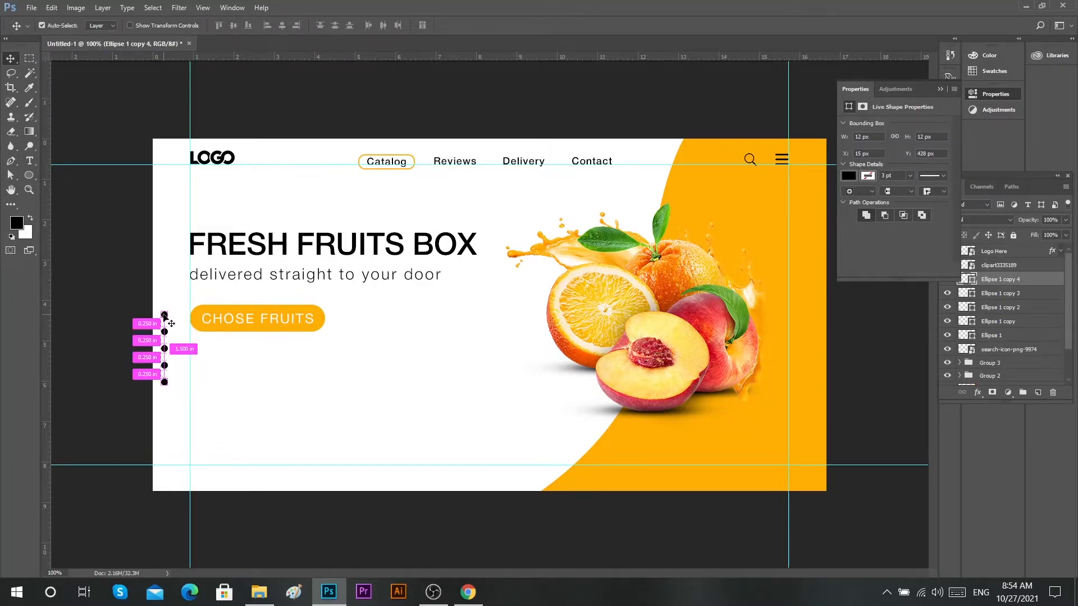
# Change the top circle's fill to the orange ffaf04 sampled from the "CHOSE FRUITS" button.
pyautogui.keyDown('ctrl'); pyautogui.click(163, 315); pyautogui.keyUp('ctrl')
pyautogui.click(31, 176)
pyautogui.click(103, 25)
pyautogui.click(157, 47)
pyautogui.click(259, 310)
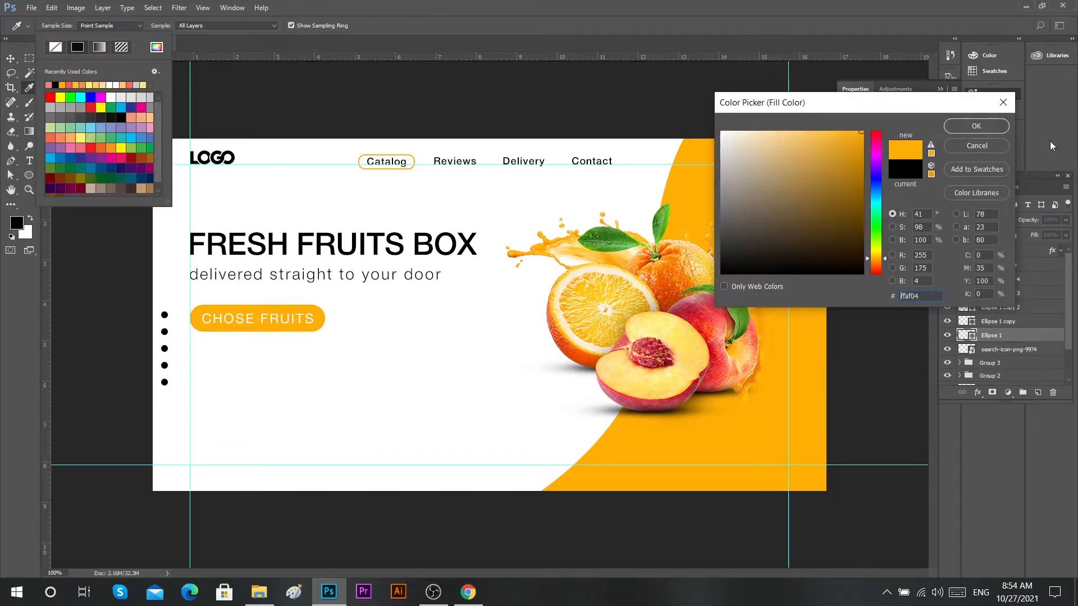
pyautogui.press('Escape')
# Lower the opacity of the bottom three circles progressively so the row fades downward.
pyautogui.click(10, 60)
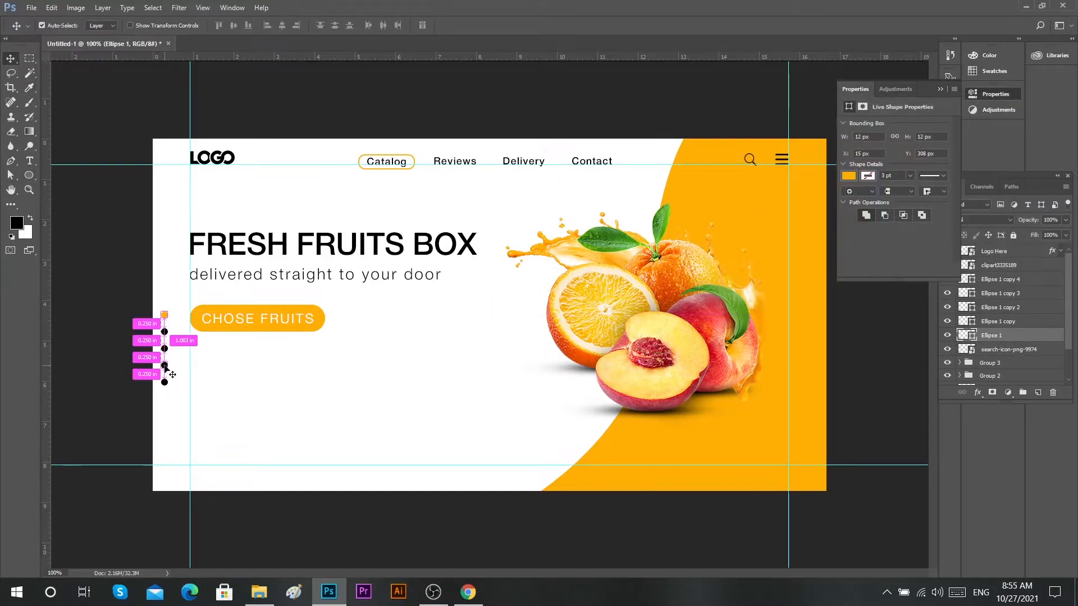
pyautogui.click(166, 383)
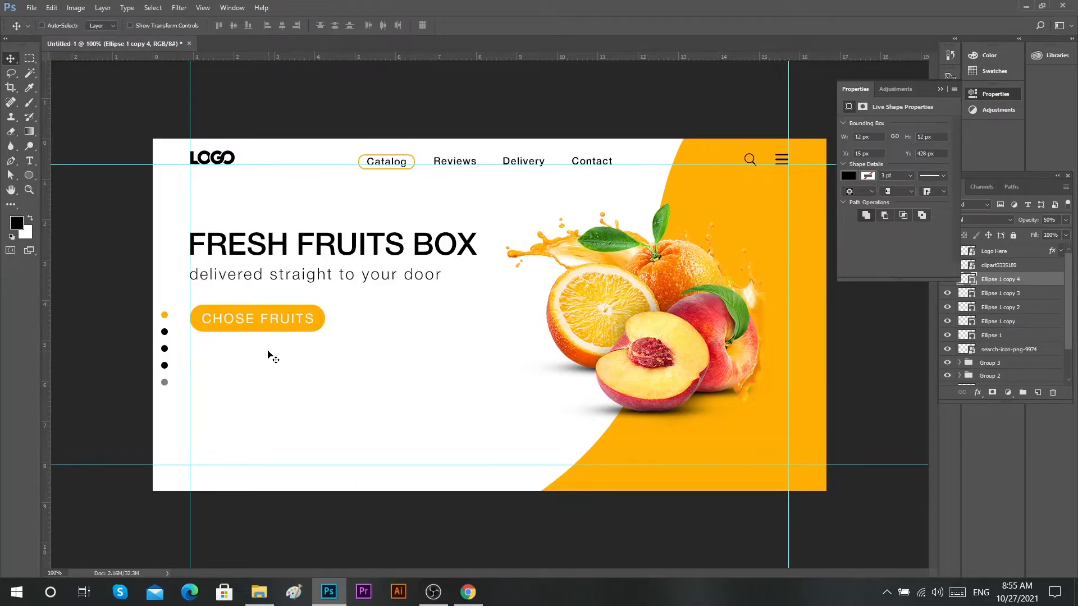
pyautogui.keyDown('ctrl'); pyautogui.click(164, 366); pyautogui.keyUp('ctrl')
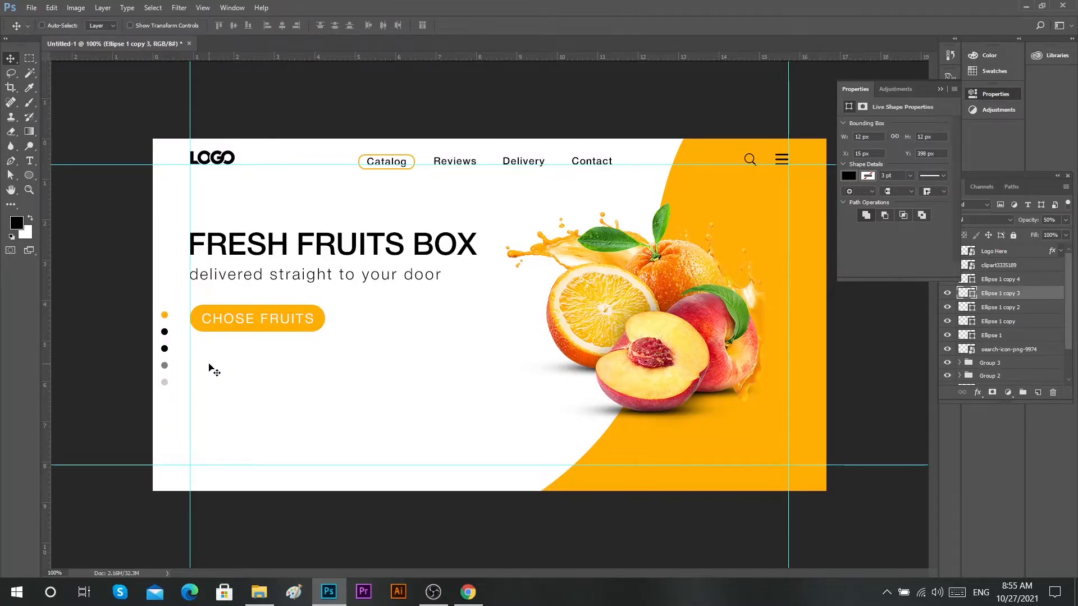
pyautogui.keyDown('ctrl'); pyautogui.click(164, 349); pyautogui.keyUp('ctrl')
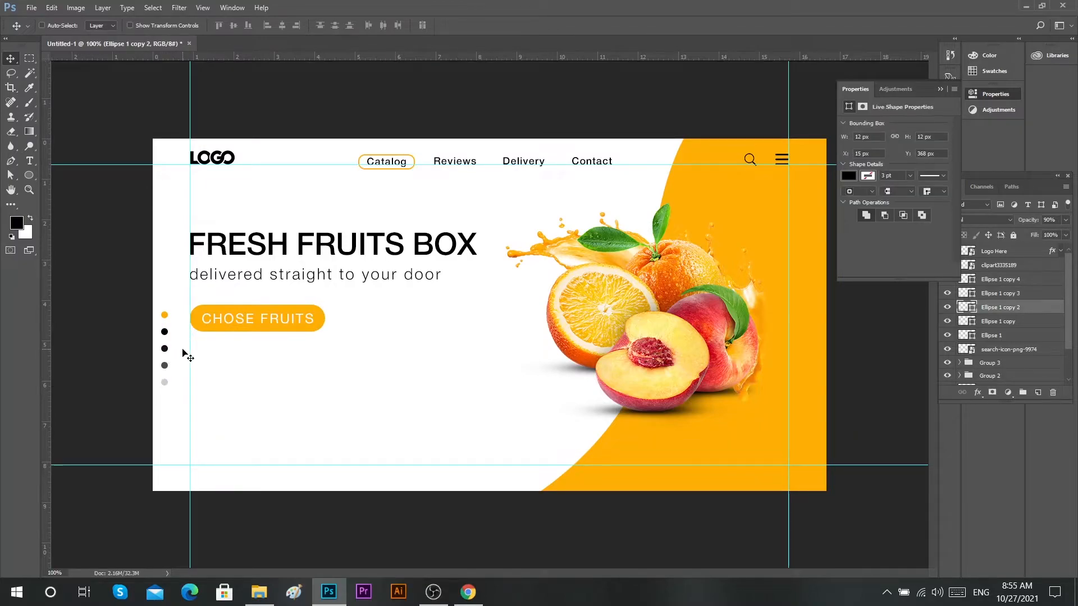
# Group the five circle layers and center the group vertically on the canvas.
pyautogui.click(1002, 337)
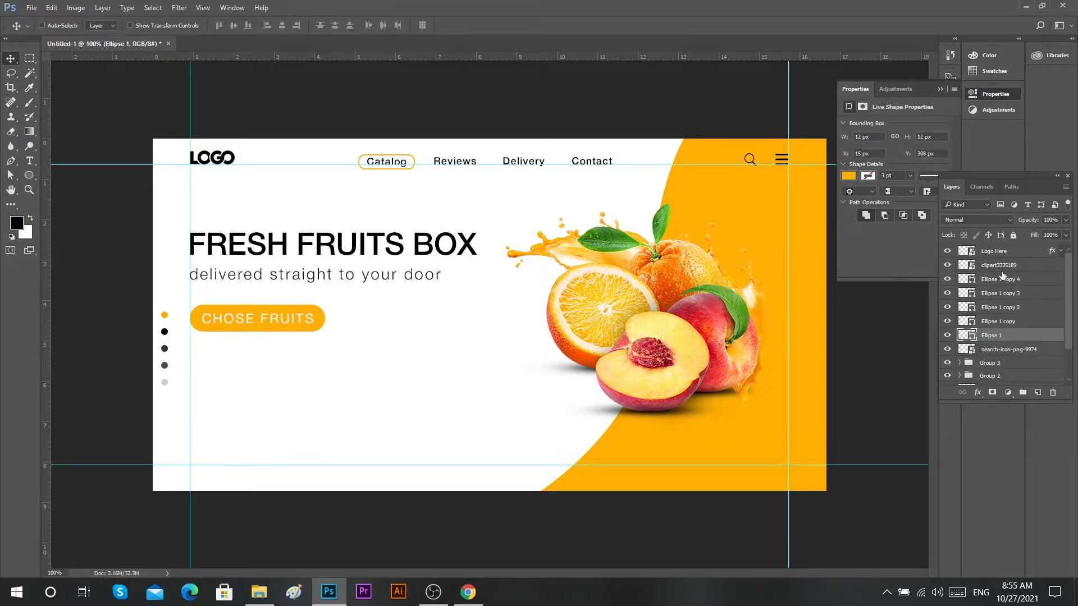
pyautogui.keyDown('shift'); pyautogui.click(991, 279); pyautogui.keyUp('shift')
pyautogui.hotkey('ctrl', 'g')
pyautogui.click(234, 29)
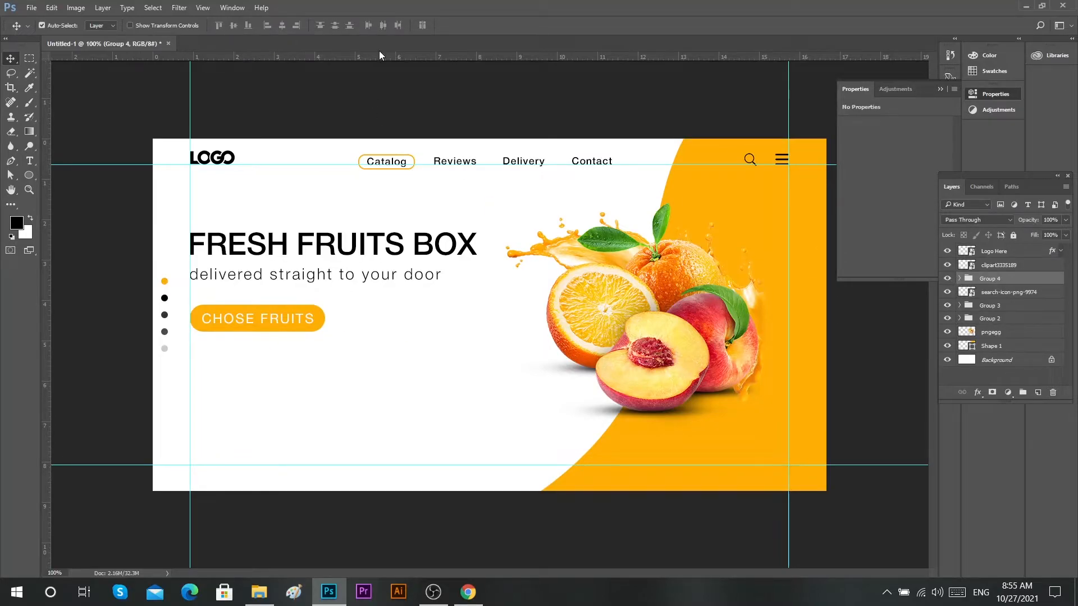
# Scale the circle group down slightly and center it vertically on the canvas again.
pyautogui.hotkey('ctrl', 't')
pyautogui.scroll(3, 157, 274)
pyautogui.moveTo(124, 278); pyautogui.dragTo(120, 284)
pyautogui.click(495, 26)
pyautogui.rightClick(344, 272)
pyautogui.click(369, 294)
pyautogui.hotkey('ctrl', 'a')
pyautogui.click(232, 26)
pyautogui.hotkey('ctrl', 'd')
# Move the search icon layer directly below the hamburger icon layer and group the two icons.
pyautogui.moveTo(995, 293); pyautogui.dragTo(944, 268)
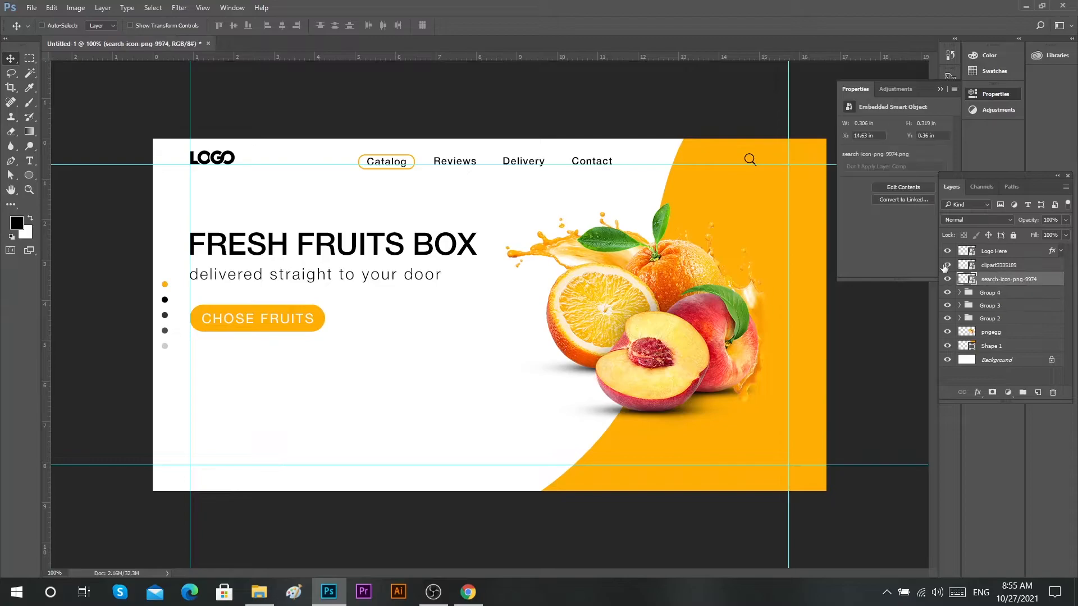
pyautogui.keyDown('shift'); pyautogui.click(977, 265); pyautogui.keyUp('shift')
pyautogui.hotkey('ctrl', 'g')
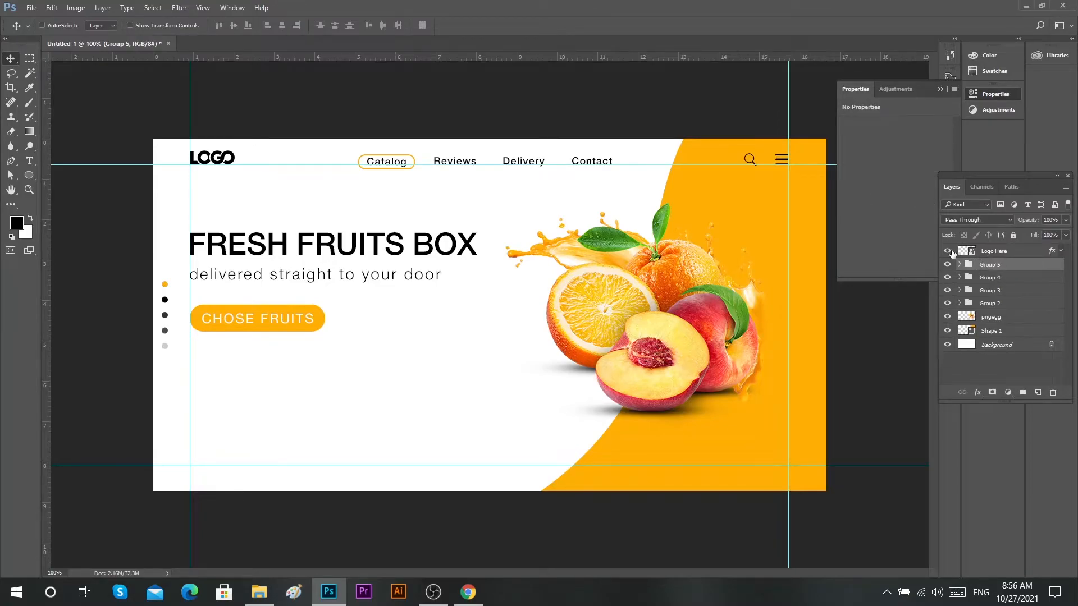
# Move the group with the heading, tagline and button to the right, clear of the left vertical guide.
pyautogui.click(988, 303)
pyautogui.moveTo(352, 256); pyautogui.dragTo(369, 255)
pyautogui.press('ctrl')
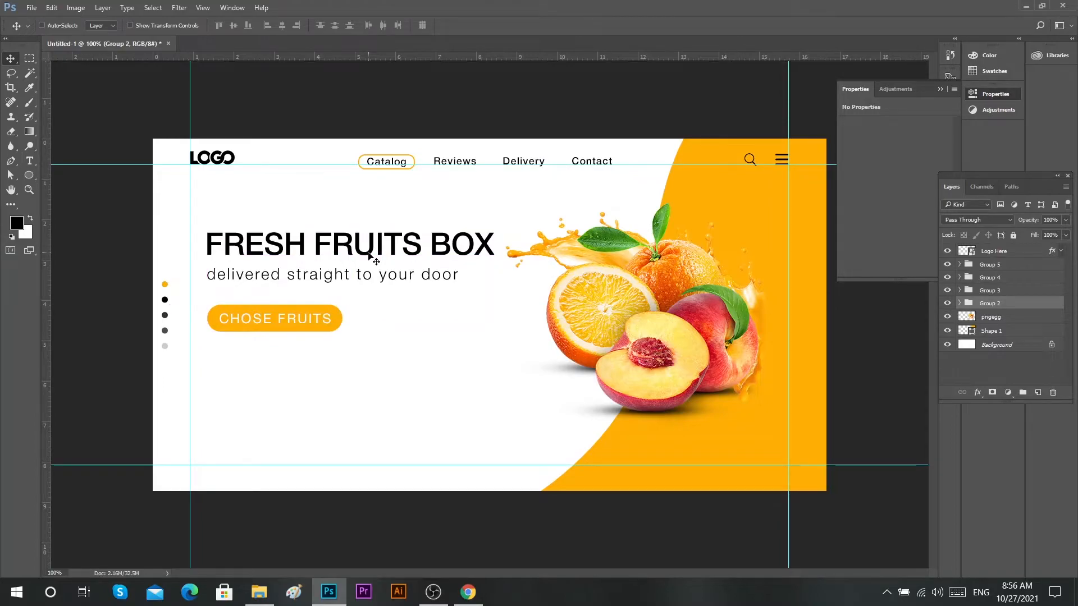
pyautogui.hotkey('ctrl', 'z')
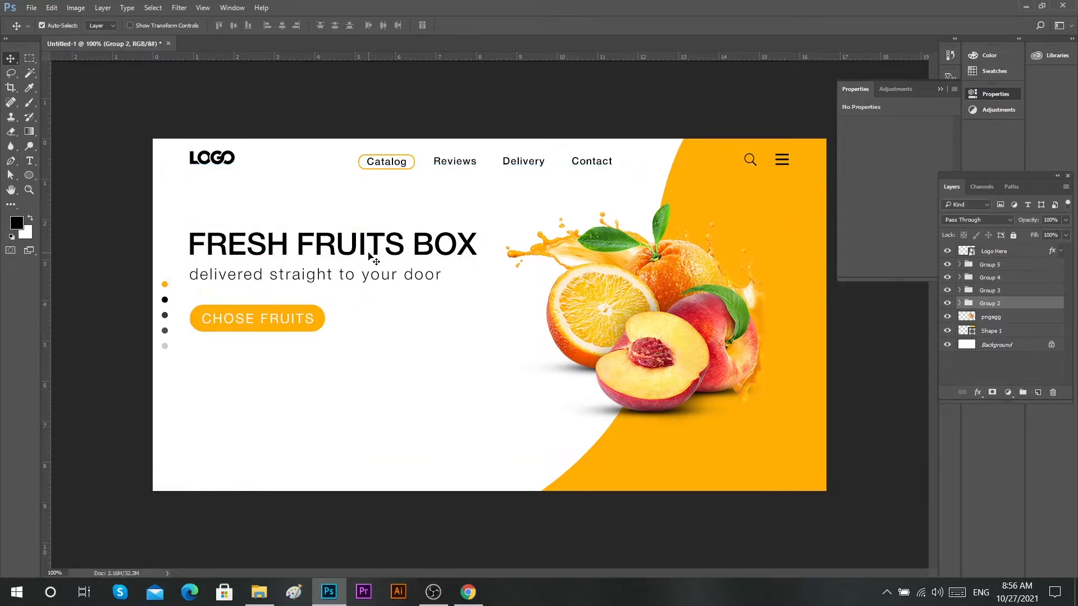
pyautogui.moveTo(320, 260); pyautogui.dragTo(343, 260)
# Move the fruit image slightly down and the heading, tagline and button group slightly up.
pyautogui.keyDown('ctrl'); pyautogui.click(666, 301); pyautogui.keyUp('ctrl')
pyautogui.moveTo(668, 304)
pyautogui.mouseDown()
pyautogui.moveTo(669, 322)
pyautogui.moveTo(662, 315)
pyautogui.mouseUp()
pyautogui.click(983, 304)
pyautogui.moveTo(472, 242)
pyautogui.mouseDown()
pyautogui.moveTo(462, 243)
pyautogui.moveTo(470, 234)
pyautogui.mouseUp()
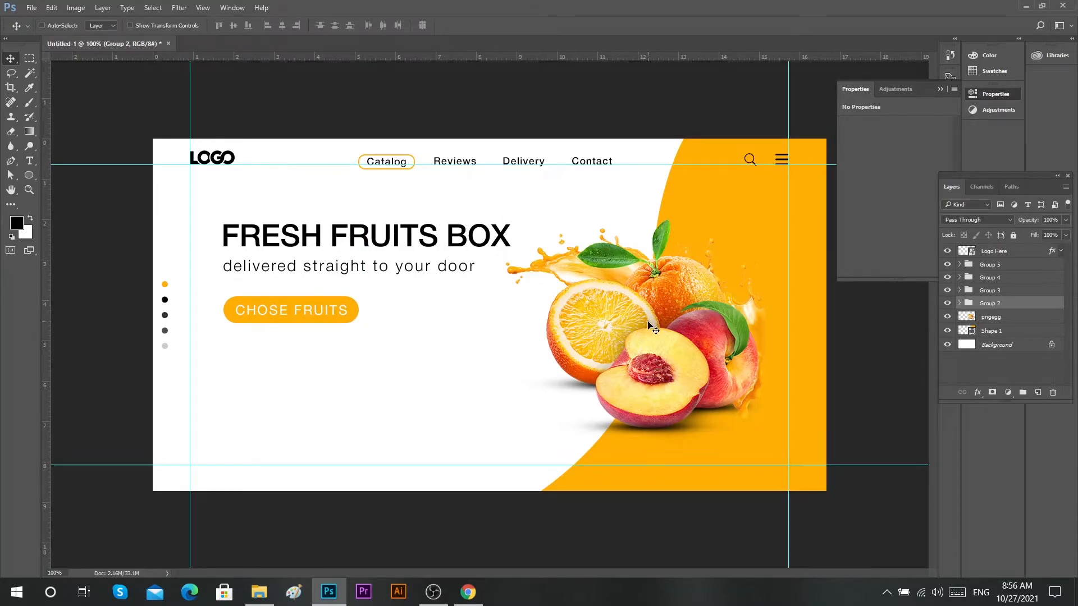
# Duplicate the orange button shape, place the copy below the fruit image just above the bottom guide, and fill it white.
pyautogui.keyDown('ctrl'); pyautogui.click(340, 324); pyautogui.keyUp('ctrl')
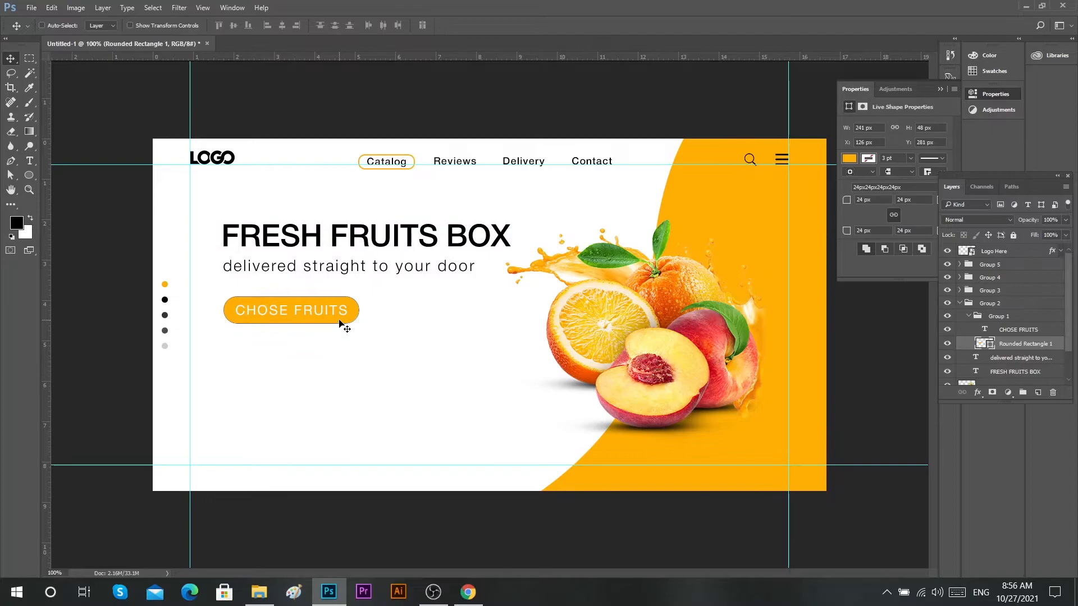
pyautogui.keyDown('alt'); pyautogui.moveTo(341, 323); pyautogui.dragTo(621, 465); pyautogui.keyUp('alt')
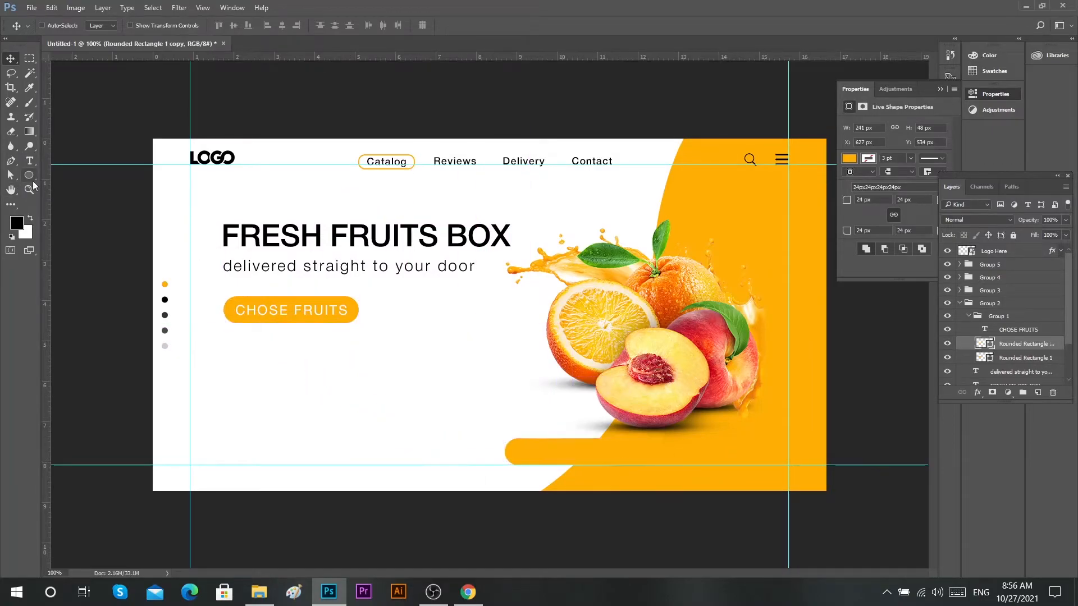
pyautogui.press('u')
pyautogui.click(103, 25)
pyautogui.click(156, 48)
pyautogui.moveTo(744, 154); pyautogui.dragTo(621, 105)
pyautogui.click(976, 125)
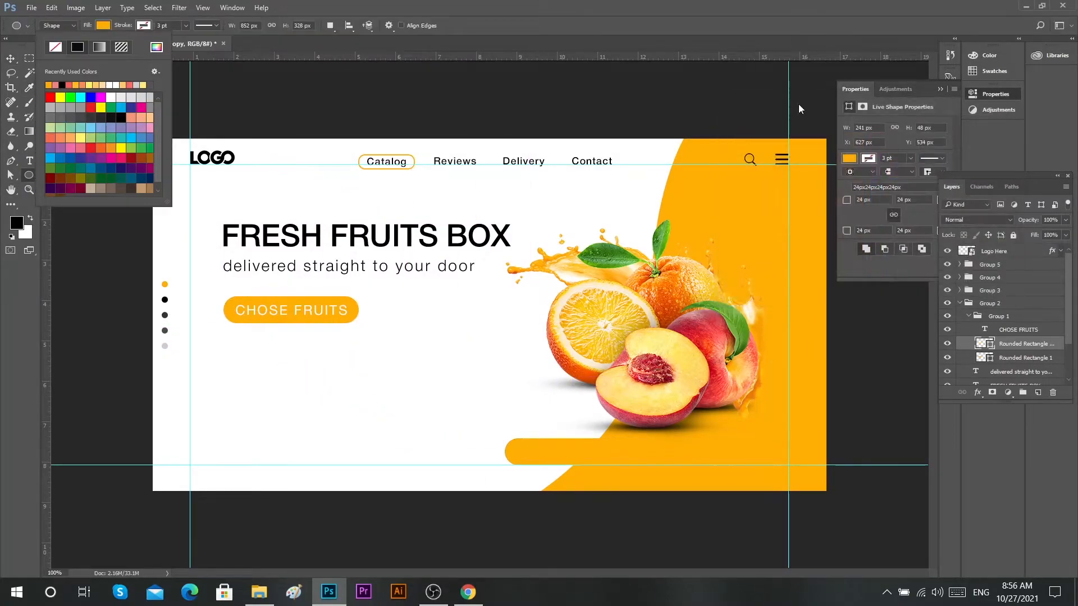
pyautogui.click(11, 58)
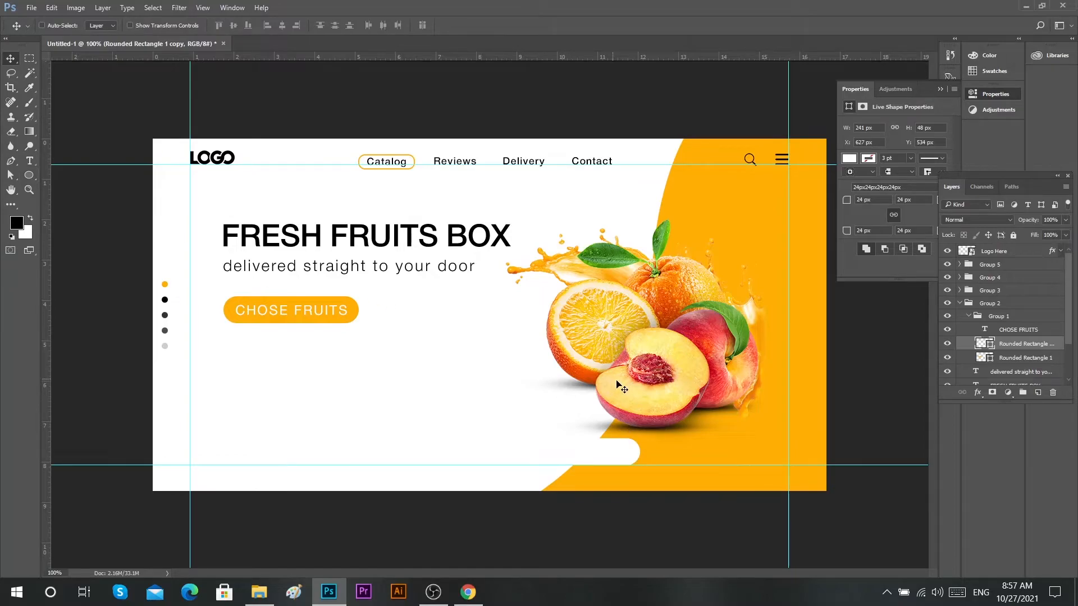
# Position the white pill below the peach half, straddling the curved edge of the orange background at X 733 px.
pyautogui.moveTo(613, 450); pyautogui.dragTo(710, 456)
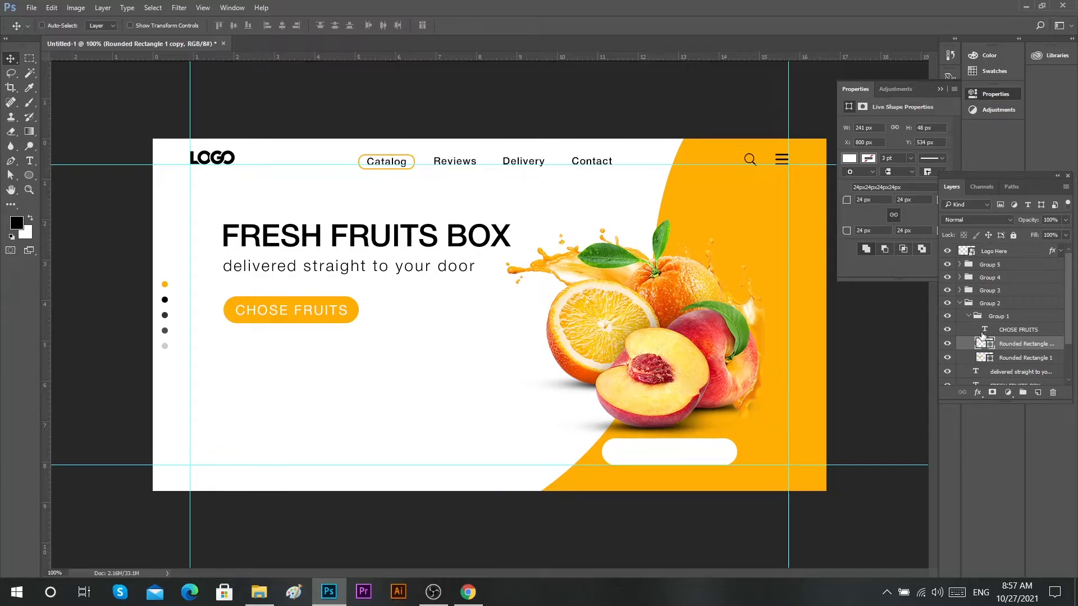
pyautogui.scroll(-3, 983, 335)
pyautogui.click(281, 25)
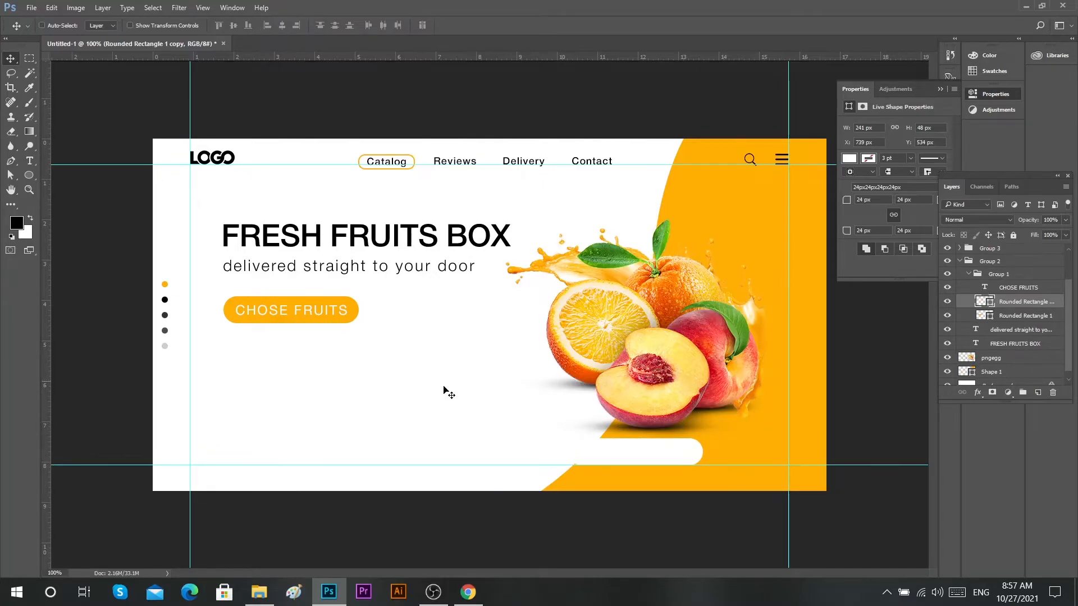
pyautogui.scroll(4, 599, 457)
pyautogui.moveTo(618, 488); pyautogui.dragTo(614, 487)
pyautogui.scroll(-4, 676, 493)
# Add a black text layer reading "Fruits" in the white area beside the fruit image.
pyautogui.press('t')
pyautogui.hotkey('alt', 't')
pyautogui.press('Escape')
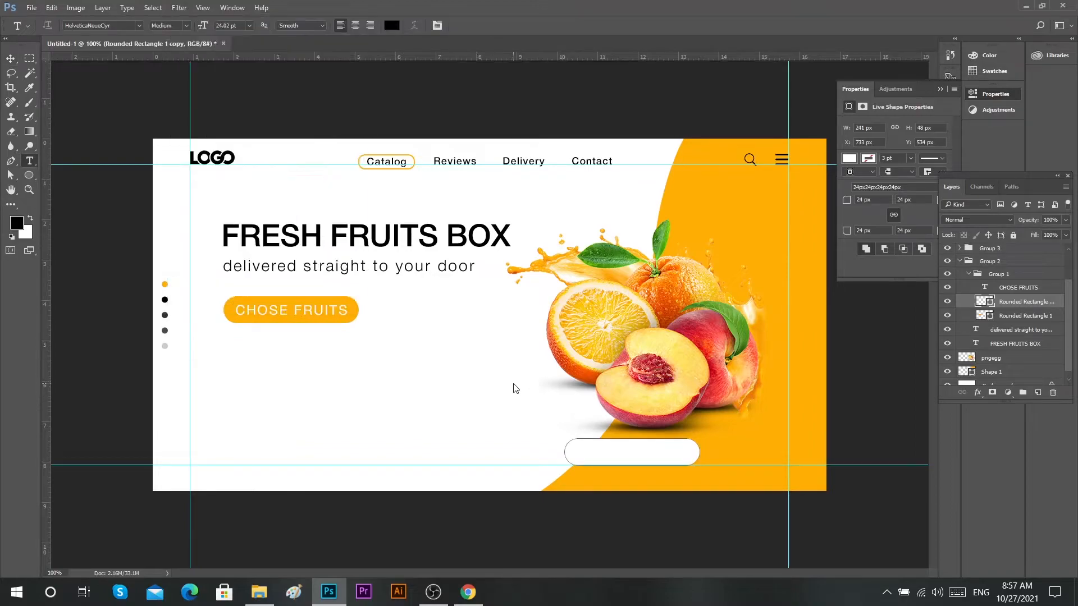
pyautogui.click(513, 382)
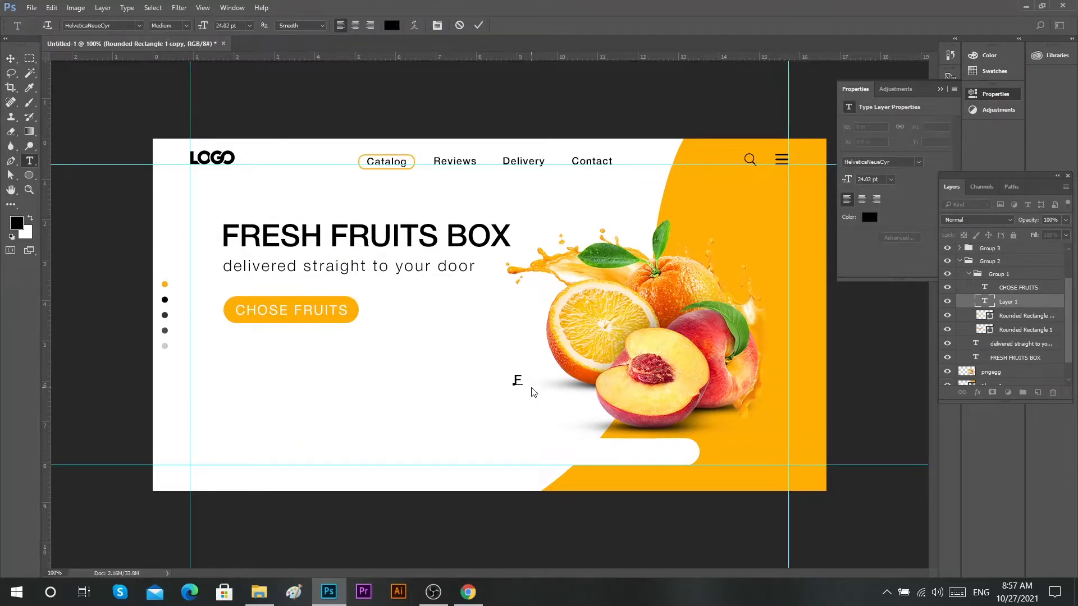
pyautogui.click(477, 26)
pyautogui.press('v')
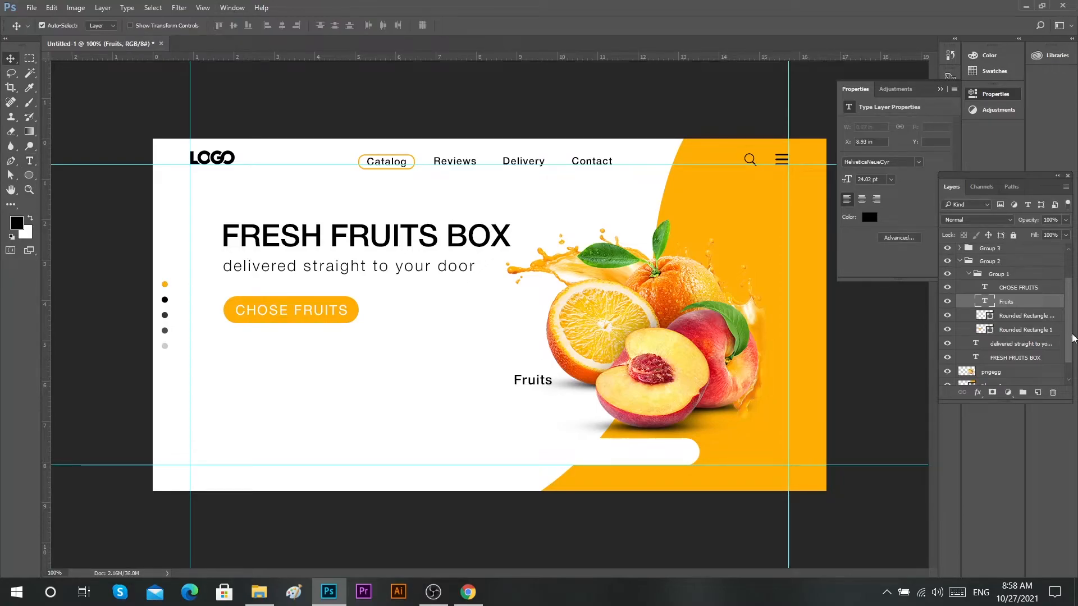
# Align the "Fruits" text vertically with the white pill and place it near the pill's left end.
pyautogui.keyDown('ctrl'); pyautogui.click(982, 317); pyautogui.keyUp('ctrl')
pyautogui.click(233, 25)
pyautogui.click(283, 25)
pyautogui.hotkey('ctrl', 'd')
pyautogui.moveTo(629, 449); pyautogui.dragTo(583, 448)
# Set the "Fruits" text size to 16 pt and nudge it slightly up inside the white pill.
pyautogui.doubleClick(589, 451)
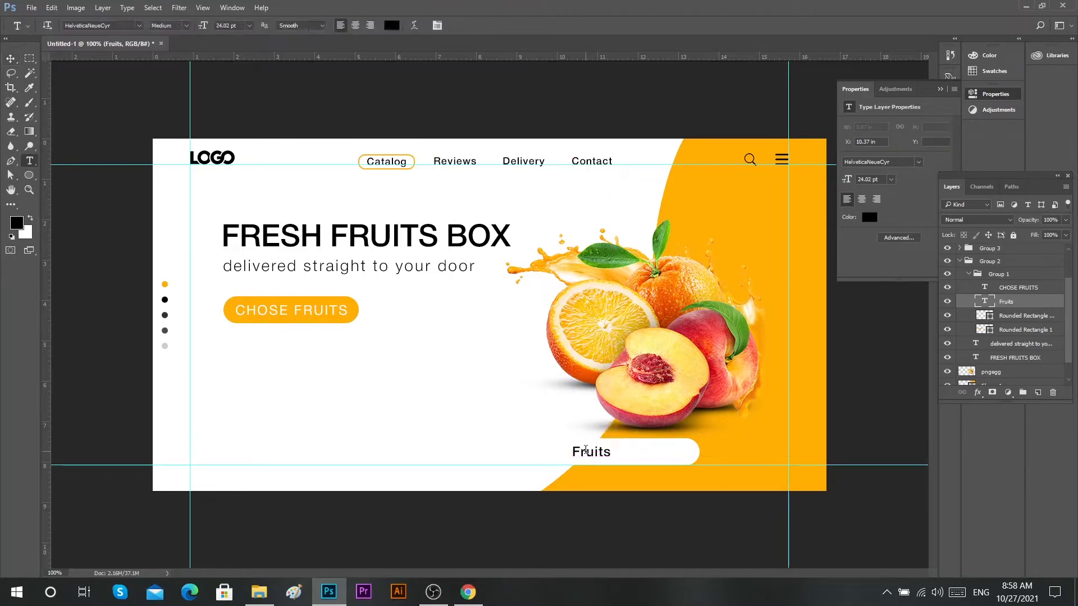
pyautogui.write('16')
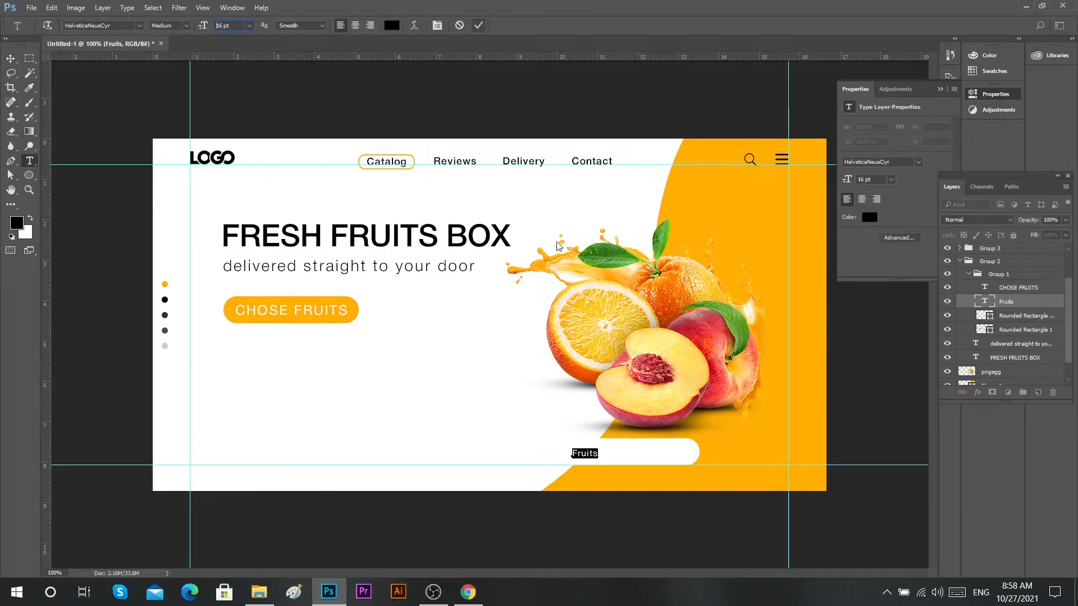
pyautogui.click(479, 26)
pyautogui.scroll(2, 590, 443)
pyautogui.scroll(-1, 624, 482)
pyautogui.scroll(2, 626, 479)
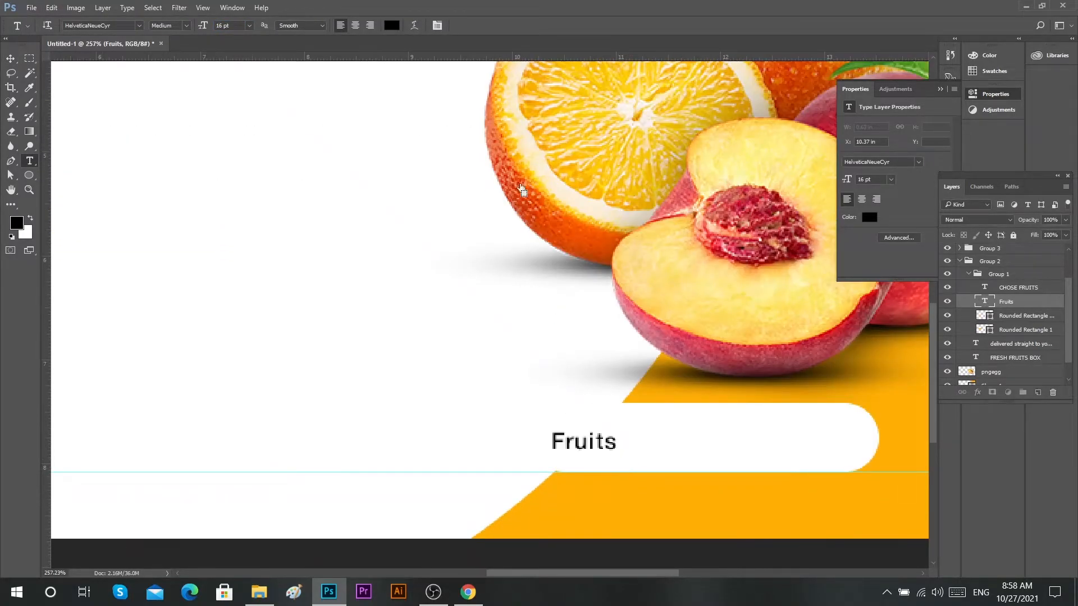
pyautogui.press('v')
pyautogui.press('Up')
pyautogui.press('Up')
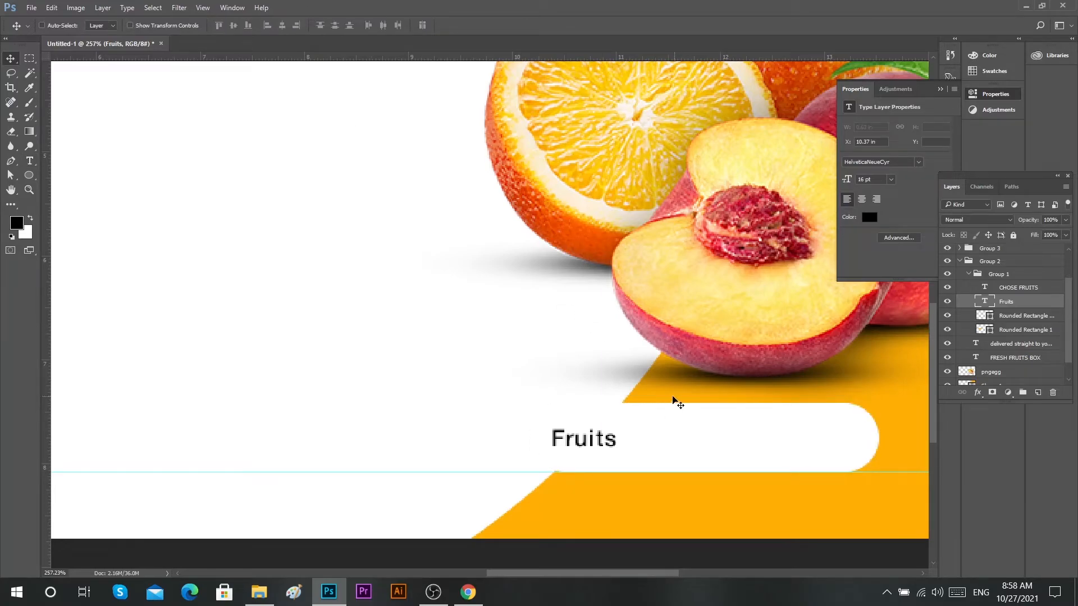
# Duplicate the "Fruits" text to its right and change the copy to "<".
pyautogui.press('ctrl')
pyautogui.moveTo(589, 444); pyautogui.dragTo(677, 443)
pyautogui.press('t')
pyautogui.click(673, 442)
pyautogui.doubleClick(683, 436)
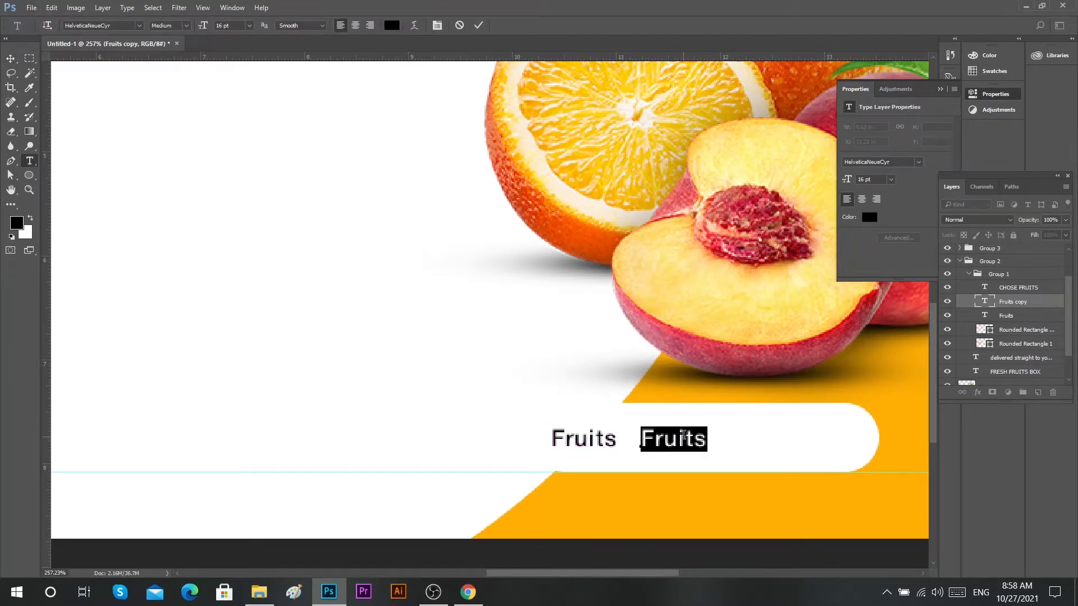
pyautogui.write('<')
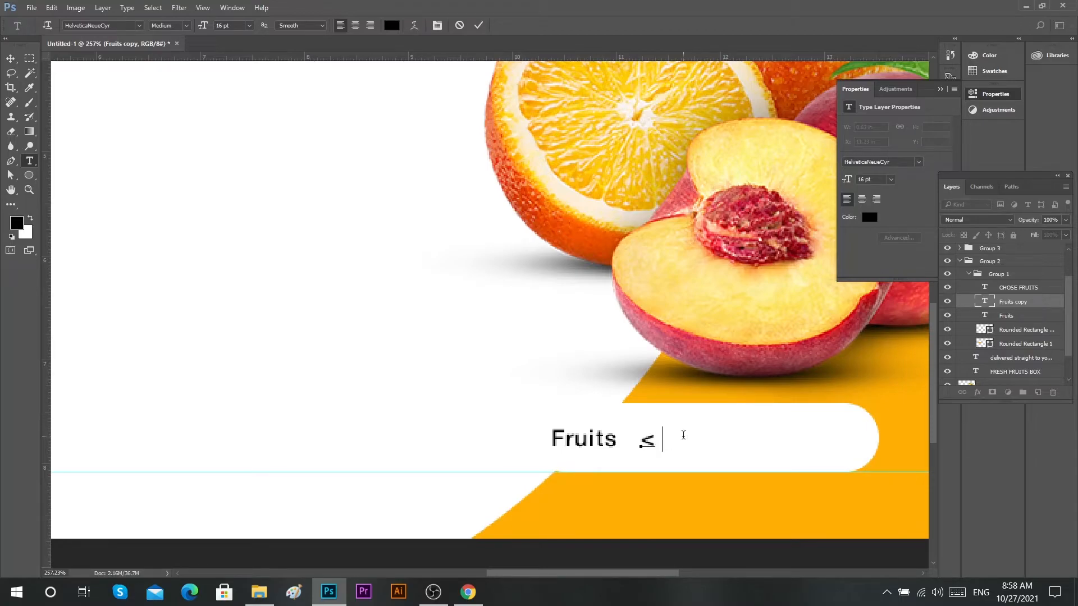
pyautogui.click(482, 25)
# Duplicate the "<" arrow to the right and flip the copy horizontally to form ">".
pyautogui.press('v')
pyautogui.moveTo(649, 443); pyautogui.dragTo(687, 443)
pyautogui.hotkey('ctrl', 't')
pyautogui.rightClick(703, 433)
pyautogui.click(741, 411)
pyautogui.click(496, 27)
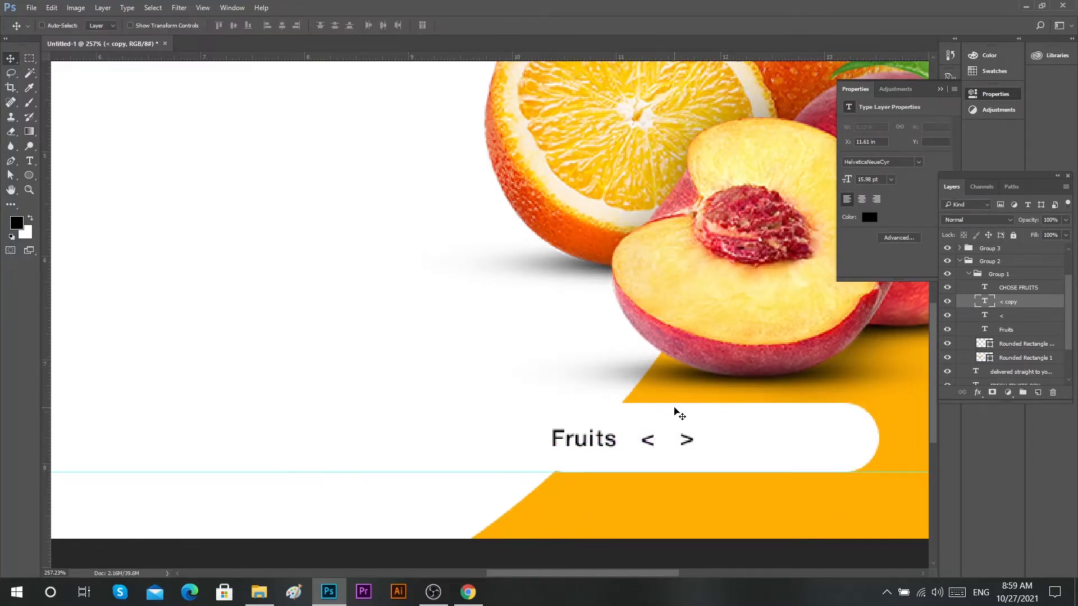
# Draw a circle about 18 px wide beside the ">" arrow and give it no fill.
pyautogui.click(29, 175)
pyautogui.moveTo(688, 411); pyautogui.dragTo(712, 436)
pyautogui.click(102, 25)
pyautogui.click(96, 46)
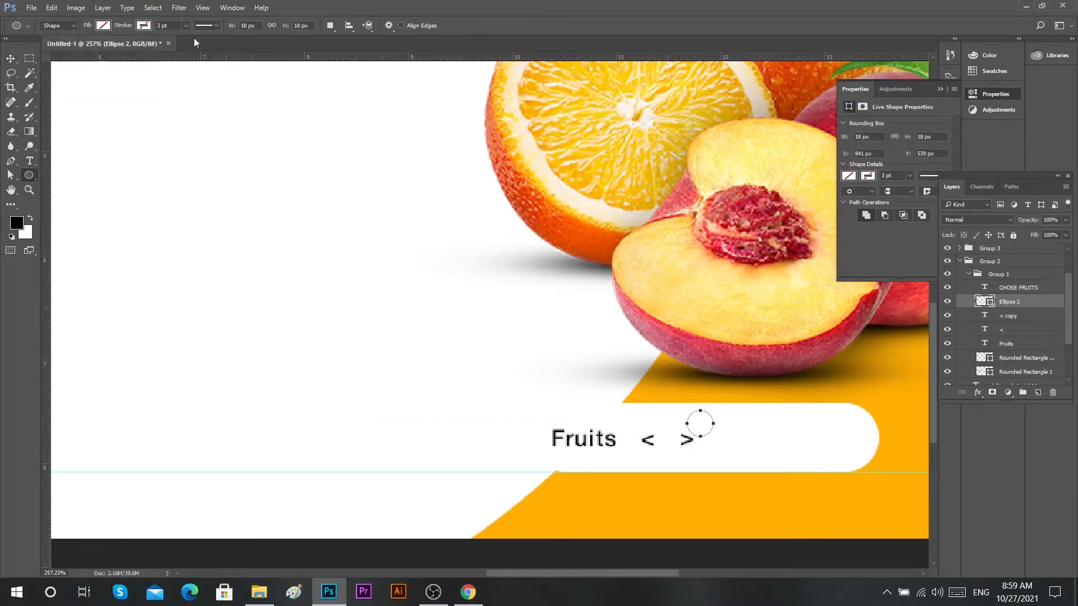
# Give the circle a black (000000) stroke with a width of 1 pt.
pyautogui.click(144, 26)
pyautogui.click(197, 46)
pyautogui.write('000000')
pyautogui.click(975, 127)
pyautogui.press('v')
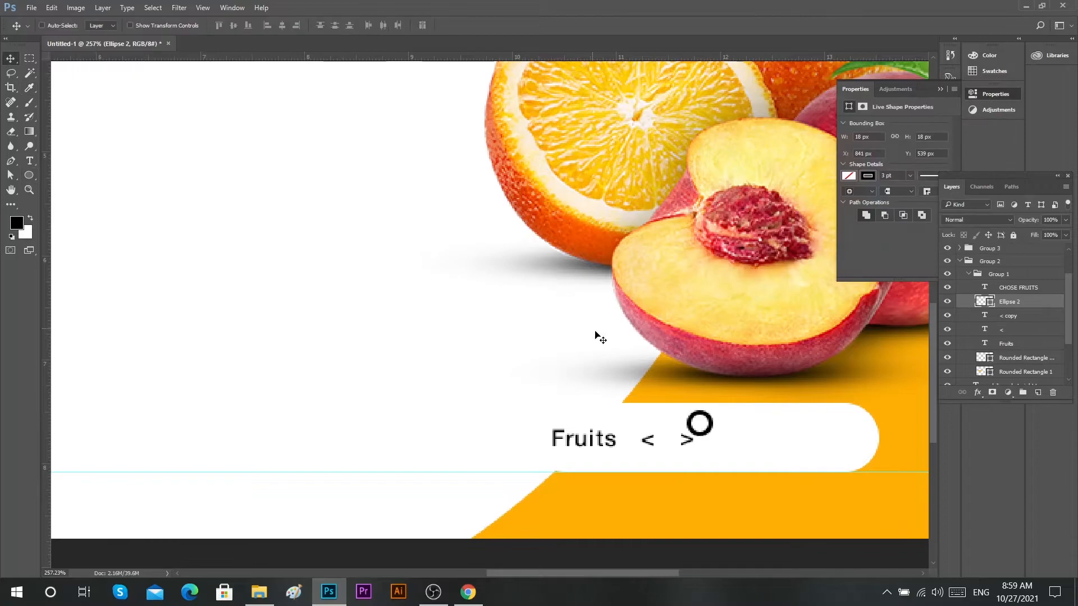
pyautogui.write('up 1')
pyautogui.press('Return')
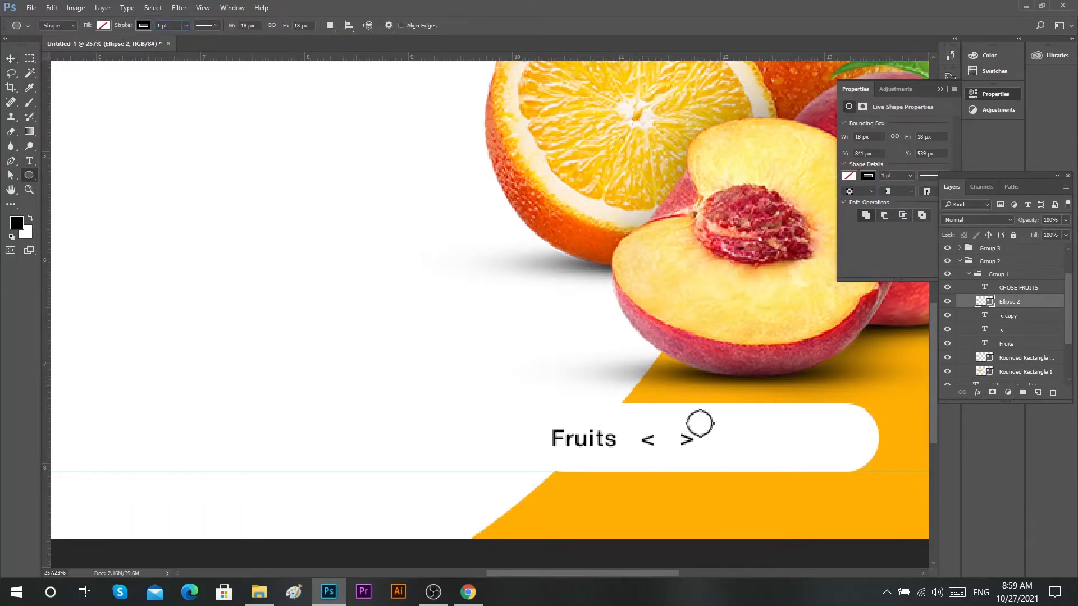
# Move the outlined circle between the "<" and ">" arrows in the white pill.
pyautogui.click(10, 57)
pyautogui.moveTo(698, 424); pyautogui.dragTo(667, 439)
pyautogui.scroll(4, 684, 465)
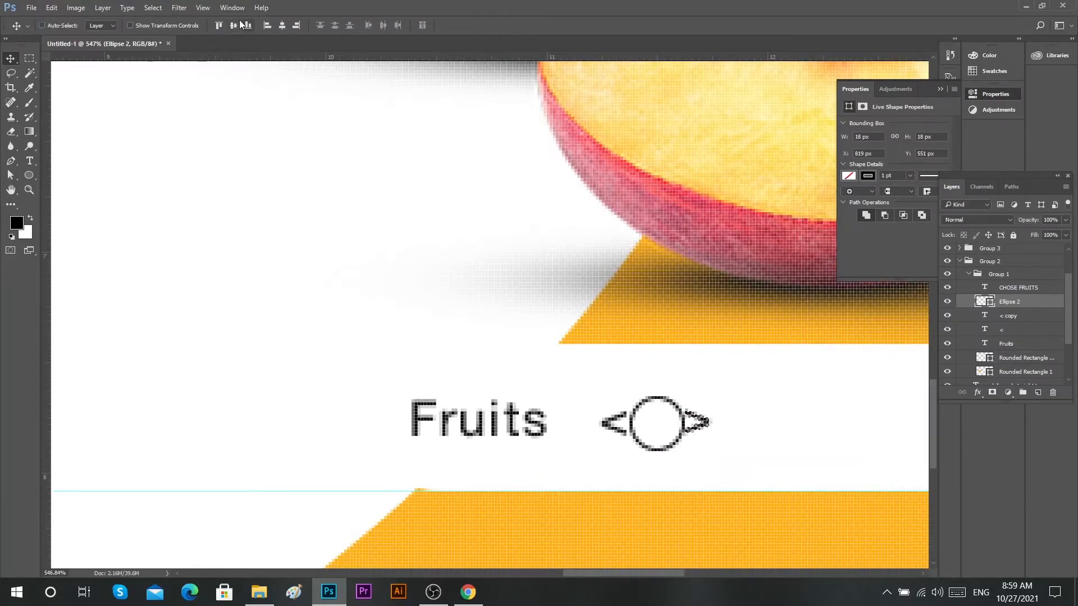
pyautogui.click(41, 25)
pyautogui.scroll(2, 672, 386)
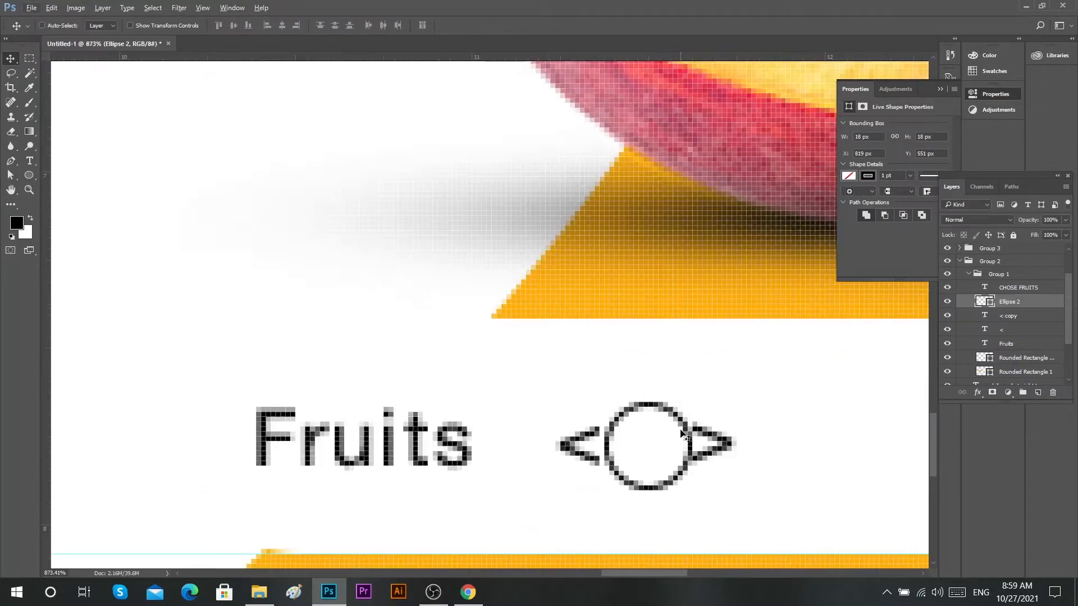
# Adjust the positions of the circle and both arrows so they sit evenly spaced without touching.
pyautogui.moveTo(720, 447)
pyautogui.mouseDown()
pyautogui.moveTo(746, 445)
pyautogui.moveTo(703, 455)
pyautogui.mouseUp()
pyautogui.rightClick(627, 386)
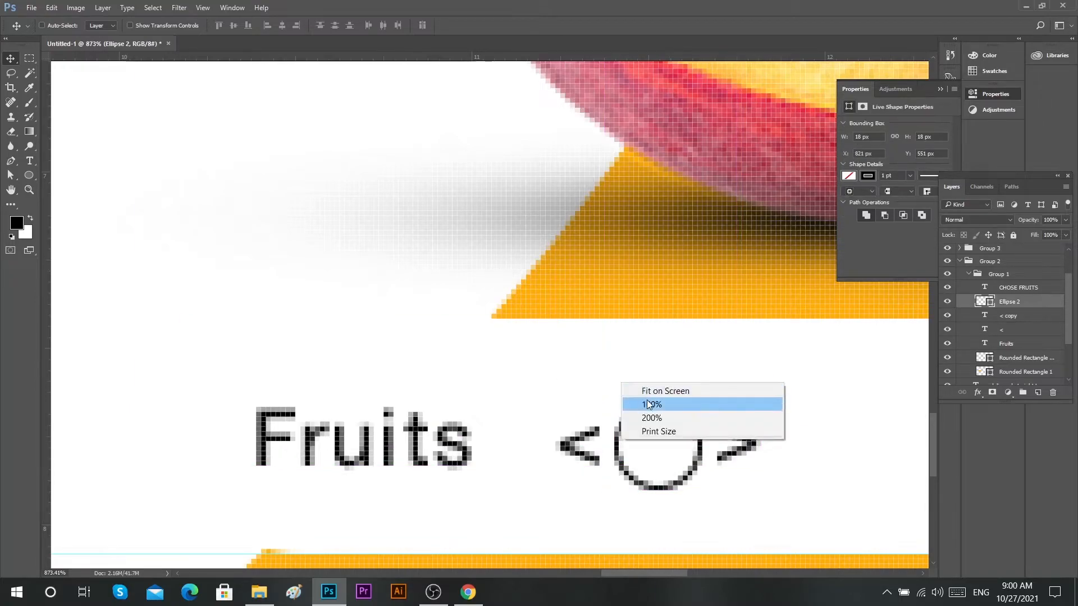
pyautogui.click(687, 403)
pyautogui.scroll(4, 675, 465)
pyautogui.moveTo(690, 505); pyautogui.dragTo(663, 491)
pyautogui.keyDown('ctrl'); pyautogui.click(674, 504); pyautogui.keyUp('ctrl')
pyautogui.scroll(2, 670, 500)
pyautogui.scroll(2, 676, 513)
pyautogui.moveTo(574, 487); pyautogui.dragTo(569, 485)
pyautogui.hotkey('ctrl', '1')
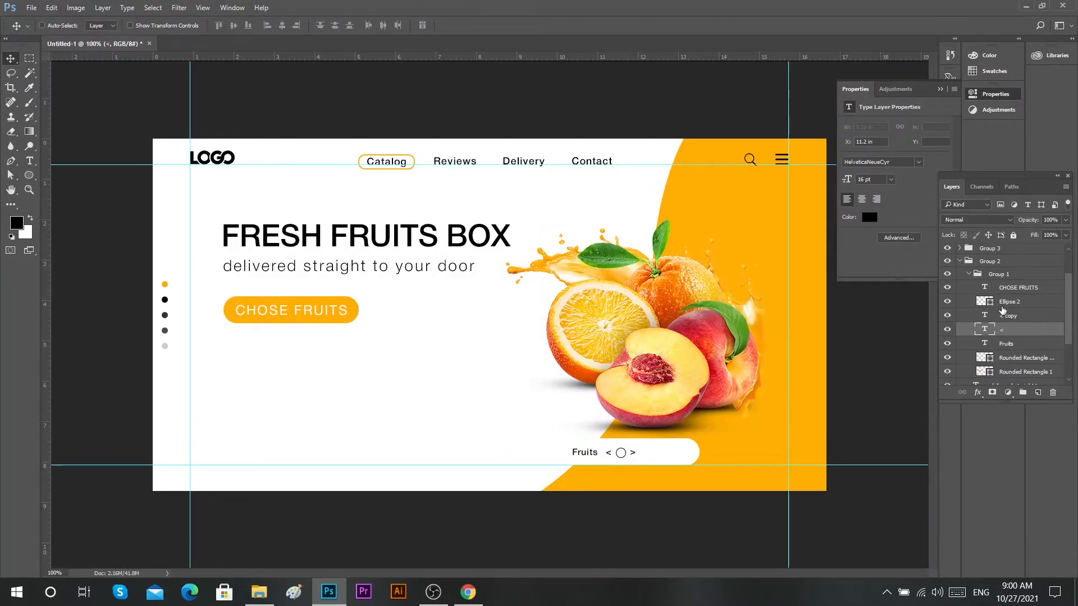
# Group the circle, both arrows and the "Fruits" text, and center the group vertically in the white pill.
pyautogui.click(991, 308)
pyautogui.keyDown('shift'); pyautogui.click(997, 343); pyautogui.keyUp('shift')
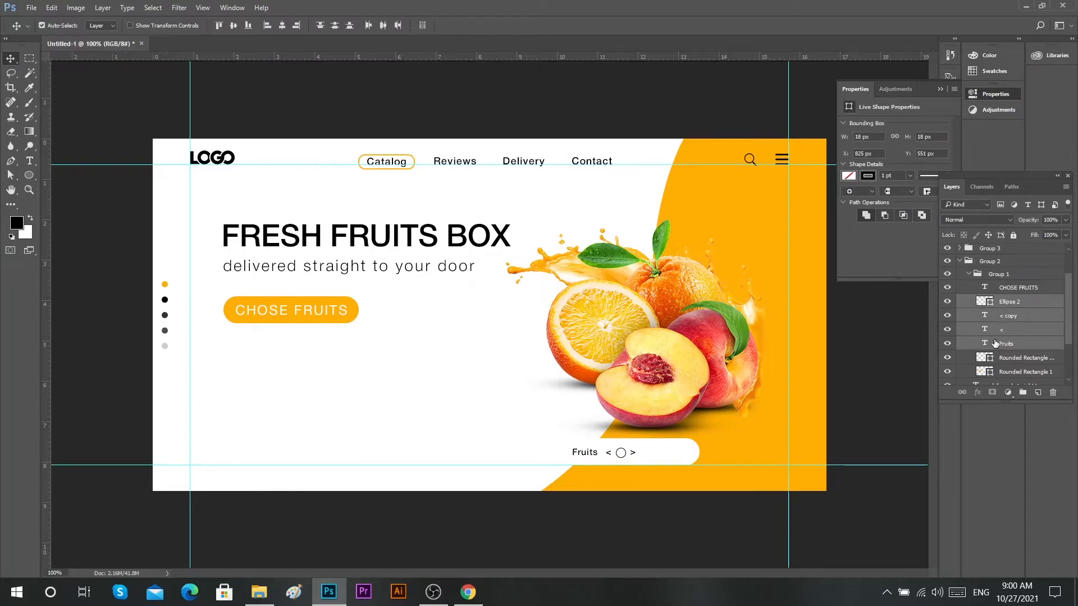
pyautogui.hotkey('ctrl', 'g')
pyautogui.click(237, 25)
pyautogui.hotkey('ctrl', 'd')
# Duplicate the ">" arrow toward the right end of the white pill and change the copy to "$".
pyautogui.scroll(12, 652, 466)
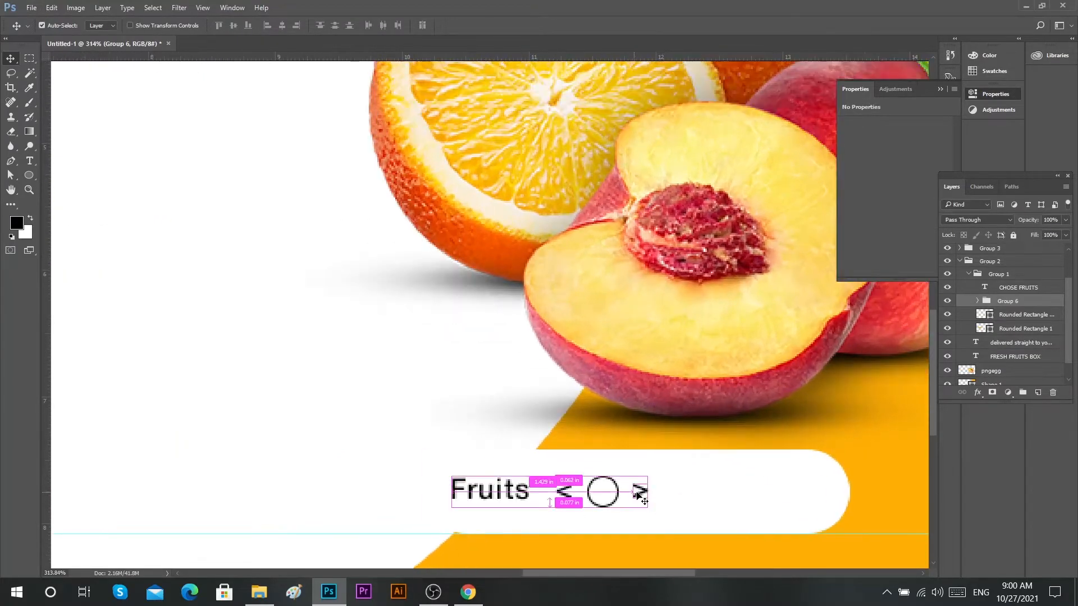
pyautogui.keyDown('ctrl'); pyautogui.click(640, 496); pyautogui.keyUp('ctrl')
pyautogui.moveTo(640, 493); pyautogui.dragTo(745, 490)
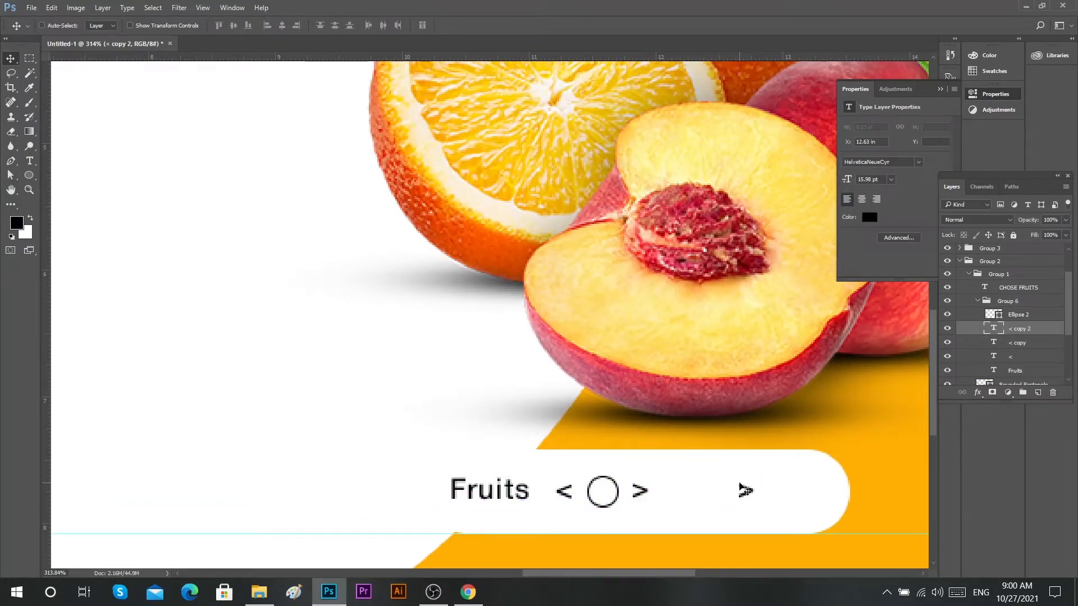
pyautogui.doubleClick(746, 491)
pyautogui.write('$')
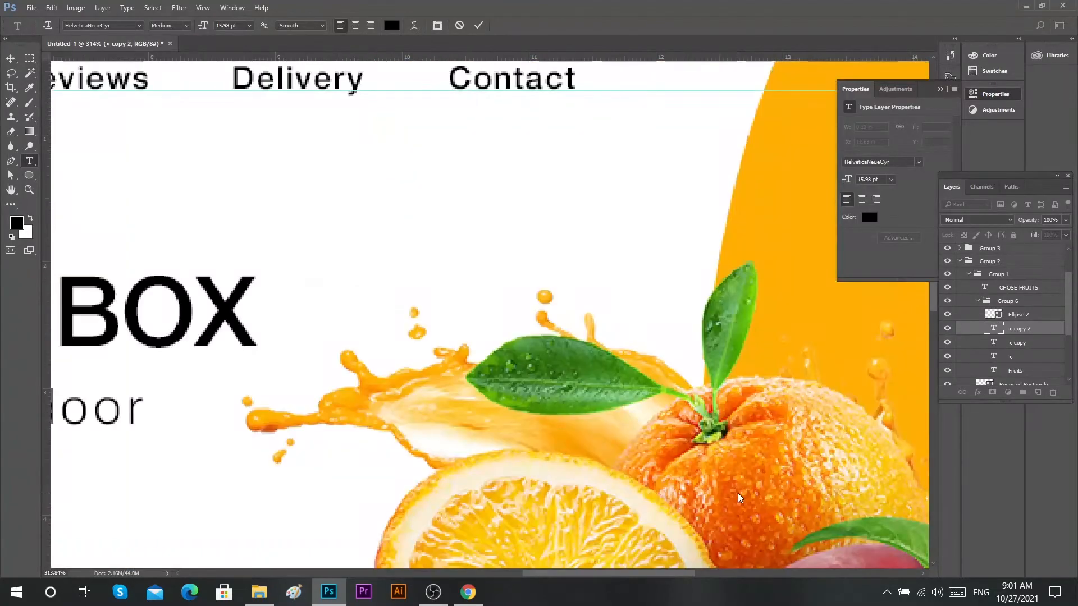
pyautogui.write('2')
pyautogui.hotkey('ctrl', 'Return')
pyautogui.press('v')
# Duplicate the "$" text to its right and change the copy to "2".
pyautogui.moveTo(749, 493); pyautogui.dragTo(773, 493)
pyautogui.doubleClick(771, 492)
pyautogui.write('2')
pyautogui.hotkey('ctrl', 'Return')
pyautogui.press('v')
# Flip the mirrored "2" horizontally so it reads correctly, with a small gap after the "$" sign.
pyautogui.hotkey('ctrl', 't')
pyautogui.rightClick(783, 482)
pyautogui.click(831, 443)
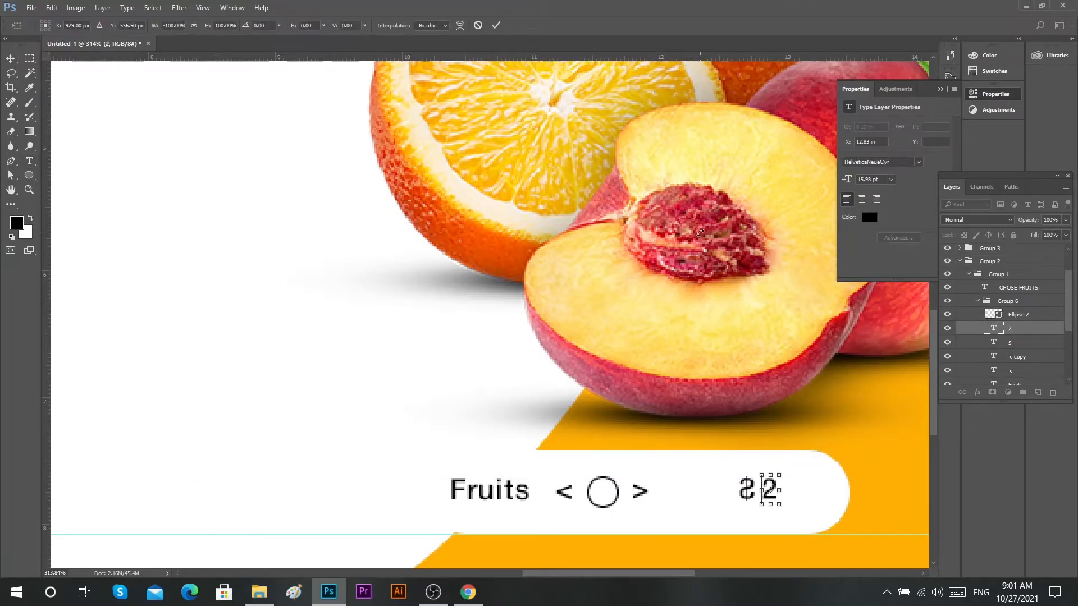
pyautogui.click(495, 25)
pyautogui.press('t')
pyautogui.click(788, 493)
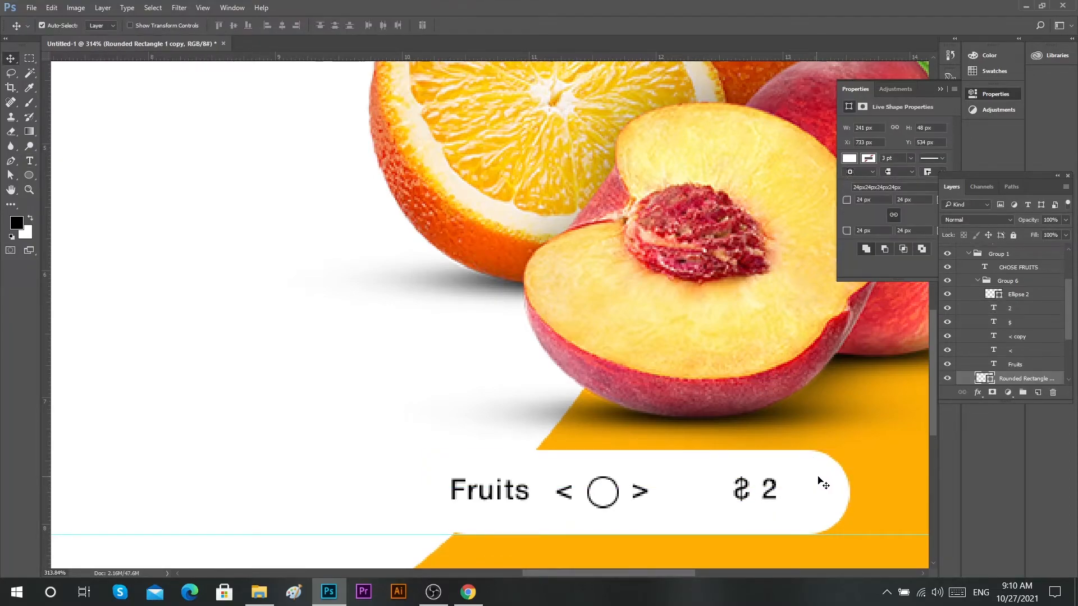
pyautogui.hotkey('ctrl', 't')
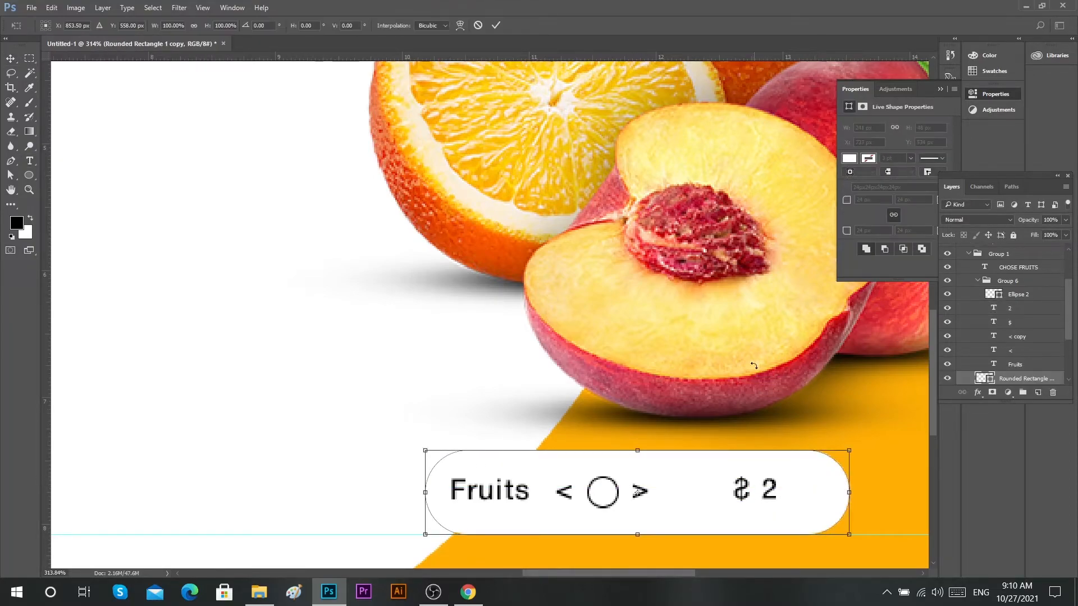
pyautogui.moveTo(849, 493); pyautogui.dragTo(779, 492)
pyautogui.hotkey('ctrl', 'z')
pyautogui.click(483, 26)
# Shorten the white pill from its right side to a width of 199 px.
pyautogui.hotkey('ctrl', 't')
pyautogui.moveTo(848, 495); pyautogui.dragTo(775, 499)
pyautogui.click(496, 25)
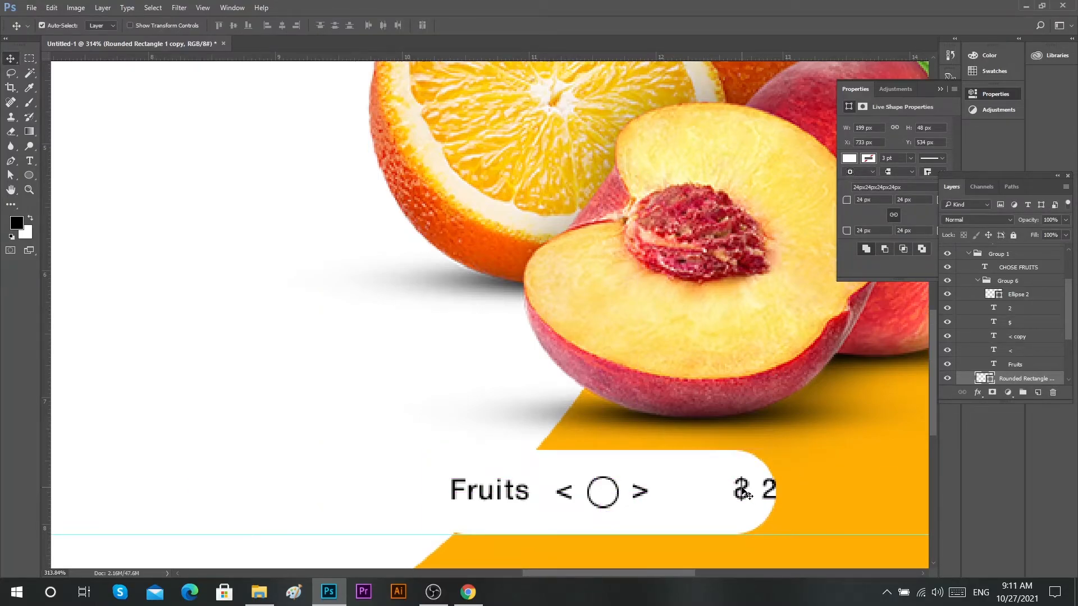
# Move the "$" and "2" texts together to the left so they fit inside the shortened pill.
pyautogui.click(1010, 326)
pyautogui.click(1002, 312)
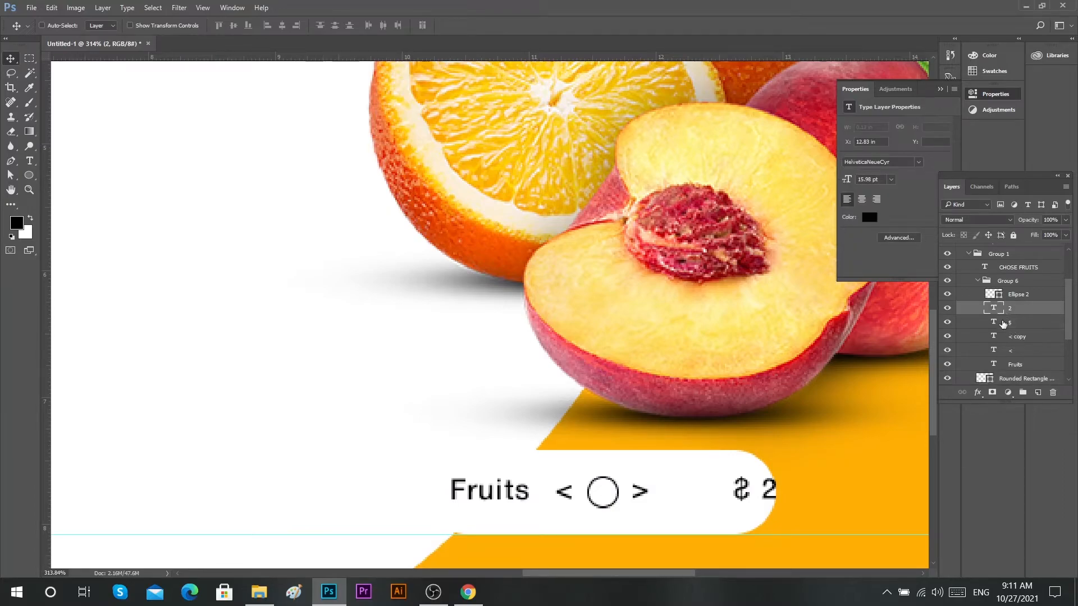
pyautogui.keyDown('ctrl'); pyautogui.click(1003, 323); pyautogui.keyUp('ctrl')
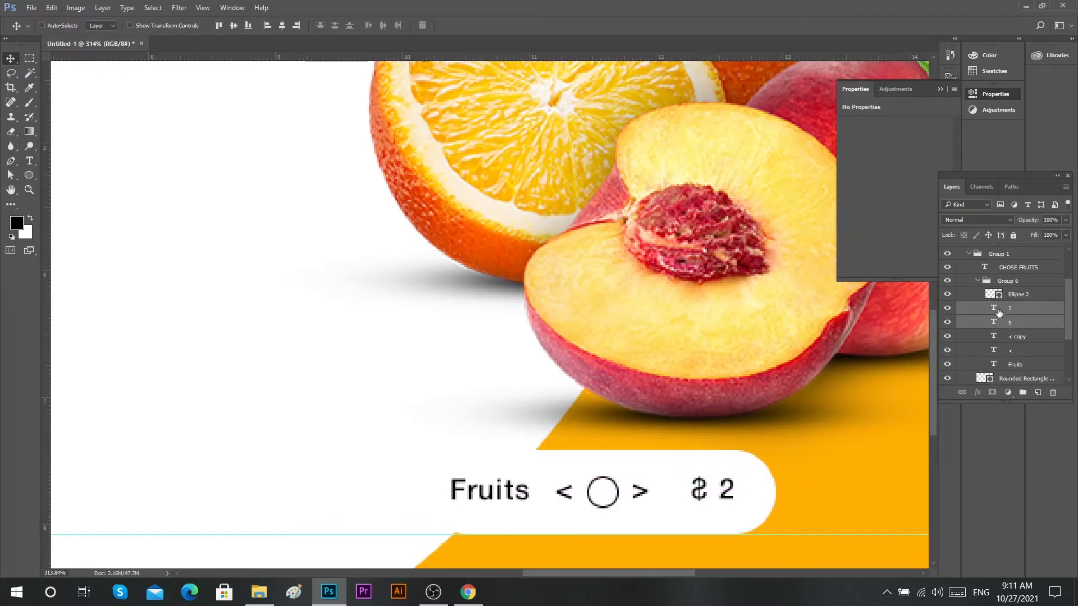
# Select and collapse the layer group holding the white pill's text, arrows and circle.
pyautogui.click(999, 282)
pyautogui.hotkey('ctrl', '1')
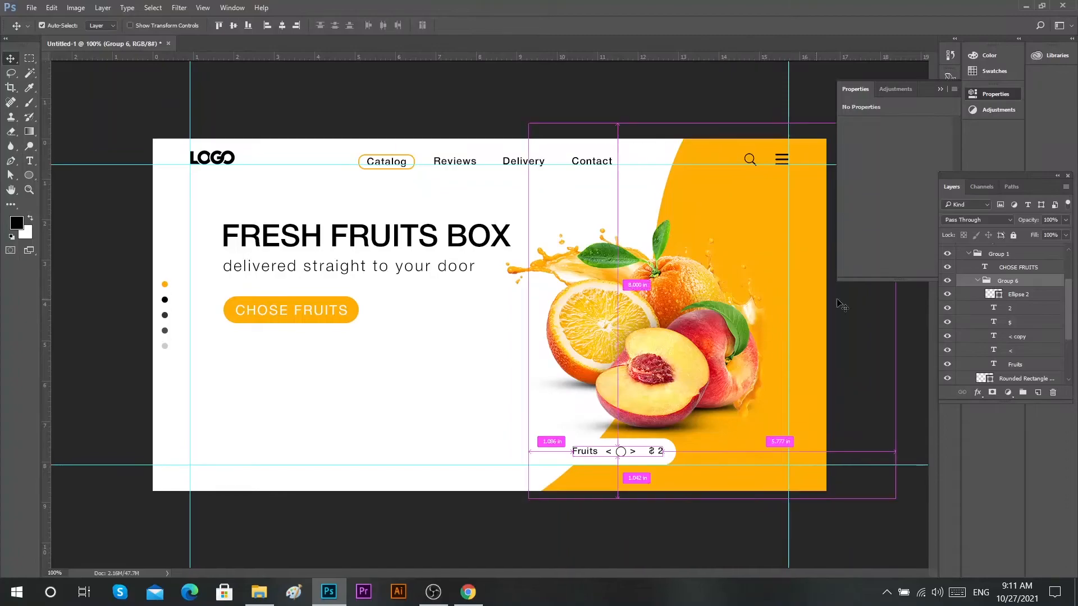
pyautogui.click(978, 281)
pyautogui.click(985, 295)
pyautogui.click(985, 282)
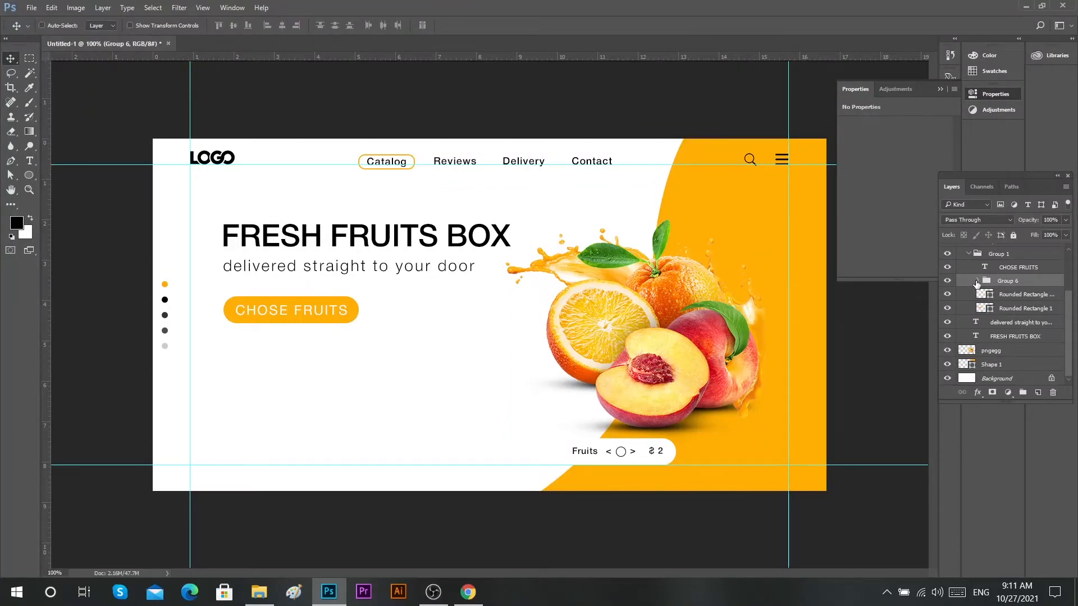
# Move the pill's white rounded rectangle layer into the group with its contents and shift the whole pill slightly to the right.
pyautogui.click(978, 281)
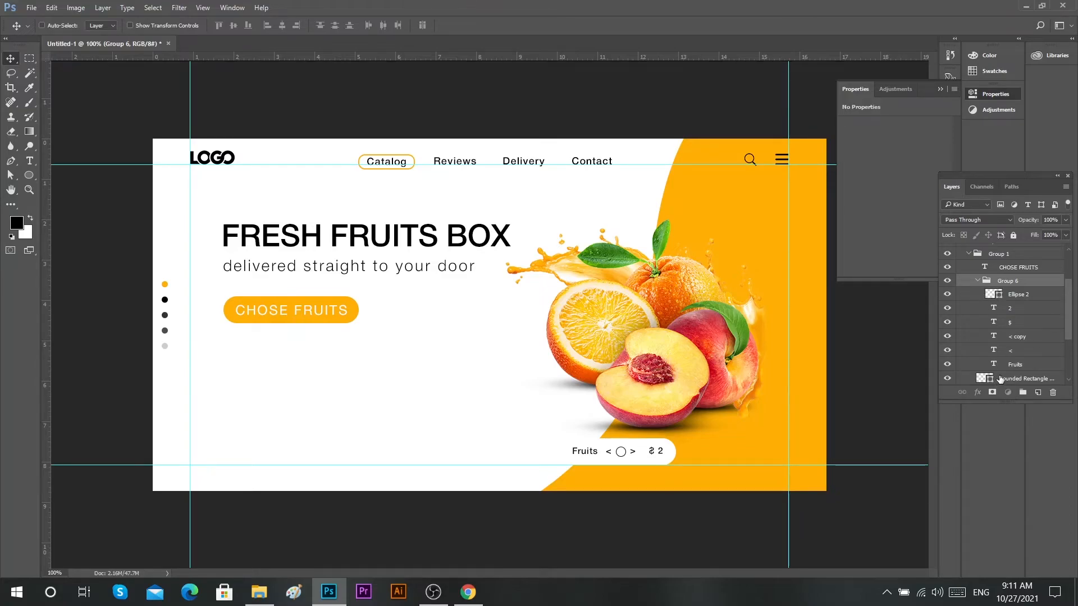
pyautogui.moveTo(1002, 379); pyautogui.dragTo(994, 368)
pyautogui.click(978, 281)
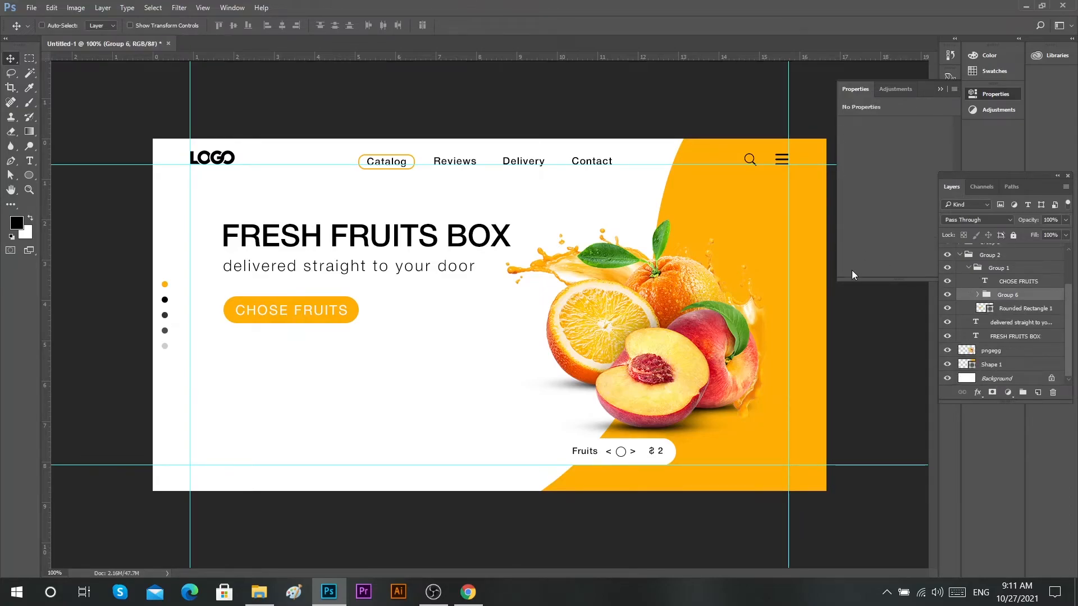
pyautogui.keyDown('ctrl'); pyautogui.click(966, 350); pyautogui.keyUp('ctrl')
pyautogui.hotkey('ctrl', 'd')
pyautogui.moveTo(641, 456); pyautogui.dragTo(672, 457)
pyautogui.hotkey('ctrl', 'z')
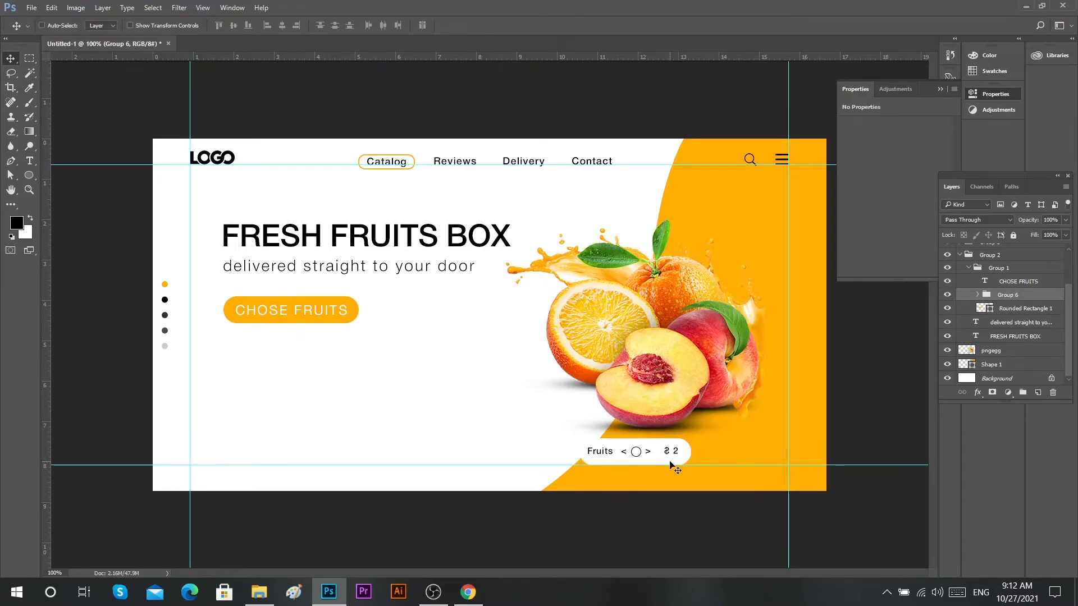
# Move the price text in the pill slightly left, closer to the right arrow.
pyautogui.scroll(4, 752, 507)
pyautogui.scroll(2, 764, 511)
pyautogui.press('t')
pyautogui.click(733, 488)
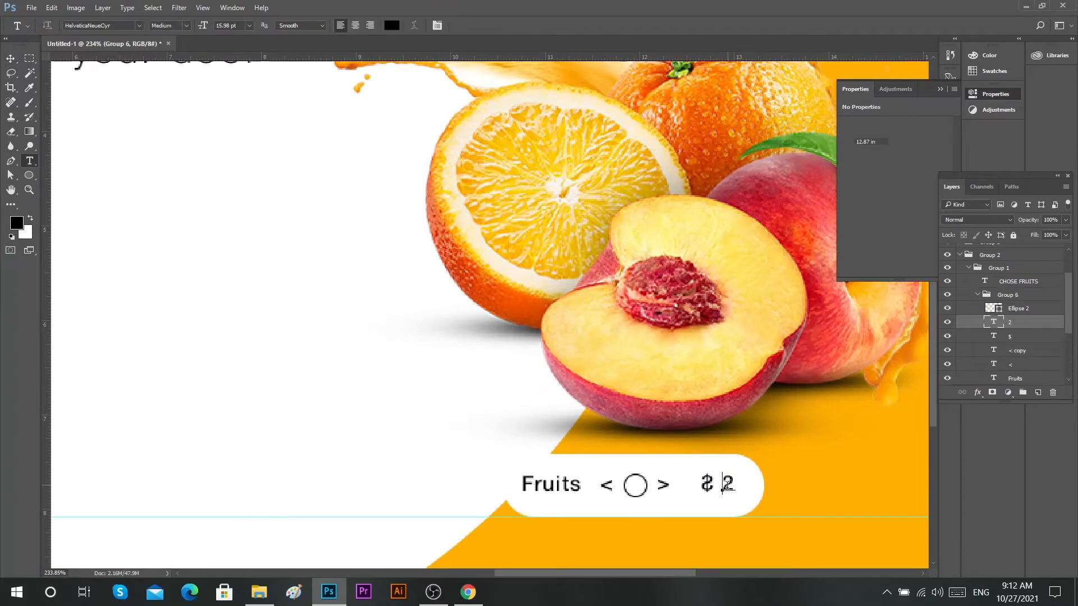
pyautogui.rightClick(537, 325)
pyautogui.click(760, 11)
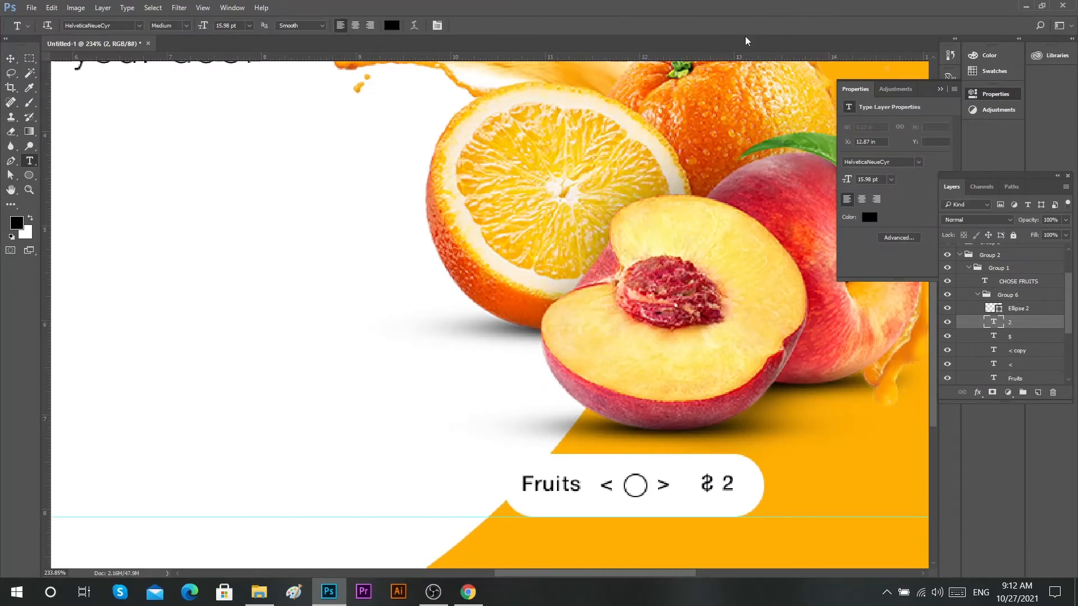
pyautogui.press('v')
pyautogui.moveTo(710, 487)
pyautogui.mouseDown()
pyautogui.moveTo(700, 487)
pyautogui.moveTo(729, 487)
pyautogui.moveTo(719, 487)
pyautogui.mouseUp()
# Enlarge the "2" in the price to 24 pt and align it vertically with the pill's circle.
pyautogui.press('t')
pyautogui.doubleClick(719, 485)
pyautogui.click(242, 29)
pyautogui.scroll(10, 241, 28)
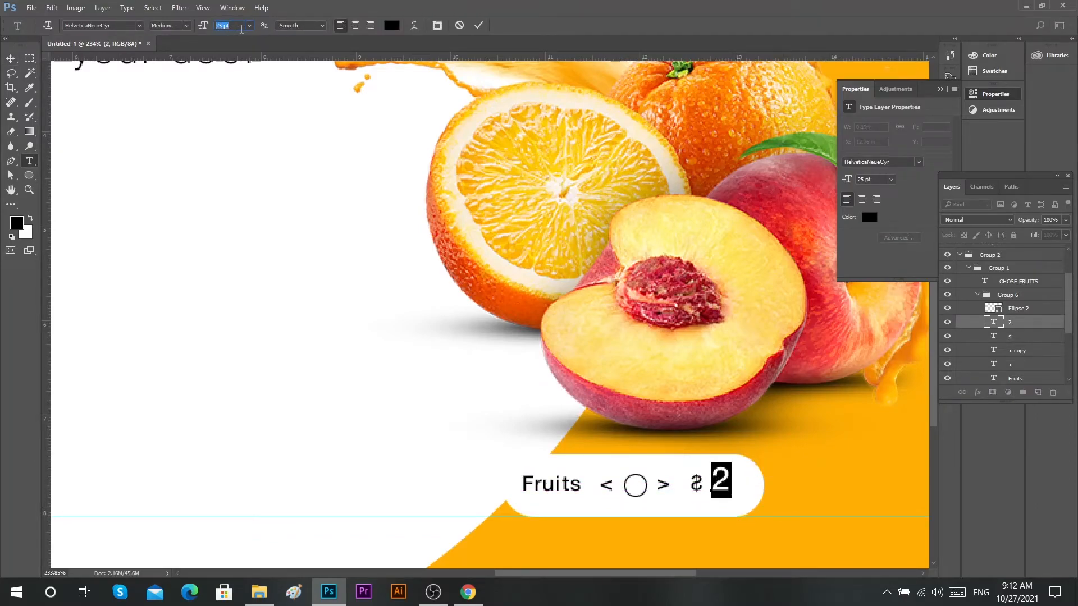
pyautogui.click(479, 25)
pyautogui.press('v')
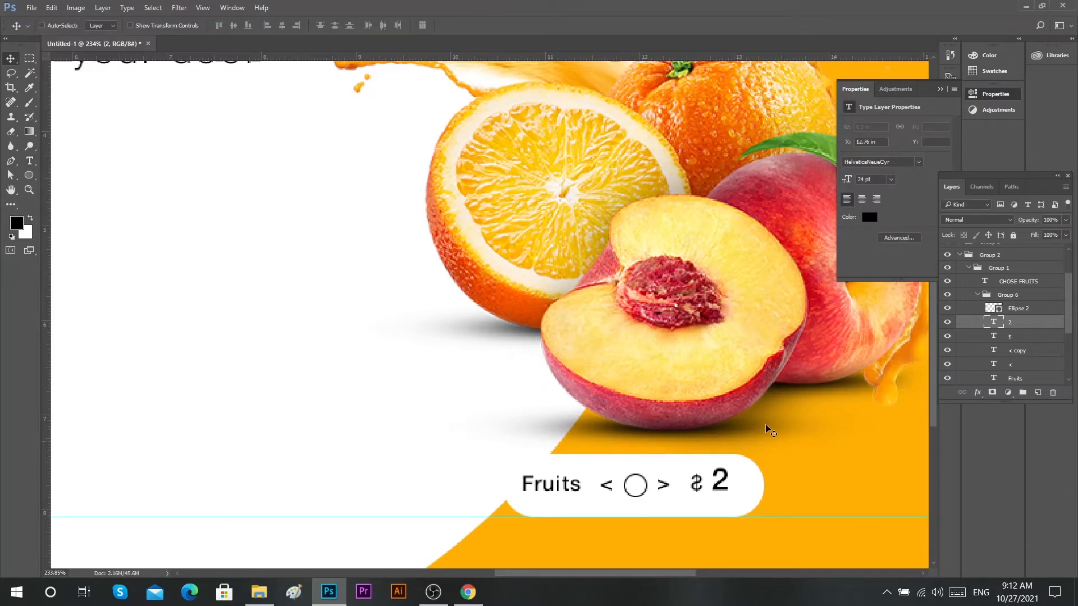
pyautogui.keyDown('ctrl'); pyautogui.click(993, 309); pyautogui.keyUp('ctrl')
pyautogui.click(233, 25)
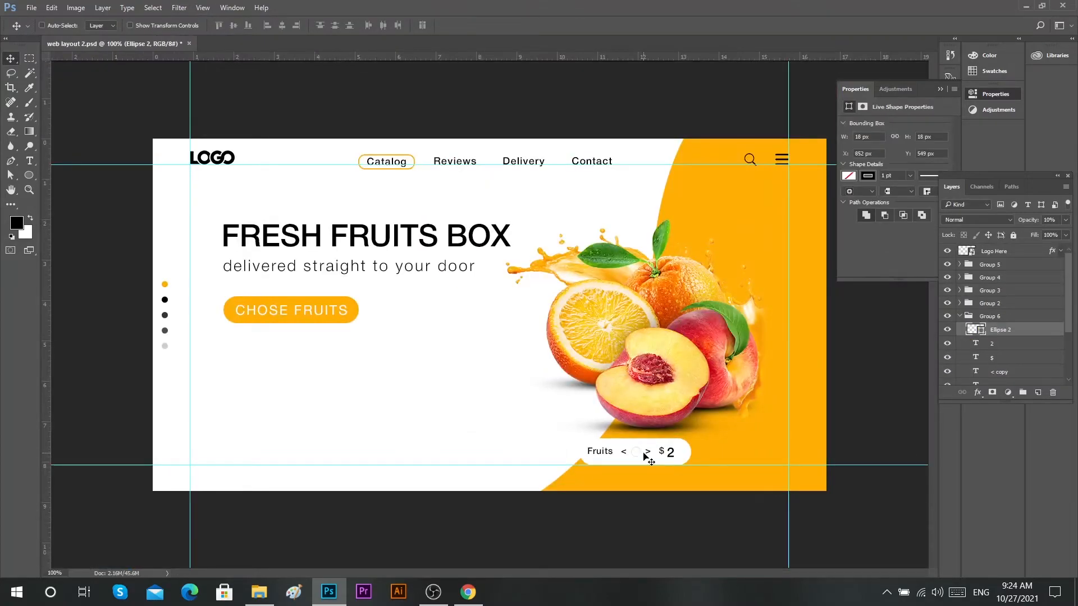
pyautogui.press('t')
pyautogui.click(635, 451)
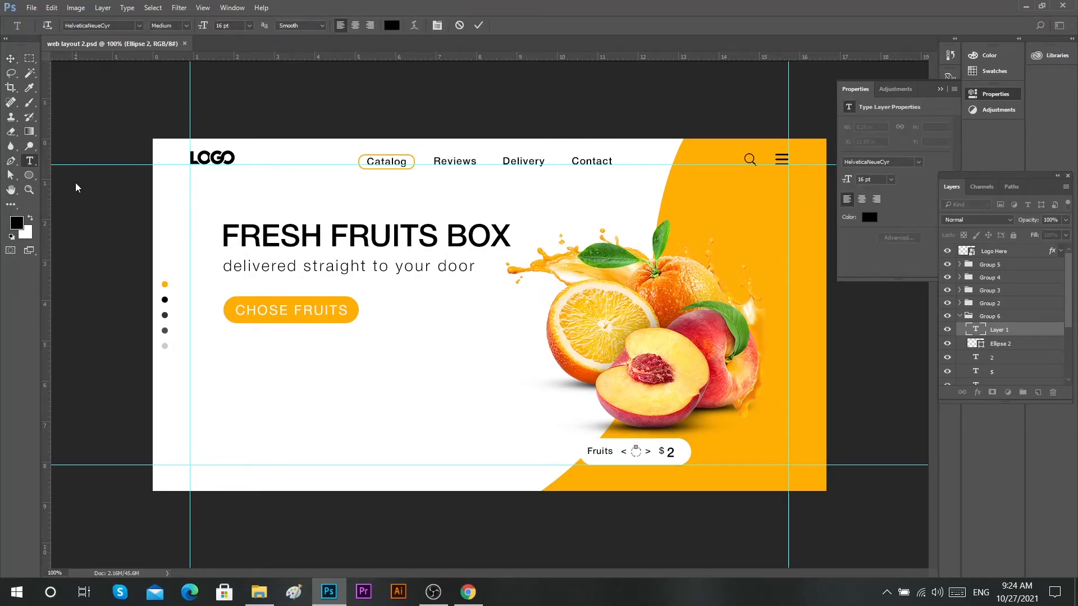
pyautogui.click(464, 24)
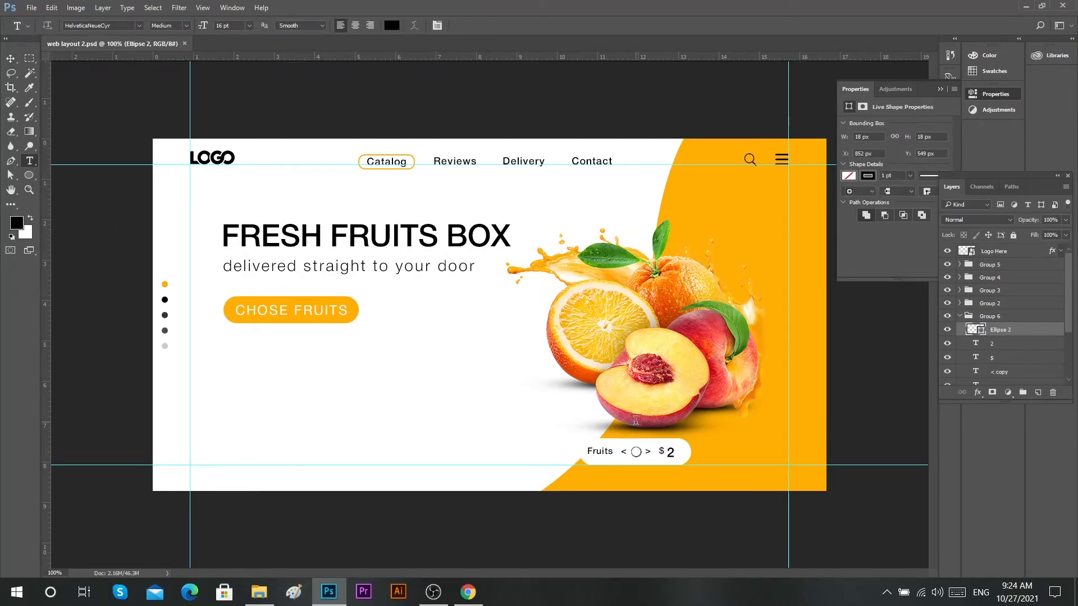
pyautogui.click(605, 430)
pyautogui.write('1')
pyautogui.click(459, 25)
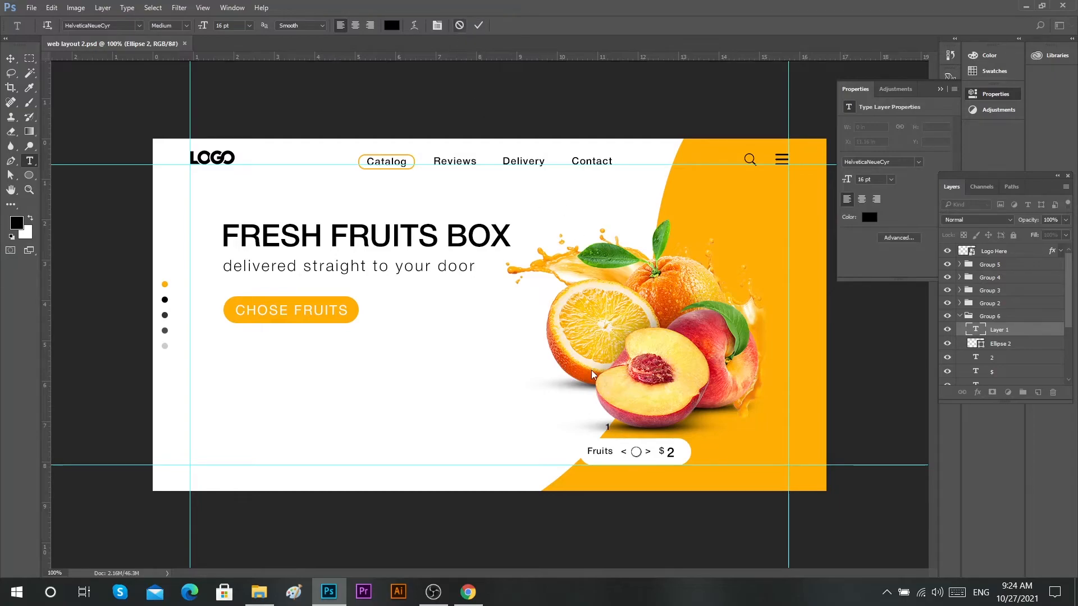
pyautogui.press('v')
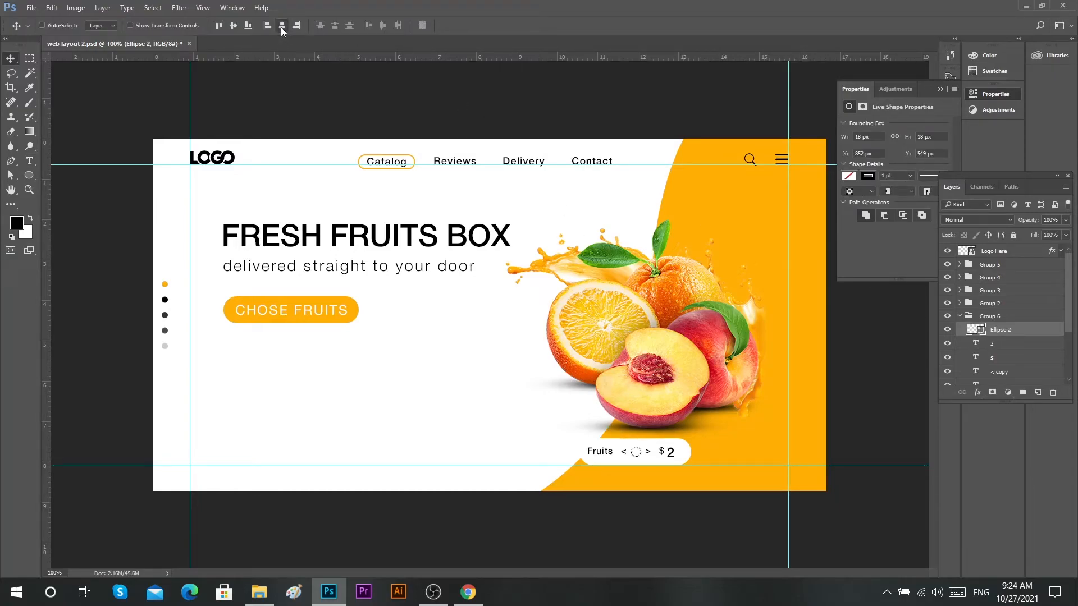
pyautogui.hotkey('ctrl', 'd')
# Add the text "1" at 16 pt and center it inside the pill's small circle.
pyautogui.press('t')
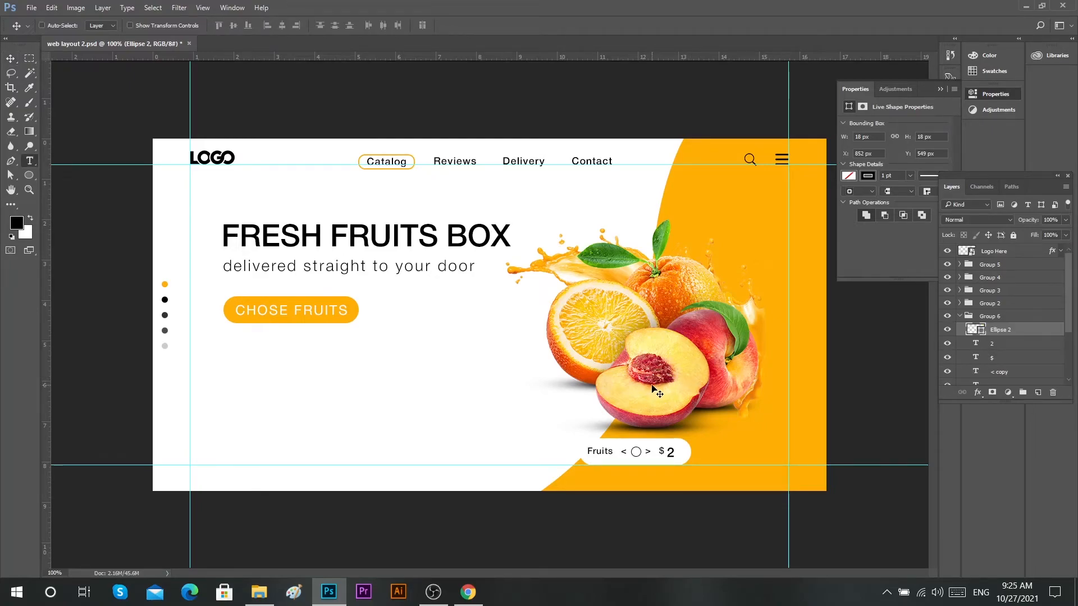
pyautogui.click(650, 392)
pyautogui.click(481, 26)
pyautogui.press('v')
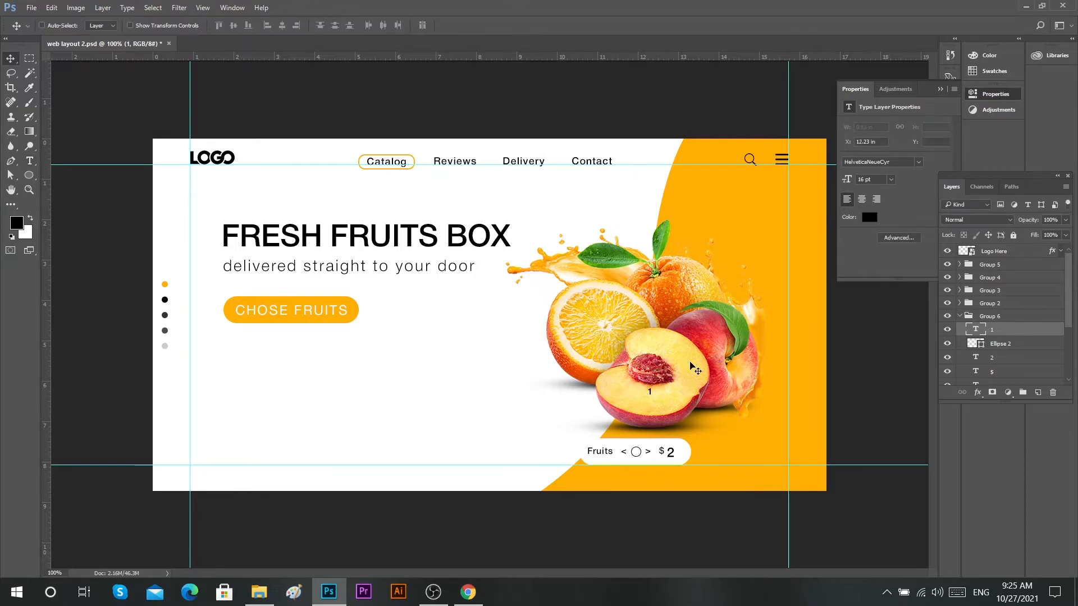
pyautogui.click(281, 25)
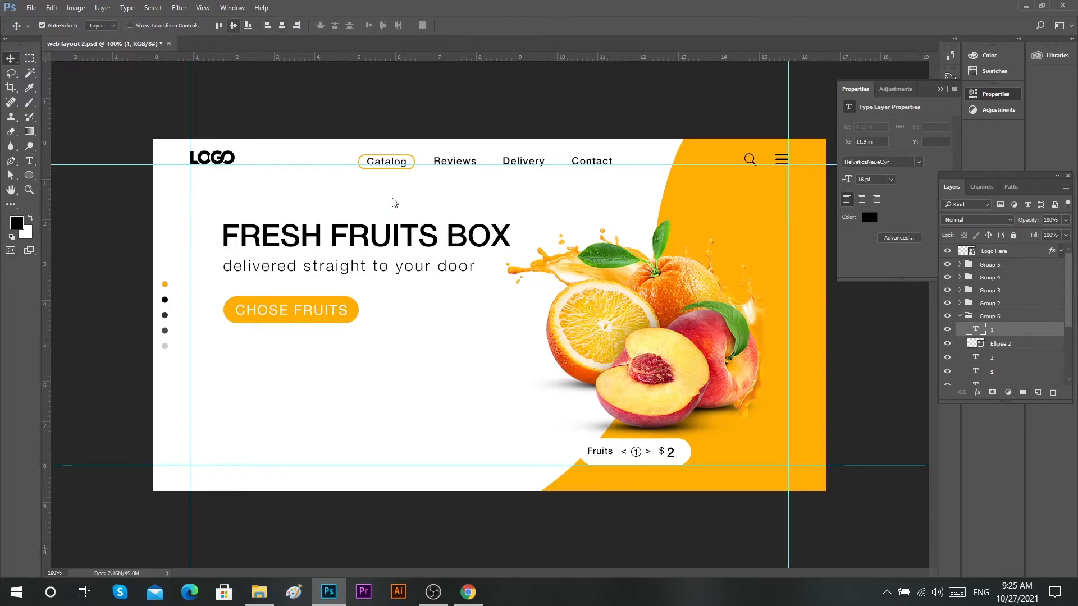
# Scale the "1" down to about 12 pt so it sits centered in the circle with space around it.
pyautogui.scroll(5, 644, 458)
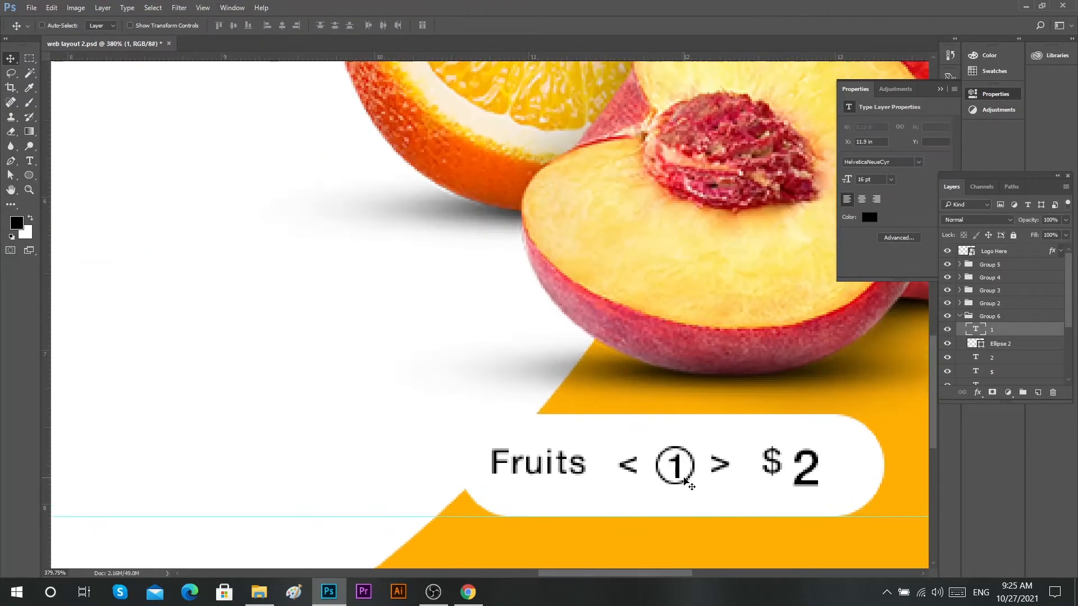
pyautogui.hotkey('ctrl', 't')
pyautogui.moveTo(683, 475); pyautogui.dragTo(678, 465)
pyautogui.press('Return')
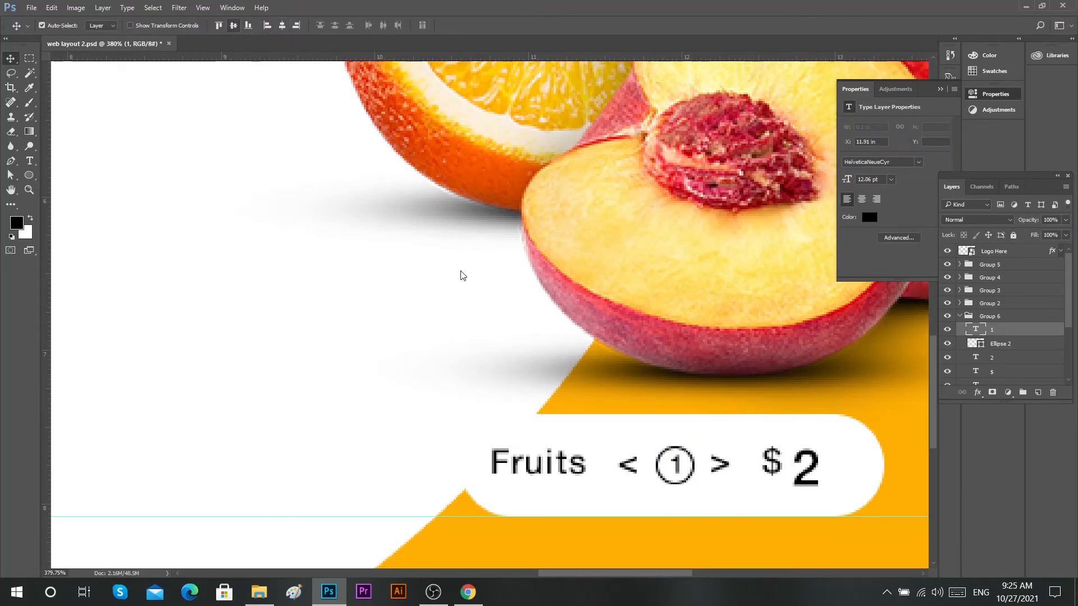
pyautogui.hotkey('ctrl', '1')
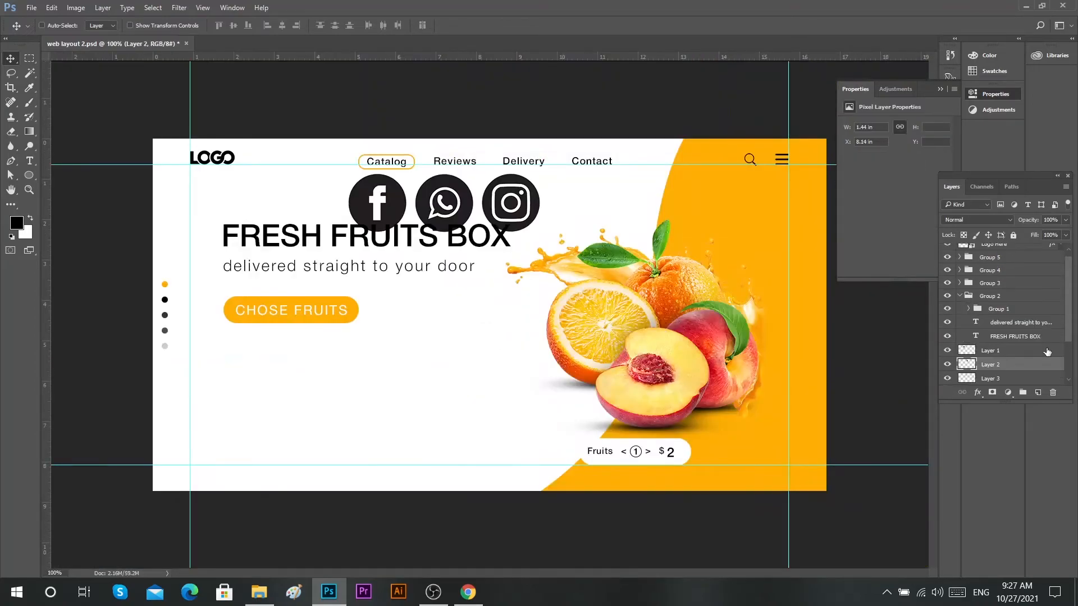
# Shrink the three social media icons together and place them at the banner's lower-left, against the left guide just below the lower guide.
pyautogui.click(1008, 336)
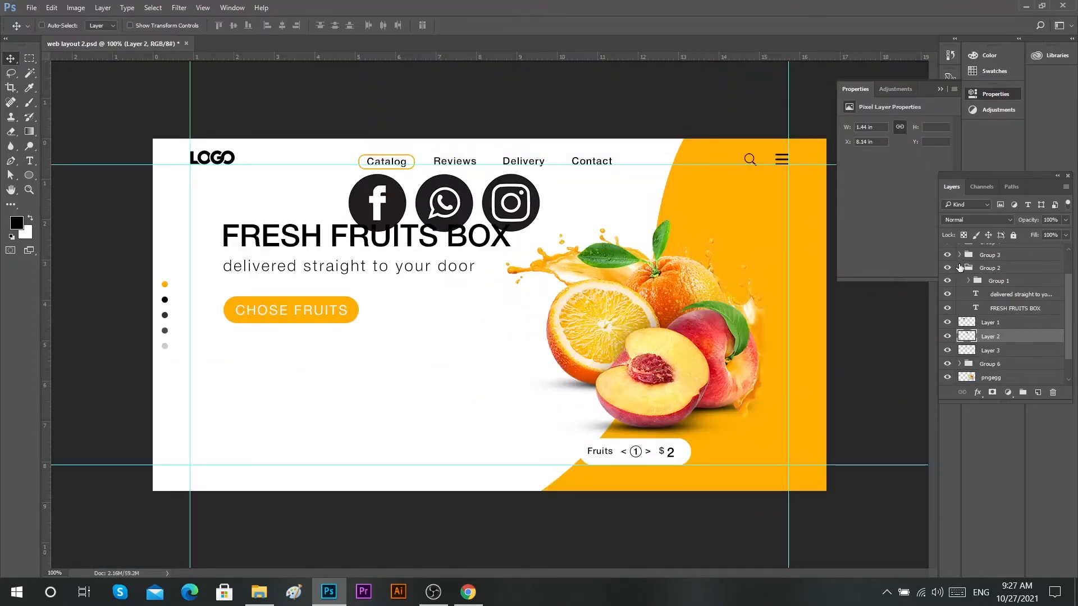
pyautogui.click(960, 267)
pyautogui.click(981, 296)
pyautogui.keyDown('shift'); pyautogui.click(988, 323); pyautogui.keyUp('shift')
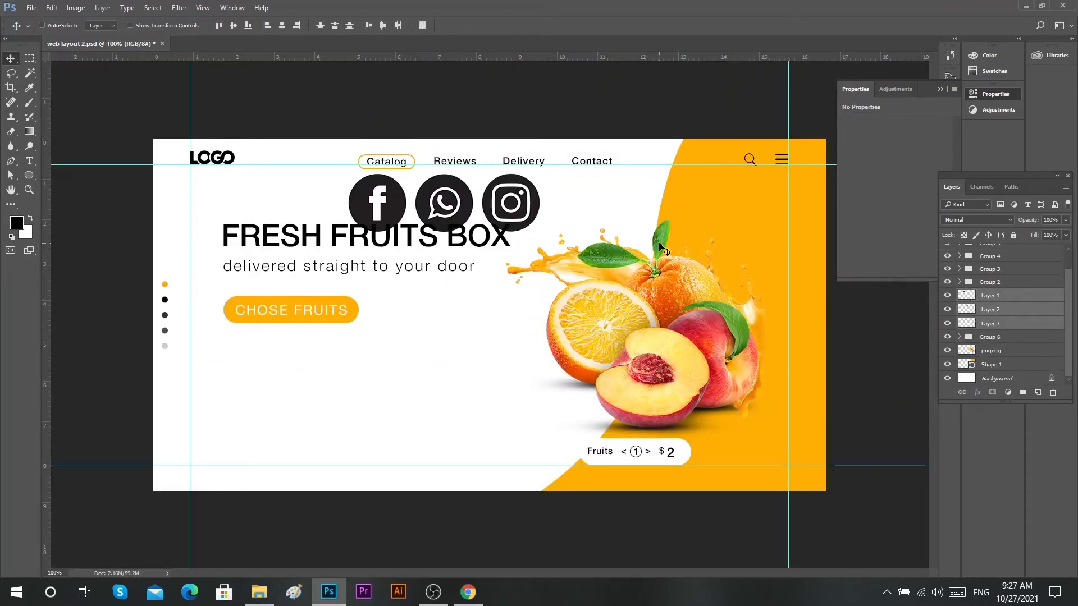
pyautogui.hotkey('ctrl', 't')
pyautogui.moveTo(522, 222); pyautogui.dragTo(363, 474)
pyautogui.moveTo(376, 427); pyautogui.dragTo(219, 459)
pyautogui.press('Return')
pyautogui.moveTo(219, 470); pyautogui.dragTo(219, 479)
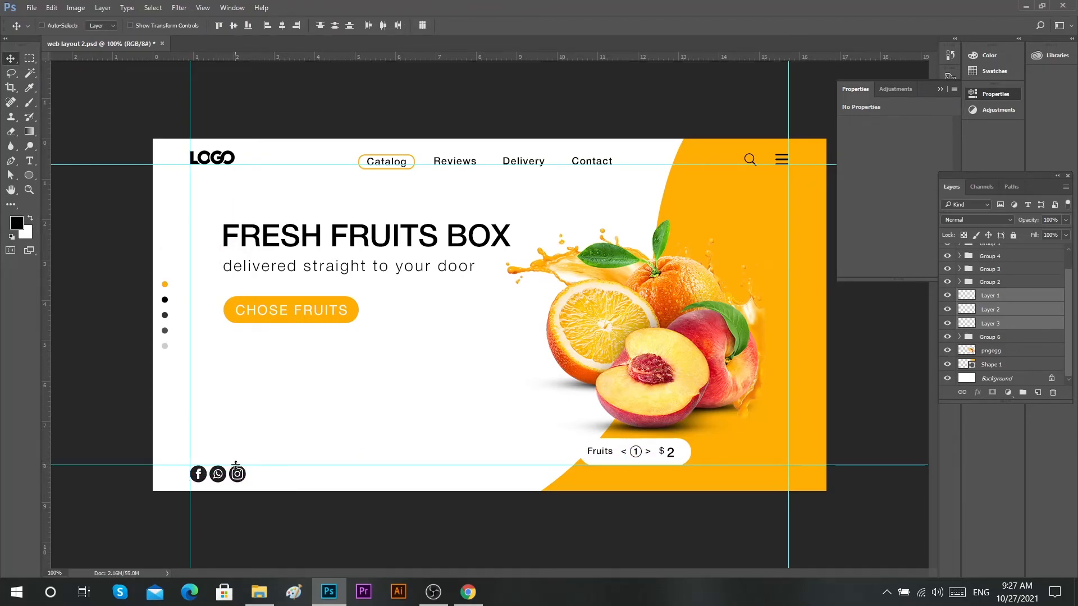
# Move the Instagram and WhatsApp icons to the right to space the three social icons wider and evenly.
pyautogui.scroll(4, 235, 470)
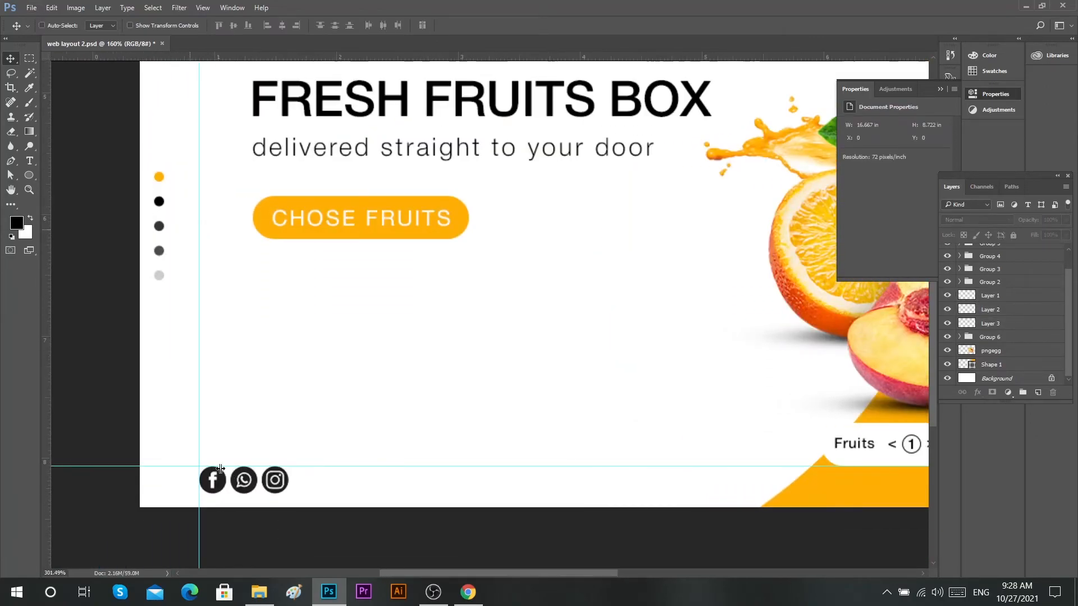
pyautogui.scroll(4, 220, 469)
pyautogui.moveTo(360, 496); pyautogui.dragTo(417, 497)
pyautogui.moveTo(321, 499); pyautogui.dragTo(349, 499)
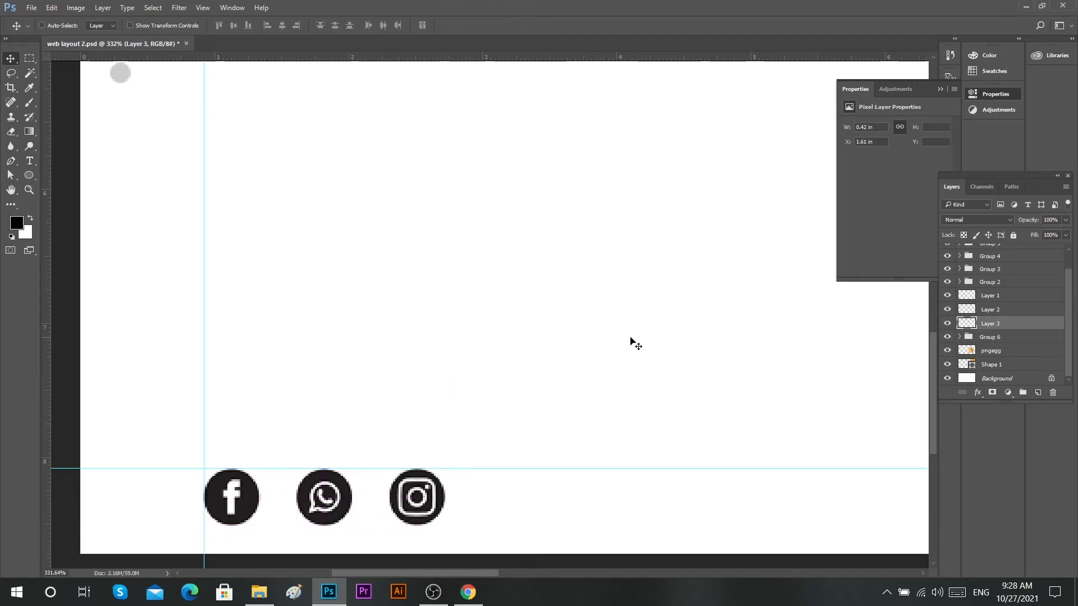
pyautogui.hotkey('ctrl', '1')
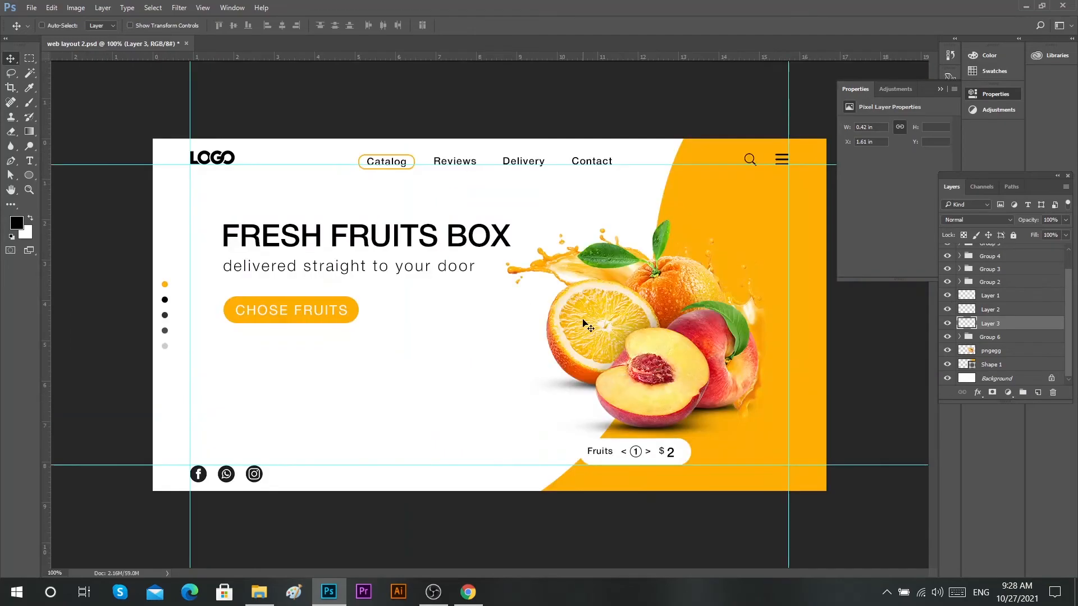
# Draw a horizontal line about 168 px wide and 1 px thick above the social icons and fill it with the banner's orange.
pyautogui.click(983, 296)
pyautogui.click(30, 176)
pyautogui.click(73, 219)
pyautogui.moveTo(208, 441); pyautogui.dragTo(303, 439)
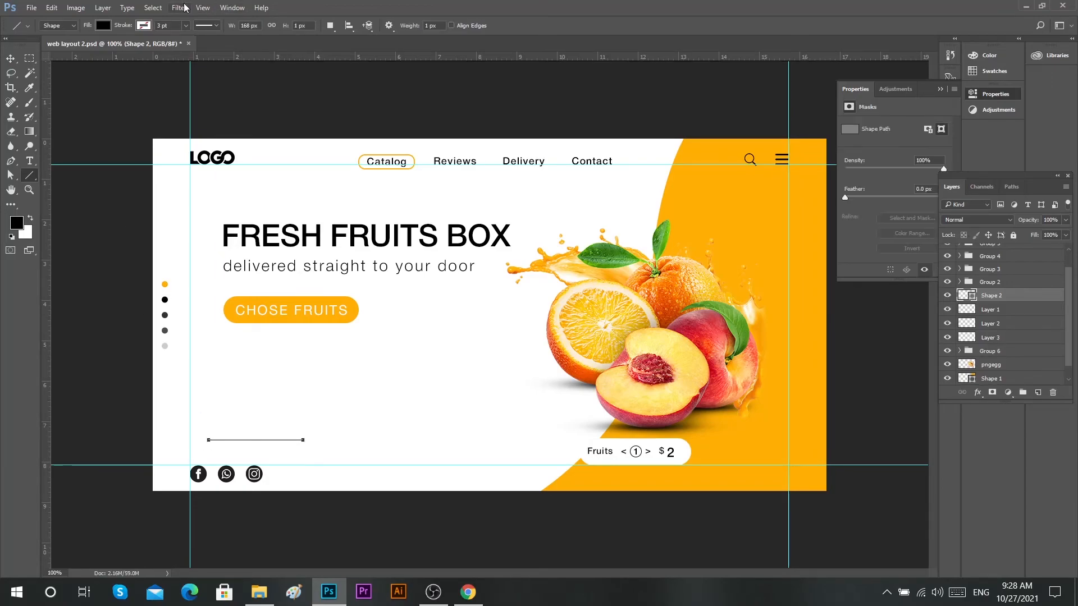
pyautogui.click(103, 26)
pyautogui.click(157, 47)
pyautogui.click(675, 195)
pyautogui.click(976, 126)
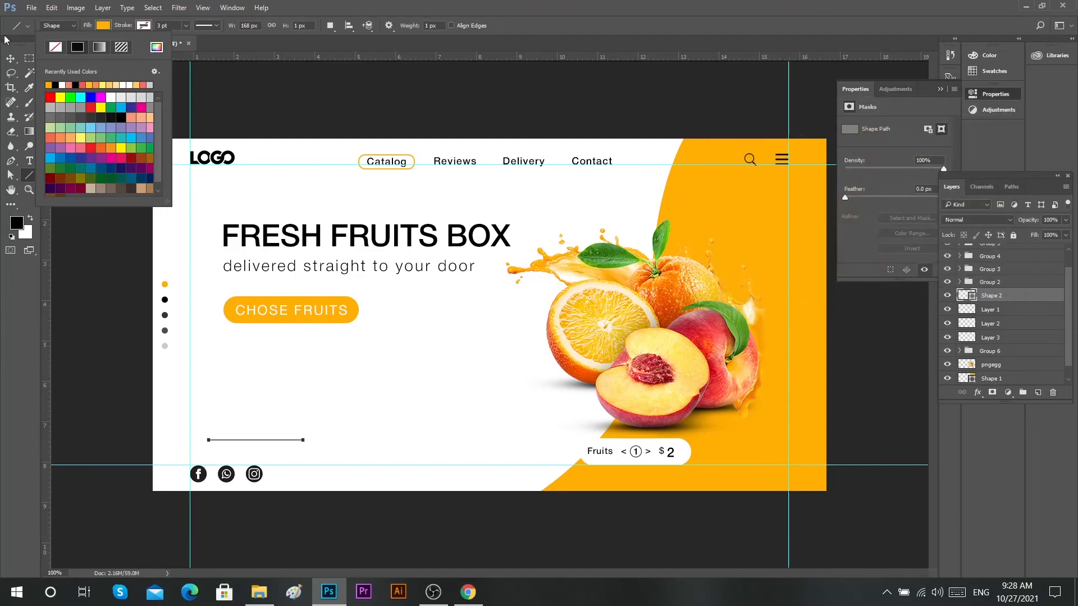
# Align the orange line to the left guide just above the social icons and make it slightly thicker.
pyautogui.click(10, 58)
pyautogui.scroll(5, 211, 482)
pyautogui.hscroll(-3, 179, 491)
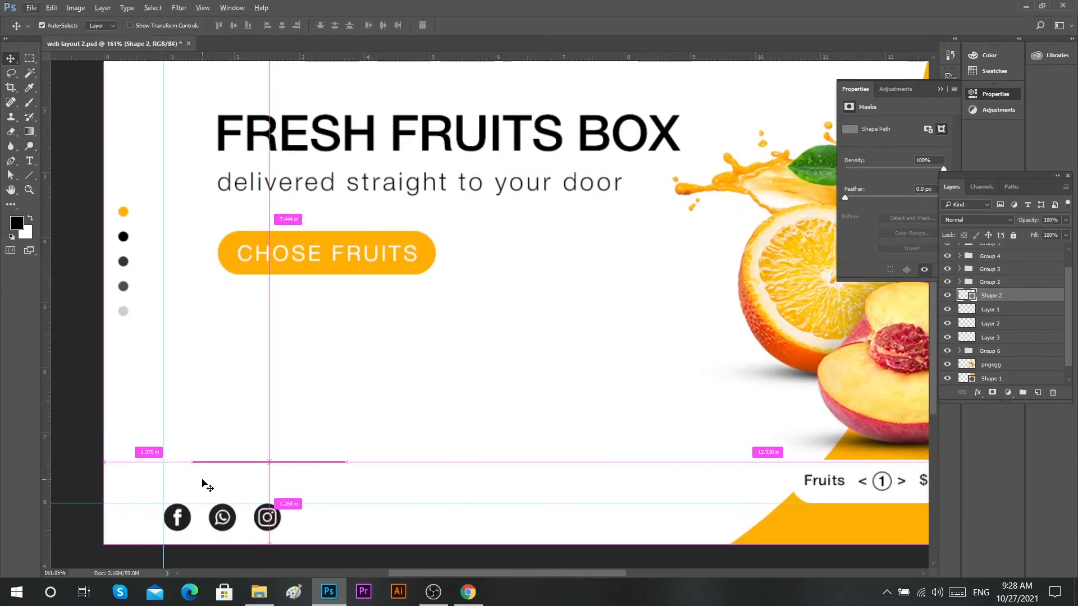
pyautogui.hotkey('ctrl', 't')
pyautogui.scroll(3, 213, 476)
pyautogui.moveTo(287, 454); pyautogui.dragTo(287, 451)
pyautogui.click(496, 26)
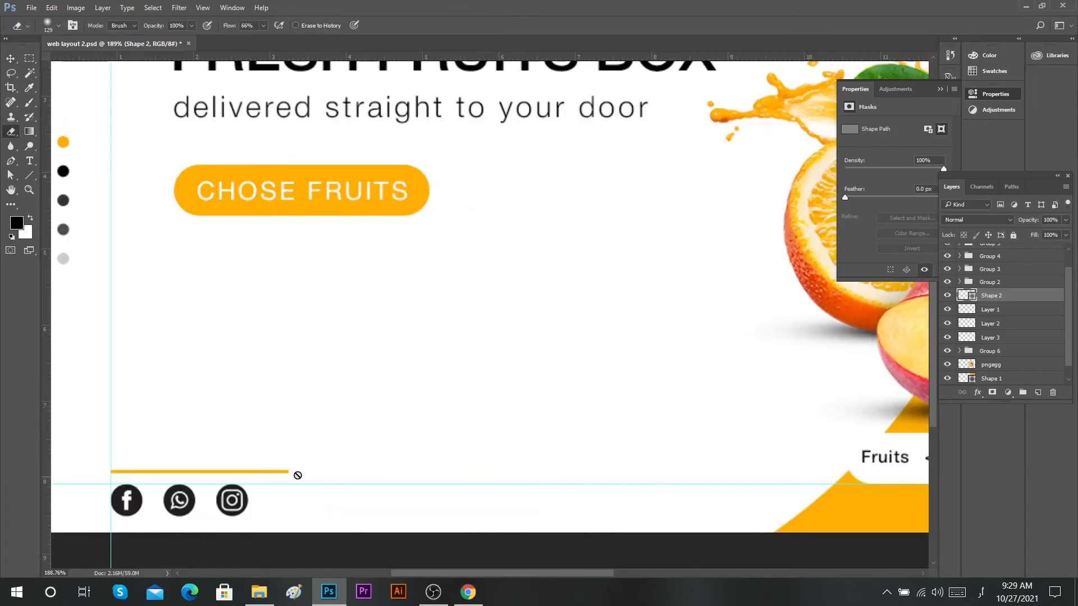
# Rasterize the orange line and fade out its right end with a large soft eraser, lowering the flow to 3%.
pyautogui.click(319, 471)
pyautogui.click(489, 223)
pyautogui.moveTo(374, 485)
pyautogui.mouseDown()
pyautogui.moveTo(351, 503)
pyautogui.moveTo(459, 486)
pyautogui.moveTo(428, 488)
pyautogui.mouseUp()
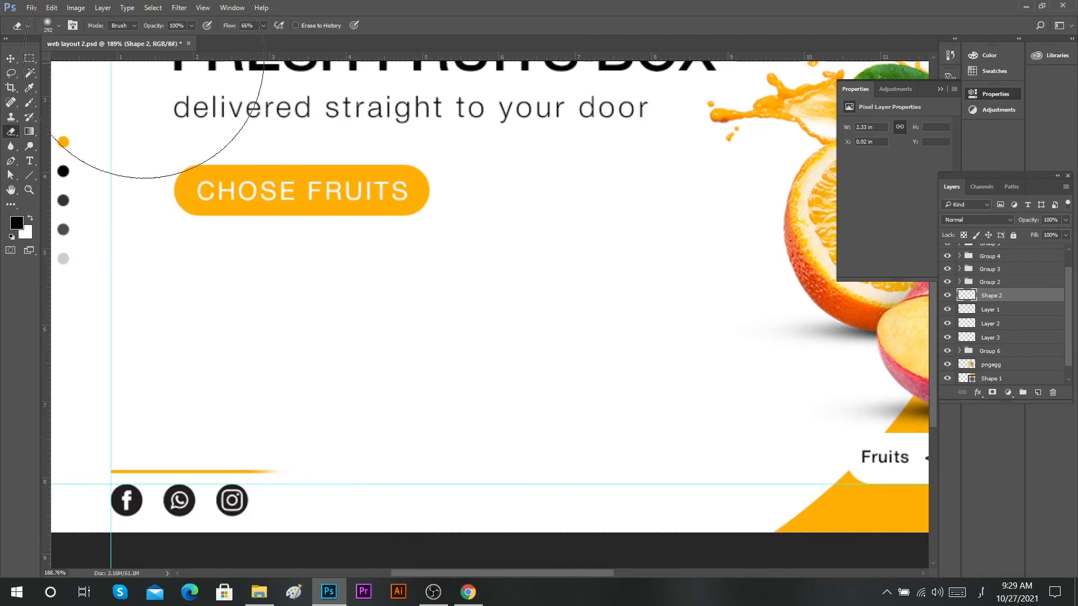
pyautogui.moveTo(237, 40); pyautogui.dragTo(231, 40)
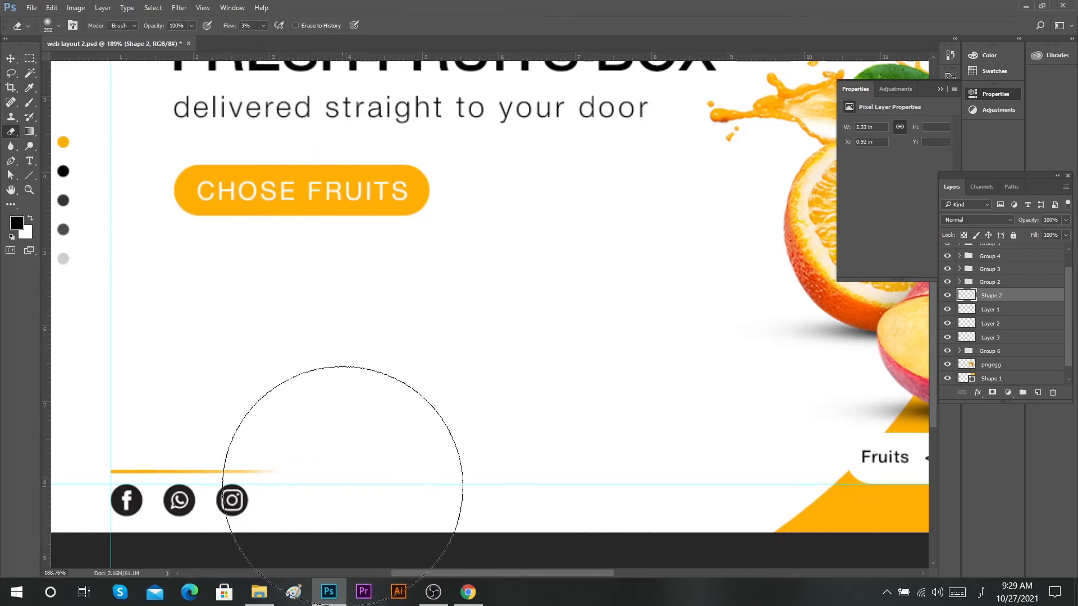
pyautogui.moveTo(249, 453)
pyautogui.mouseDown()
pyautogui.moveTo(344, 477)
pyautogui.moveTo(174, 475)
pyautogui.moveTo(388, 486)
pyautogui.mouseUp()
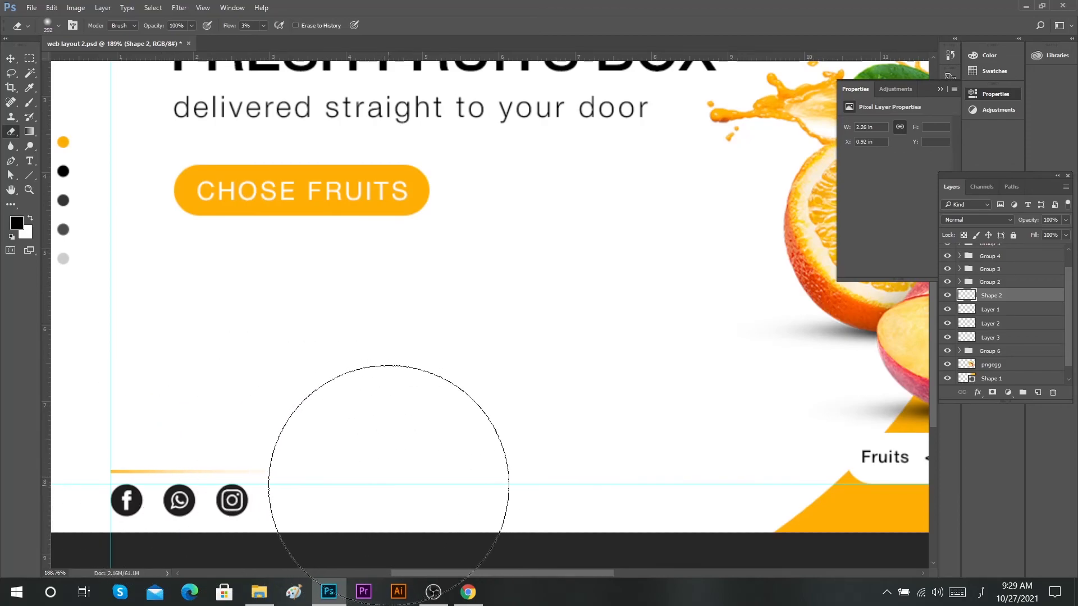
pyautogui.press('v')
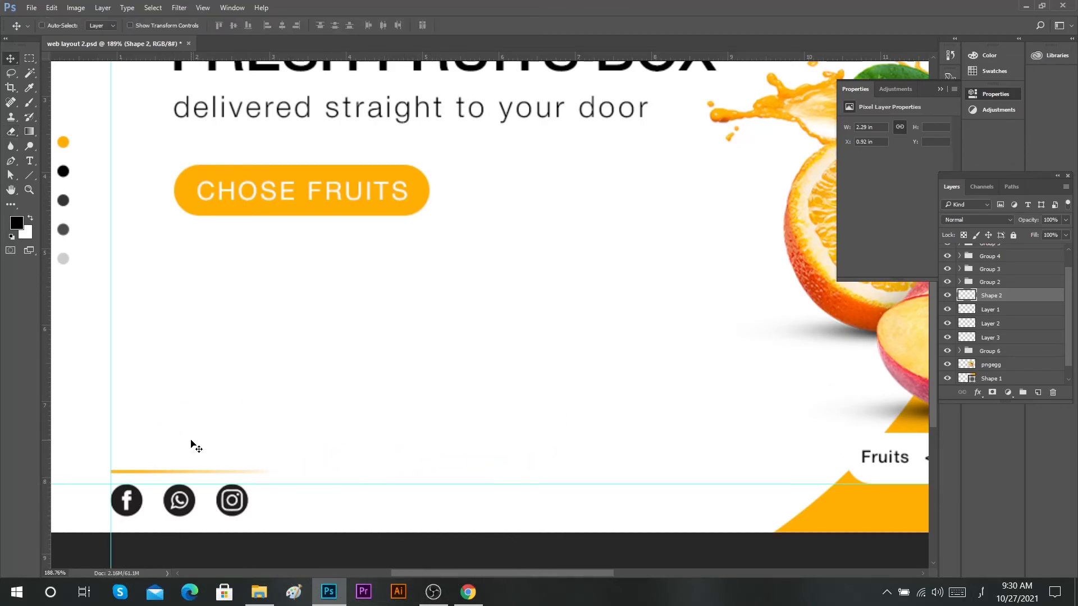
# Add the text "Learn more" just above the orange line and set its font size to 18 pt.
pyautogui.press('t')
pyautogui.click(146, 457)
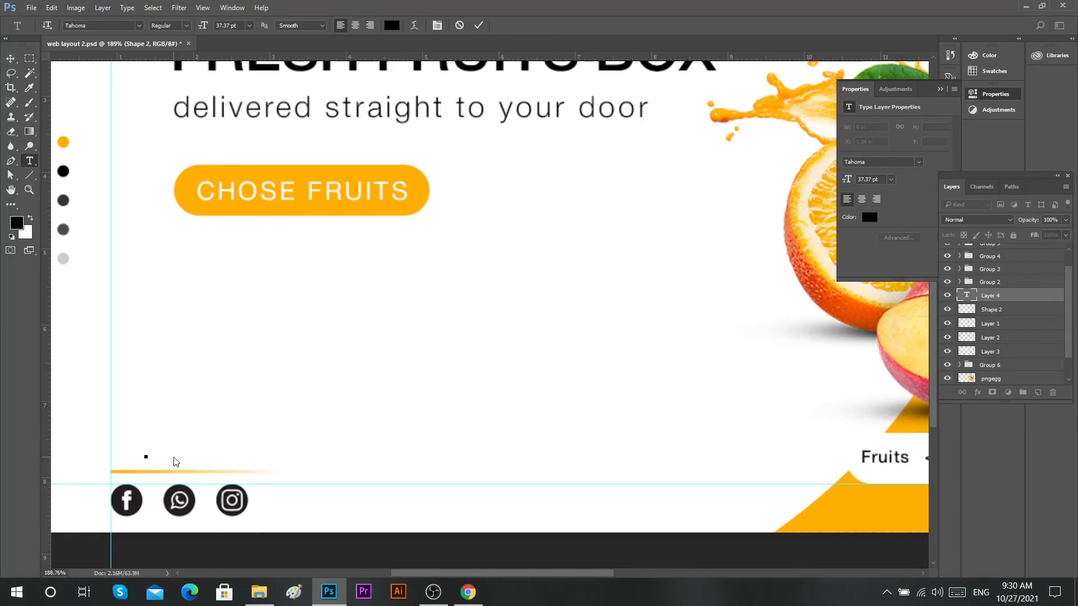
pyautogui.write('Learn more')
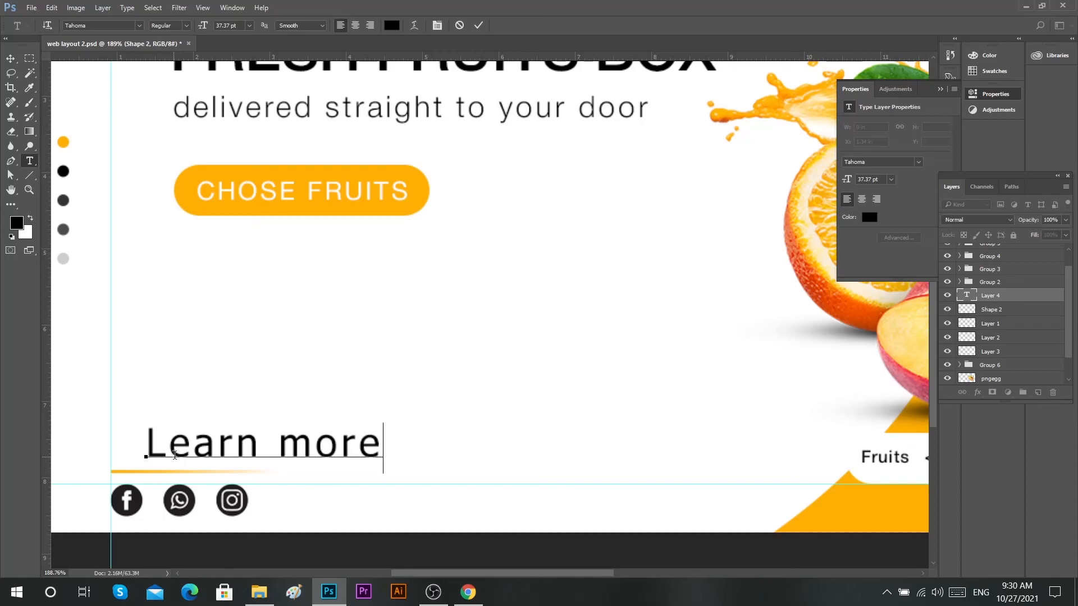
pyautogui.hotkey('ctrl', 'a')
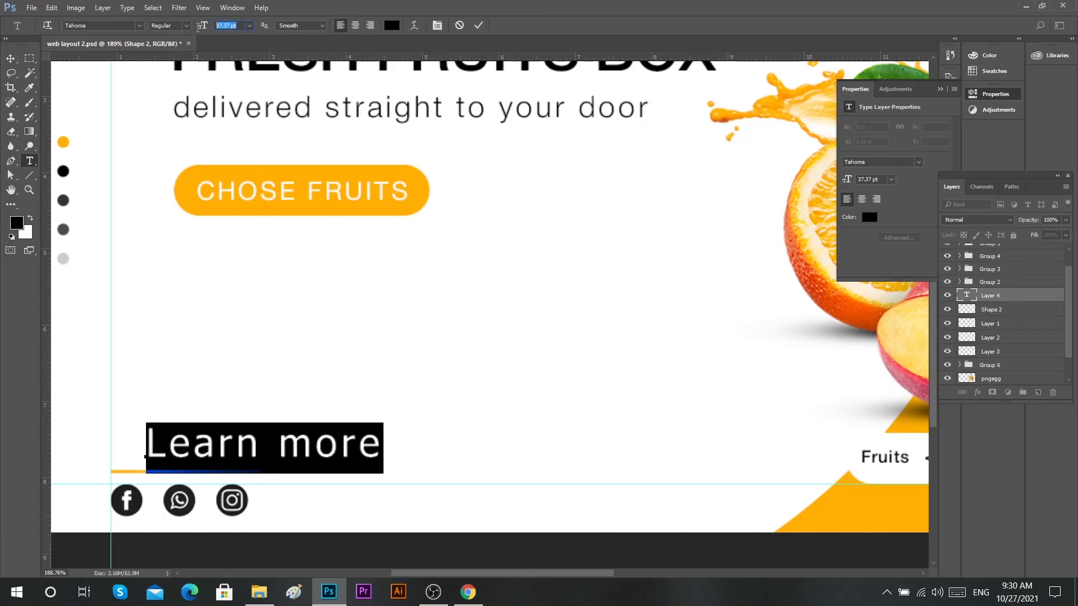
pyautogui.write('2')
pyautogui.write('8')
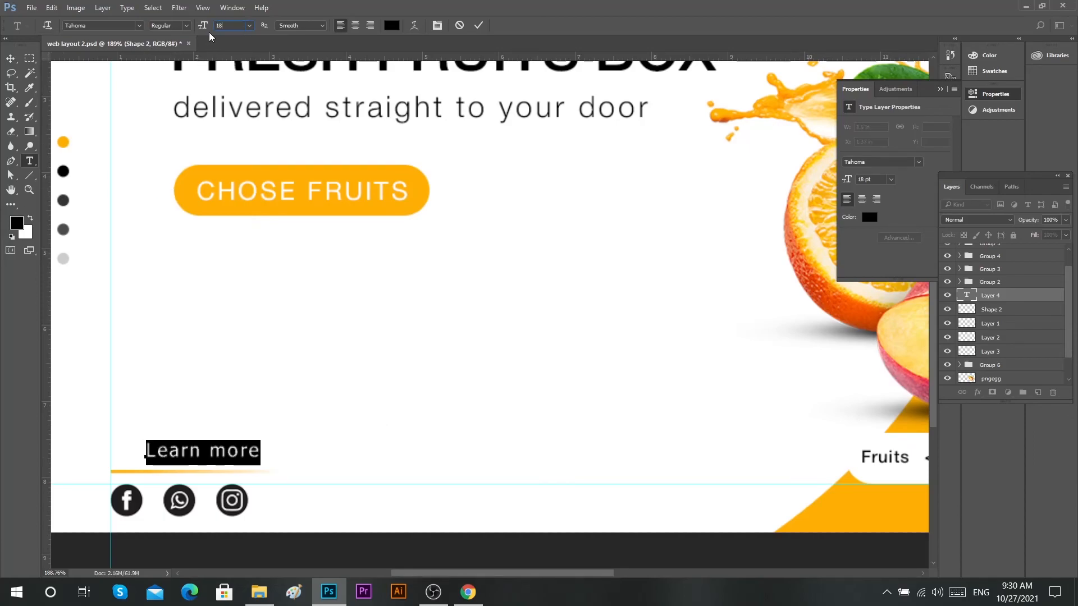
pyautogui.click(478, 25)
# Align the "Learn more" text to the left guide above the orange line and collapse the layer properties.
pyautogui.press('v')
pyautogui.moveTo(166, 456); pyautogui.dragTo(139, 455)
pyautogui.hotkey('ctrl', '1')
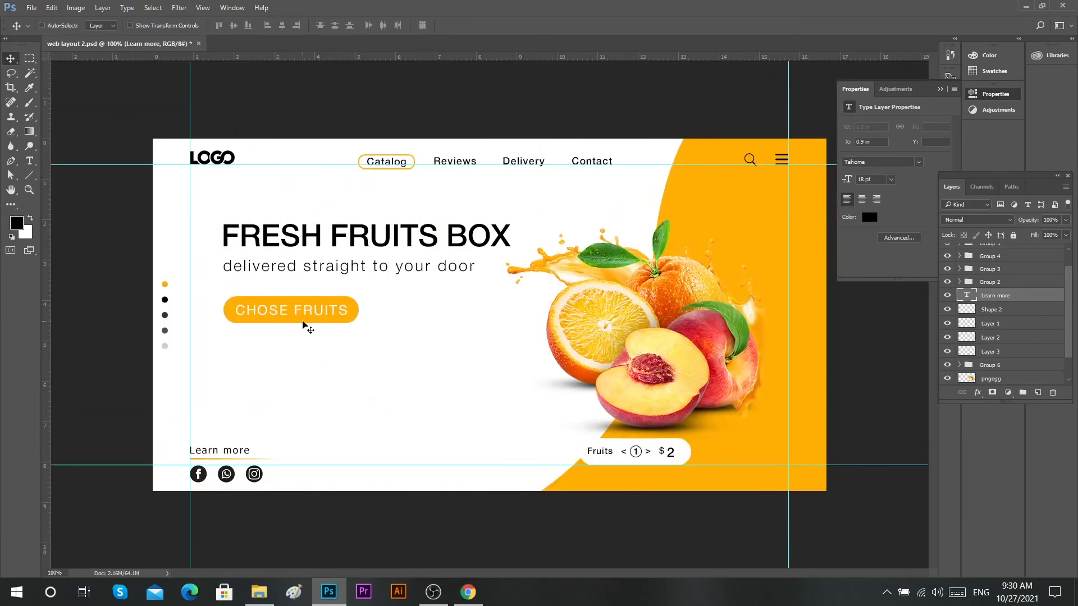
pyautogui.click(938, 90)
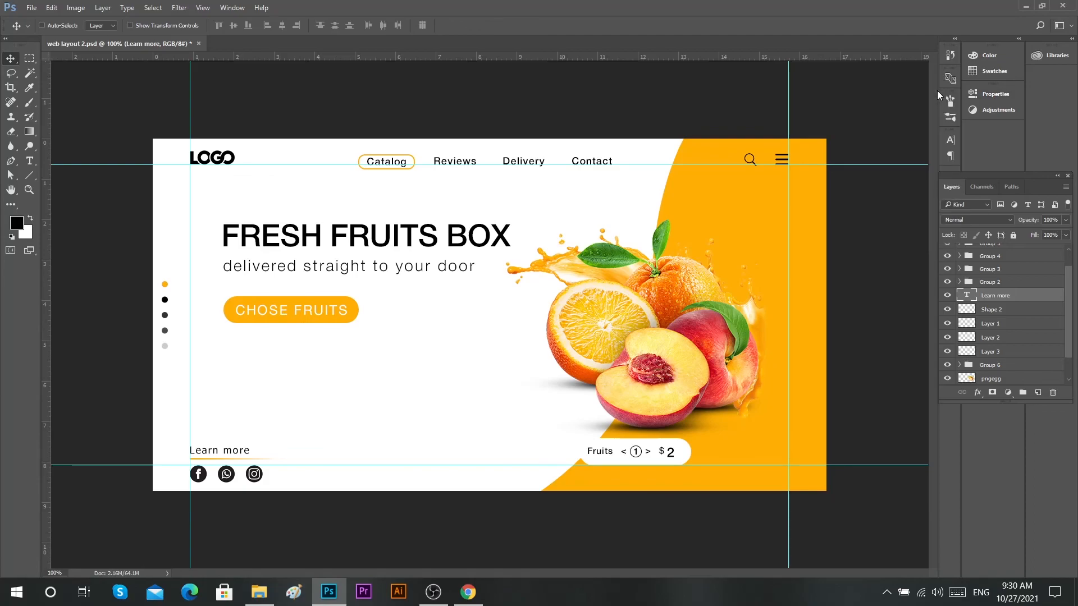
# Set the "CHOSE FRUITS" button text to 18 pt in the Bold style.
pyautogui.press('t')
pyautogui.click(292, 310)
pyautogui.hotkey('ctrl', 'a')
pyautogui.click(202, 26)
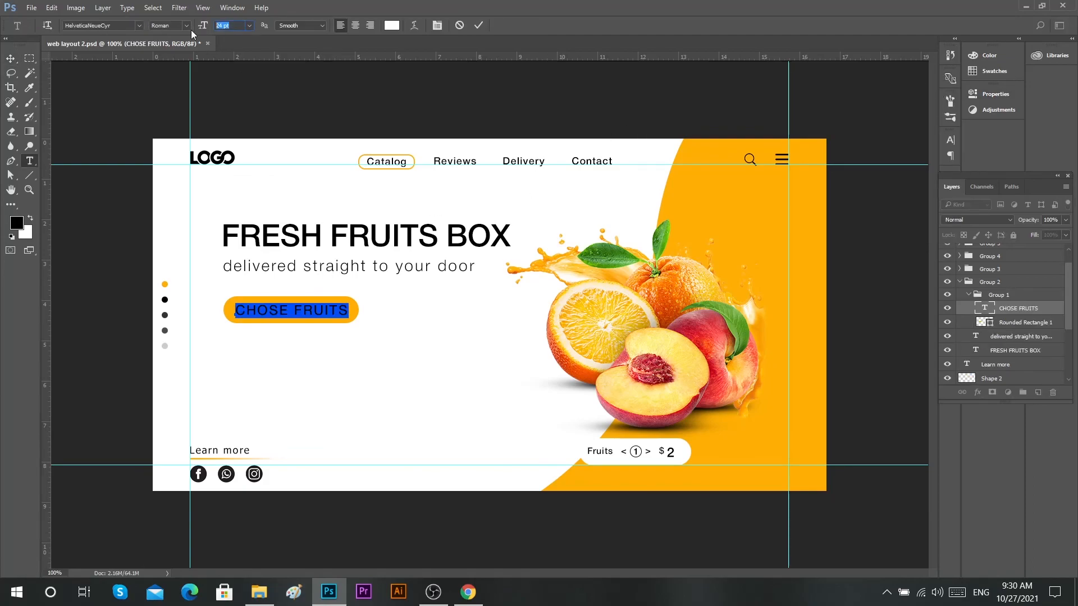
pyautogui.write('18')
pyautogui.click(185, 27)
pyautogui.click(187, 27)
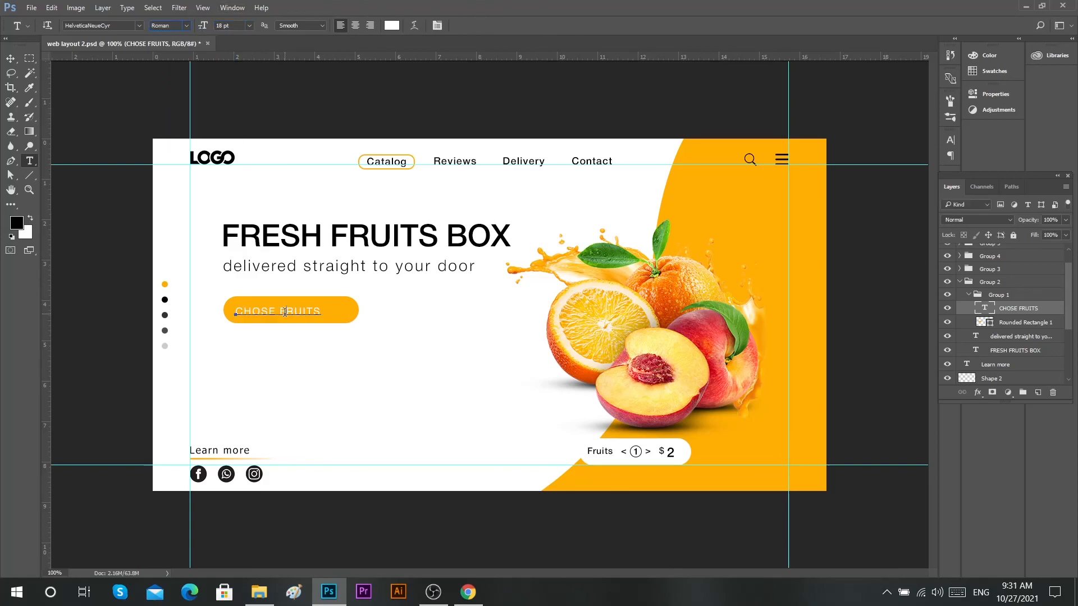
pyautogui.click(189, 27)
pyautogui.click(169, 118)
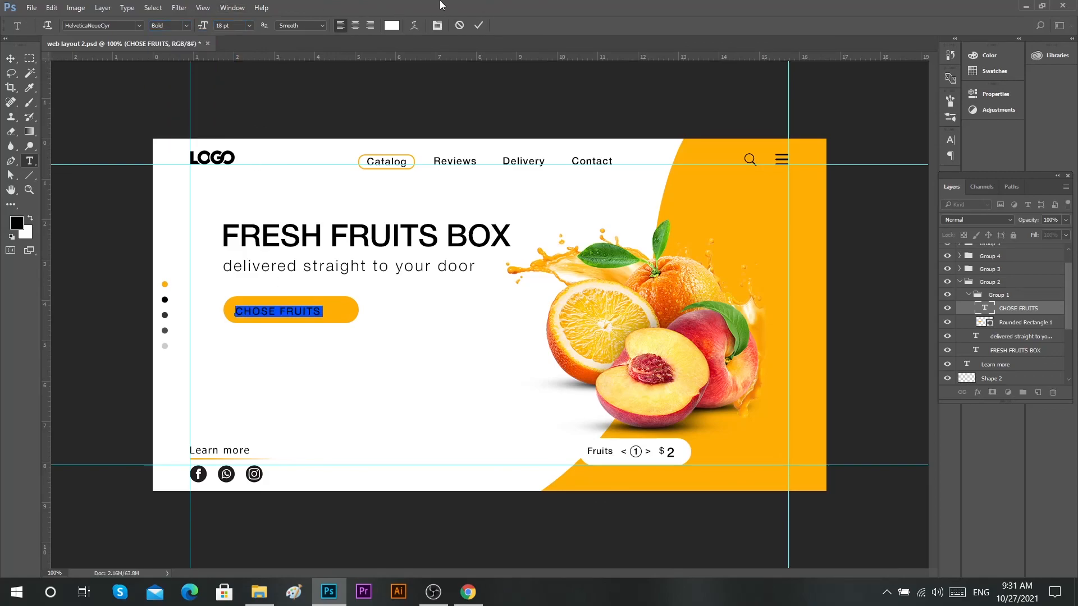
pyautogui.click(477, 25)
# Center the "CHOSE FRUITS" text horizontally and vertically within its orange rounded button.
pyautogui.press('v')
pyautogui.click(282, 25)
pyautogui.click(234, 25)
pyautogui.hotkey('ctrl', 'd')
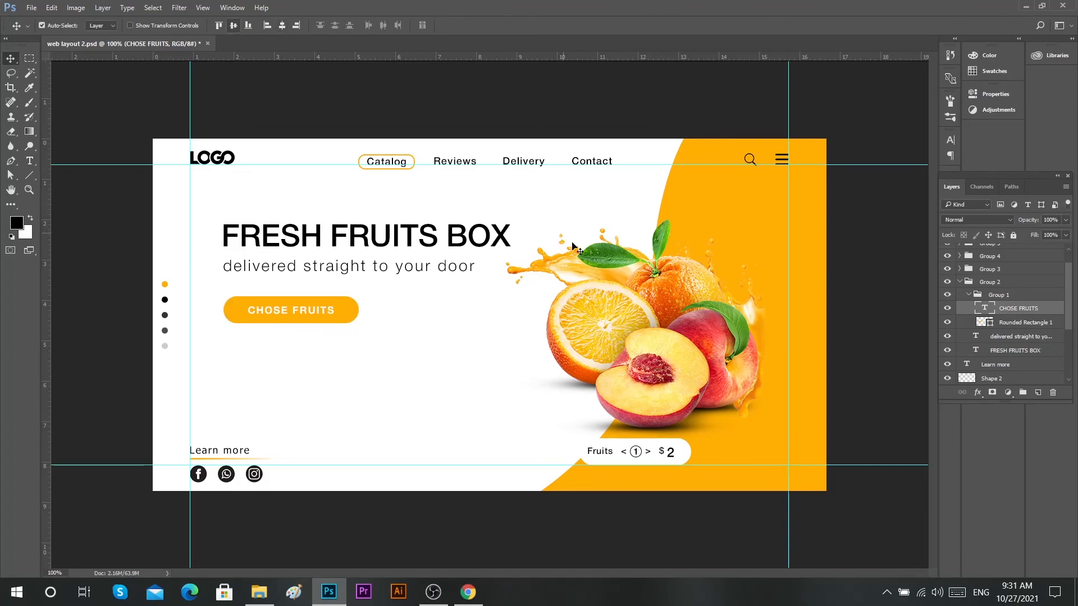